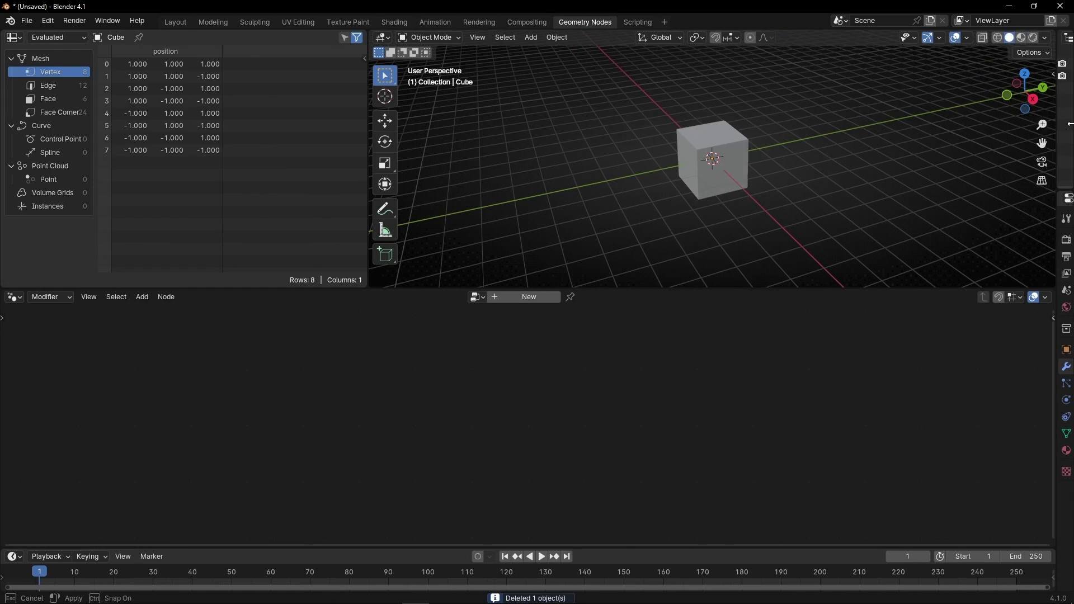
- Merge the spreadsheet area into the 3D viewport and create a new geometry node tree on the default cube
right_click(309, 40)
left_click(249, 160)
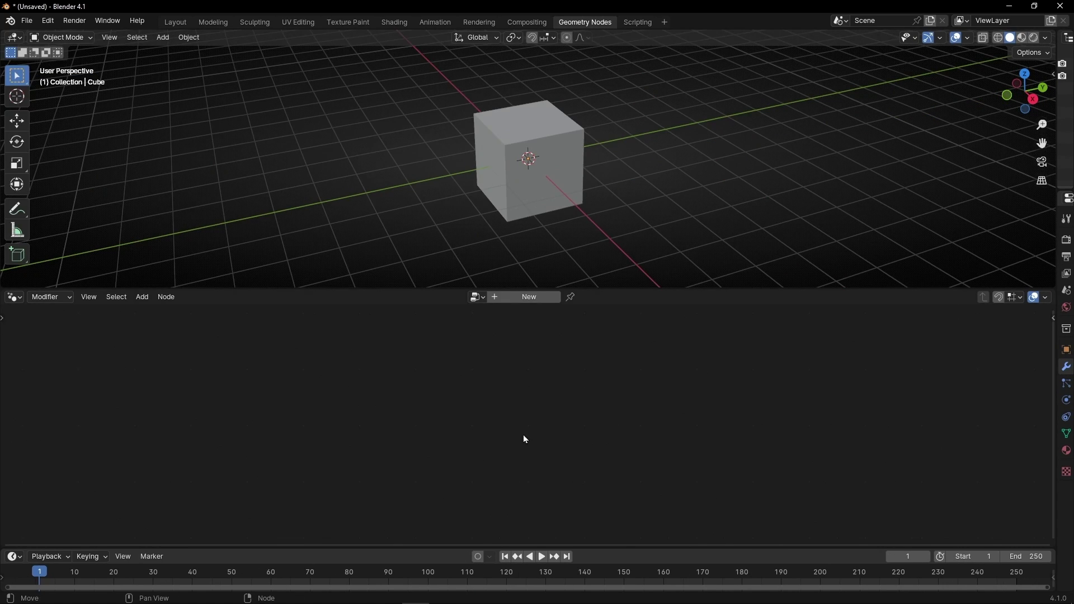
left_click(516, 296)
- Replace the Group Input node with a Cube mesh node and connect its Mesh output to the Group Output
left_click(408, 434)
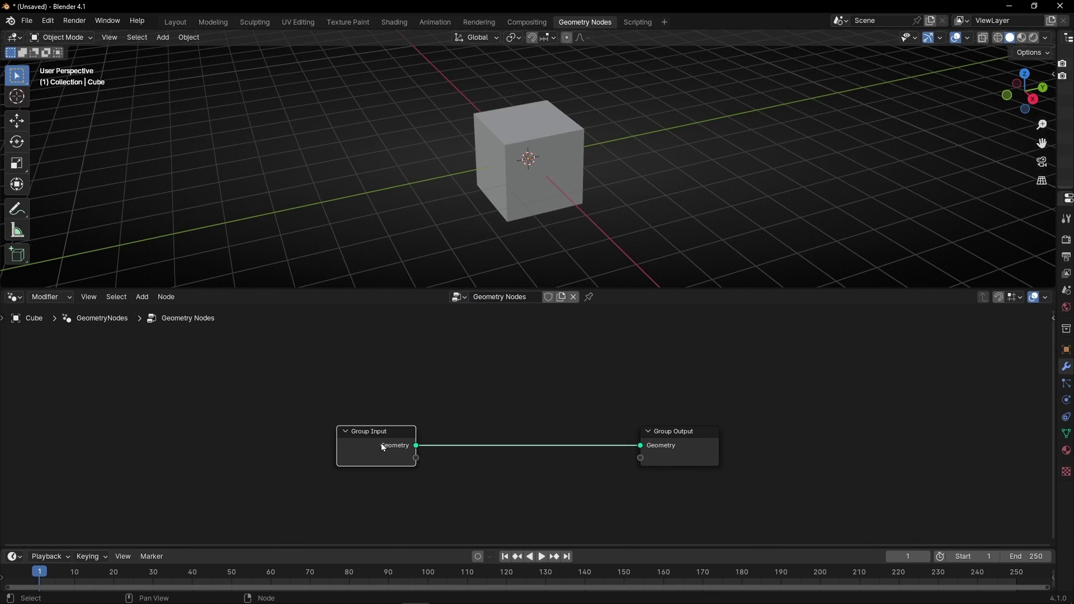
key("Delete")
key("shift+a")
mouse_move(384, 448)
type("cube")
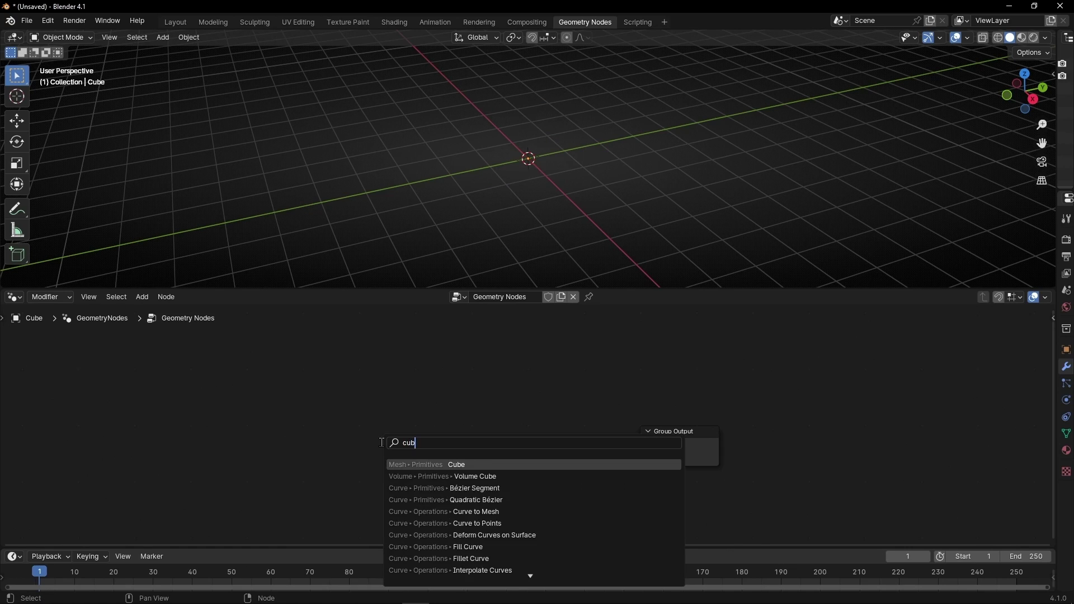
key("Return")
left_click(367, 382)
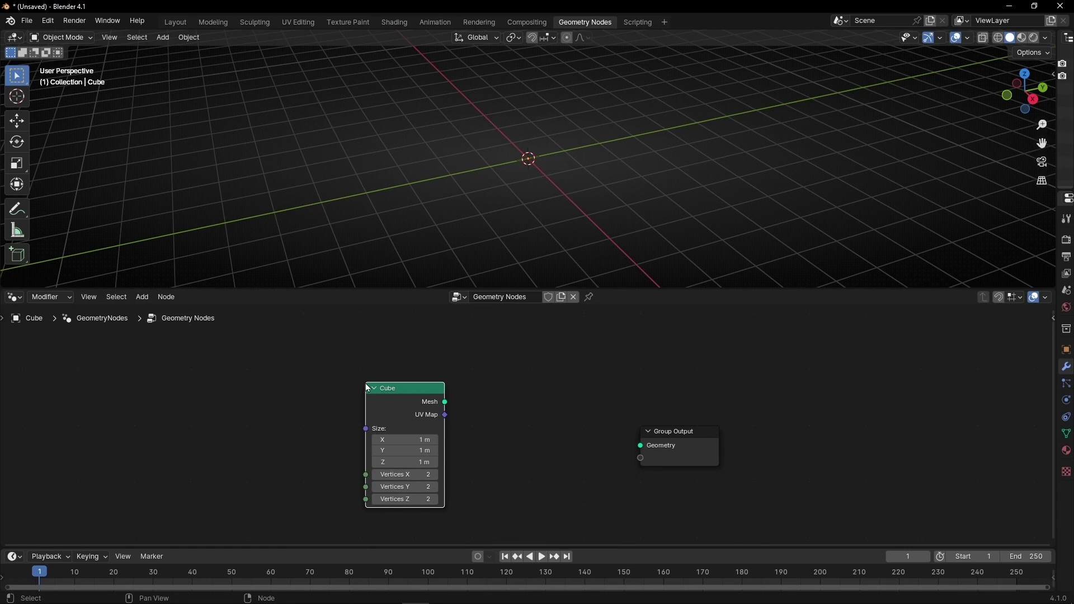
right_click_drag(408, 410, 694, 434, "alt")
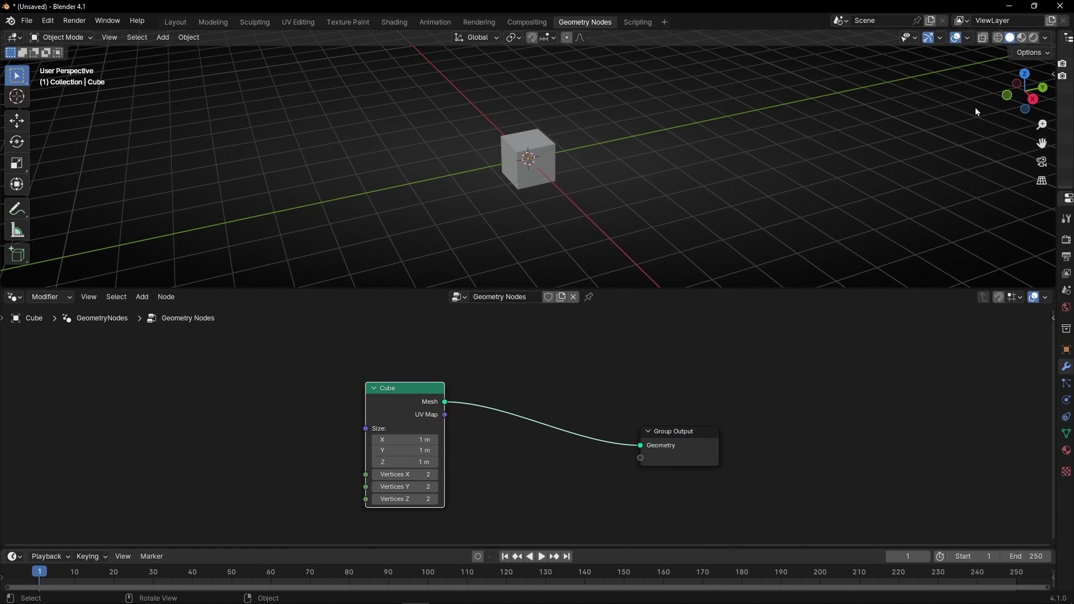
- Flatten the cube into a thin slab by setting the Cube node's Z size to 0.1 m
left_click(1033, 99)
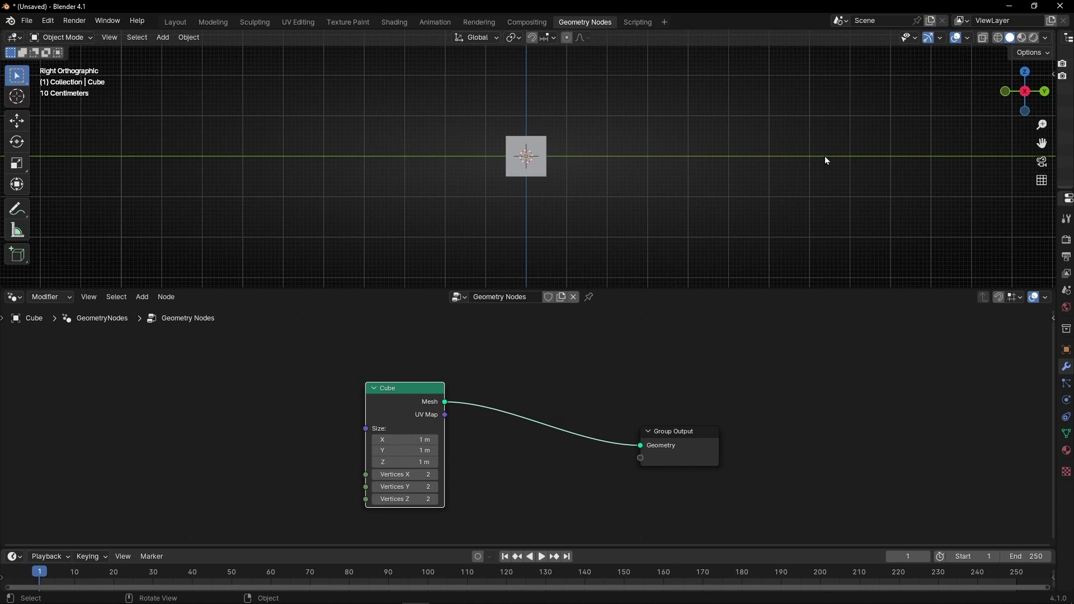
scroll(595, 168, "up", 3)
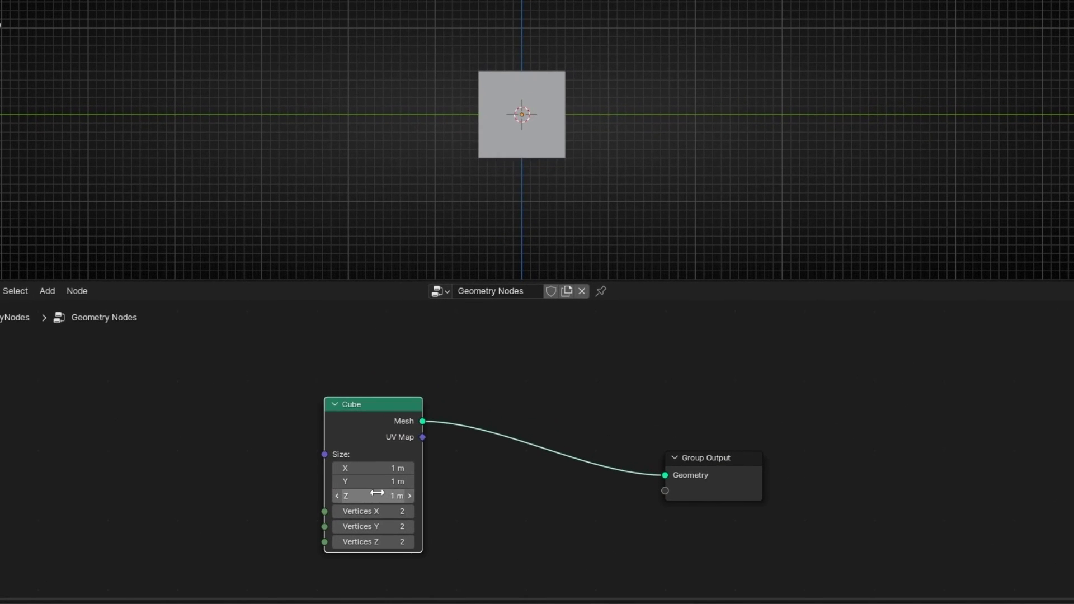
left_click_drag(377, 493, 316, 493)
left_click(411, 496)
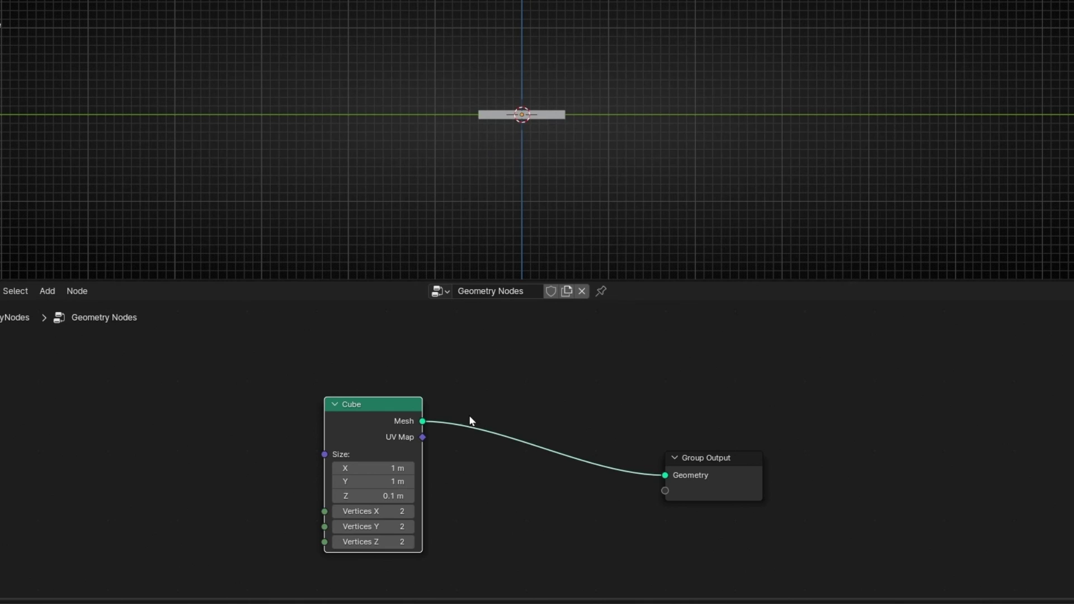
- Annotate the viewport with tick marks labelled 1, 2 and 3 along the vertical axis above the slab, one metre apart
scroll(479, 120, "down", 2)
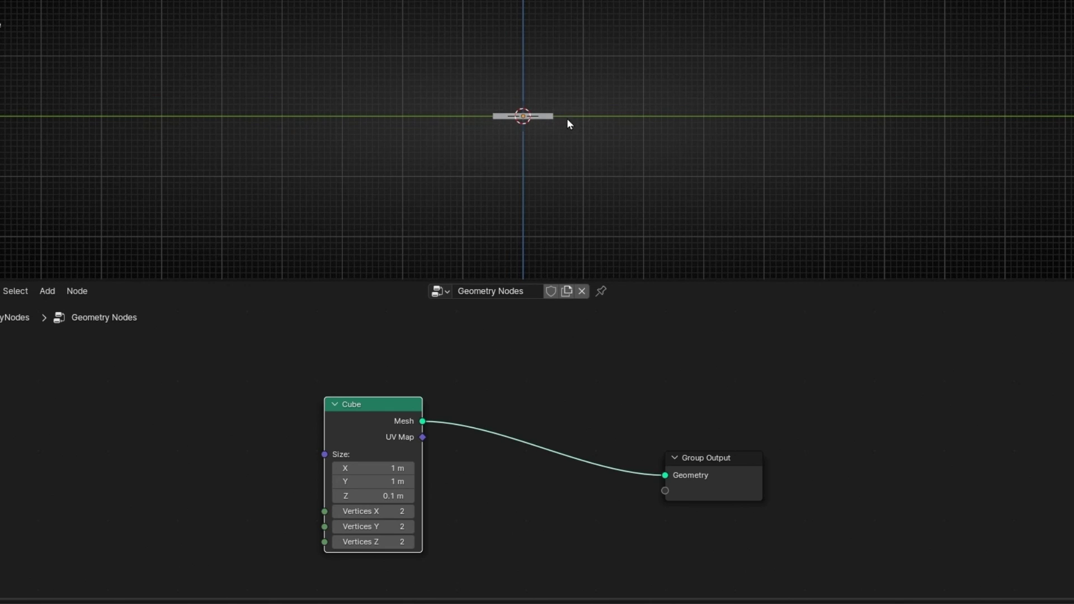
middle_click_drag(569, 123, 542, 184, "shift")
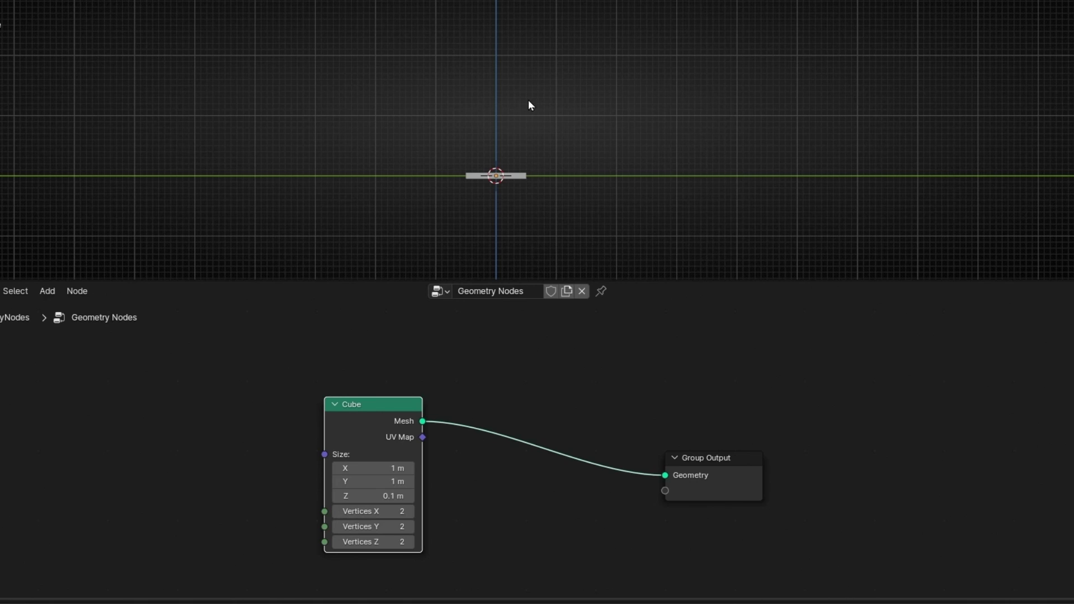
middle_click_drag(530, 102, 532, 131, "shift")
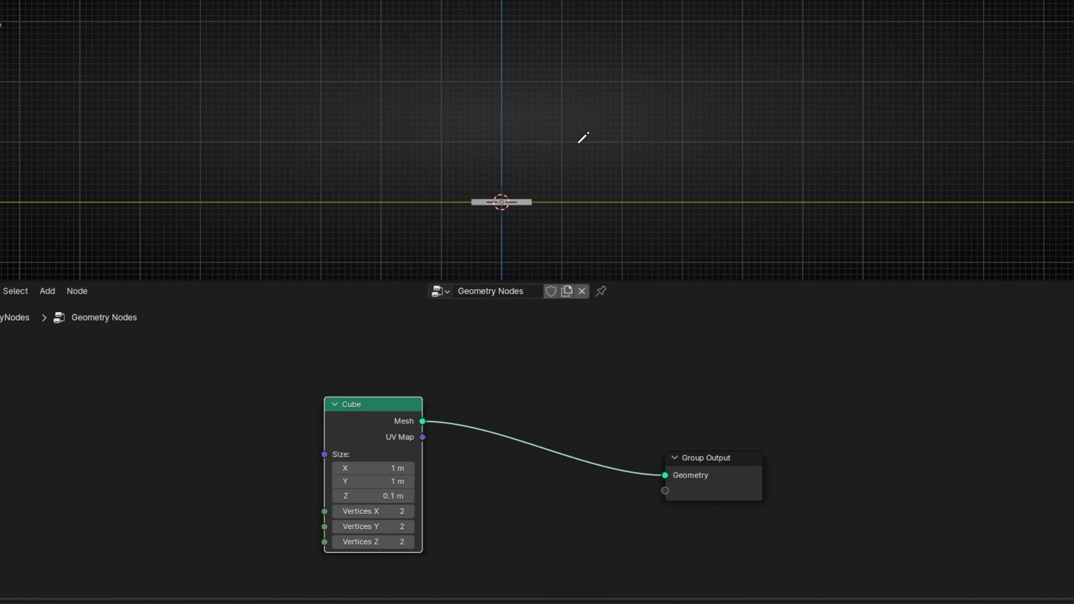
left_click_drag(481, 144, 566, 152)
left_click_drag(483, 83, 571, 99)
mouse_move(484, 23)
left_mouse_down()
mouse_move(569, 8)
mouse_move(557, 32)
left_mouse_up()
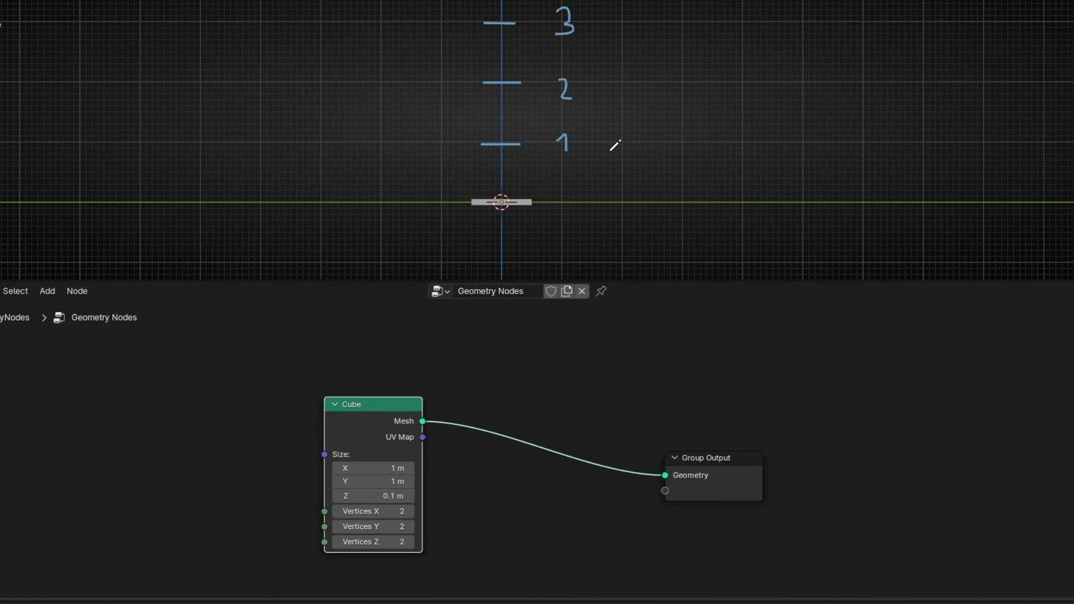
- Spread the Cube and Group Output nodes apart and insert a Set Position node on the link between them
left_click_drag(362, 418, 346, 427)
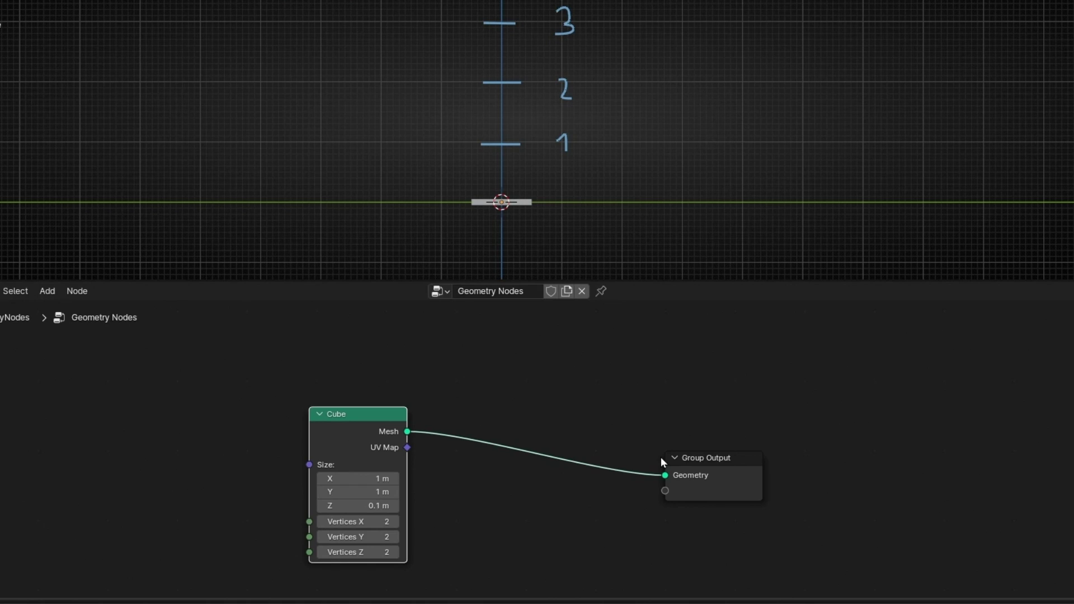
left_click_drag(726, 468, 821, 431)
left_click_drag(341, 417, 295, 406)
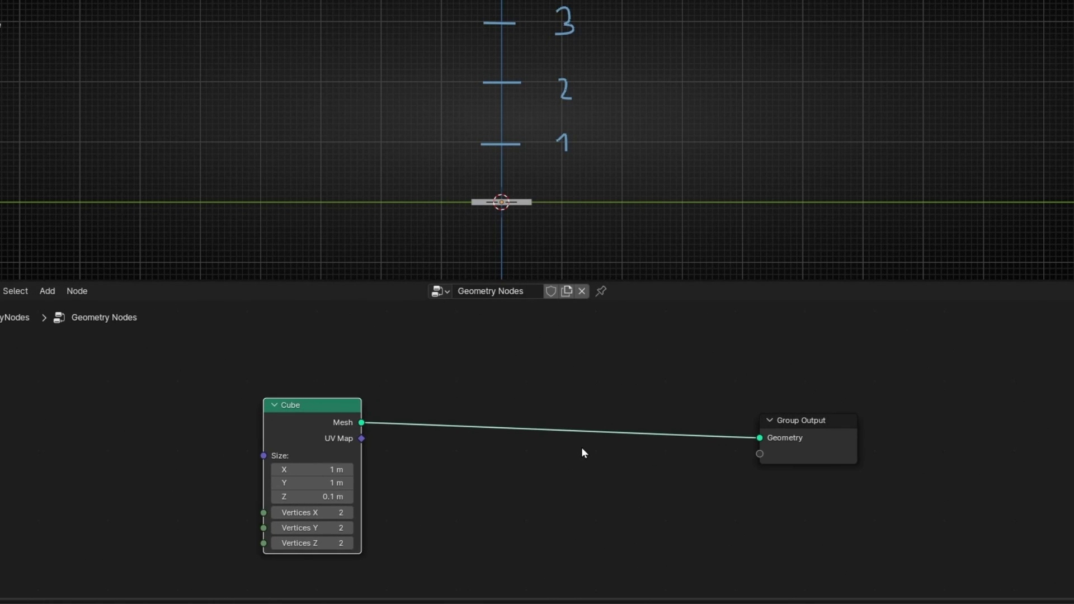
key("shift+a")
type("set")
left_click(634, 503)
left_click(609, 389)
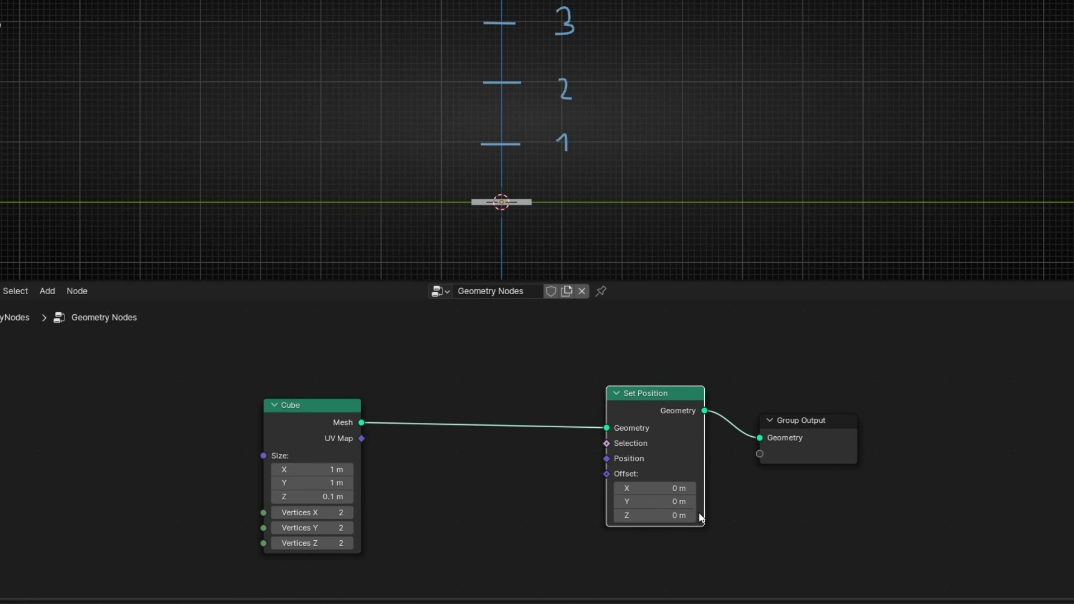
- Add a Combine XYZ node and connect its Vector output to the Set Position node's Offset
mouse_move(659, 521)
left_mouse_down()
mouse_move(693, 520)
mouse_move(657, 520)
left_mouse_up()
key("ctrl+z")
left_click_drag(606, 474, 568, 484)
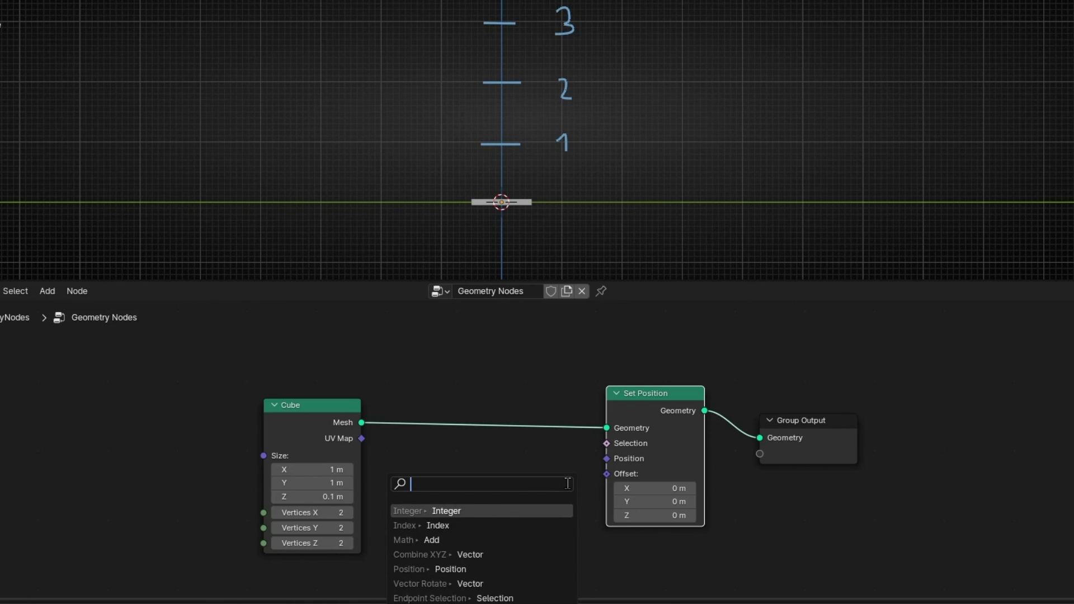
type("combin")
key("Return")
left_click(568, 484)
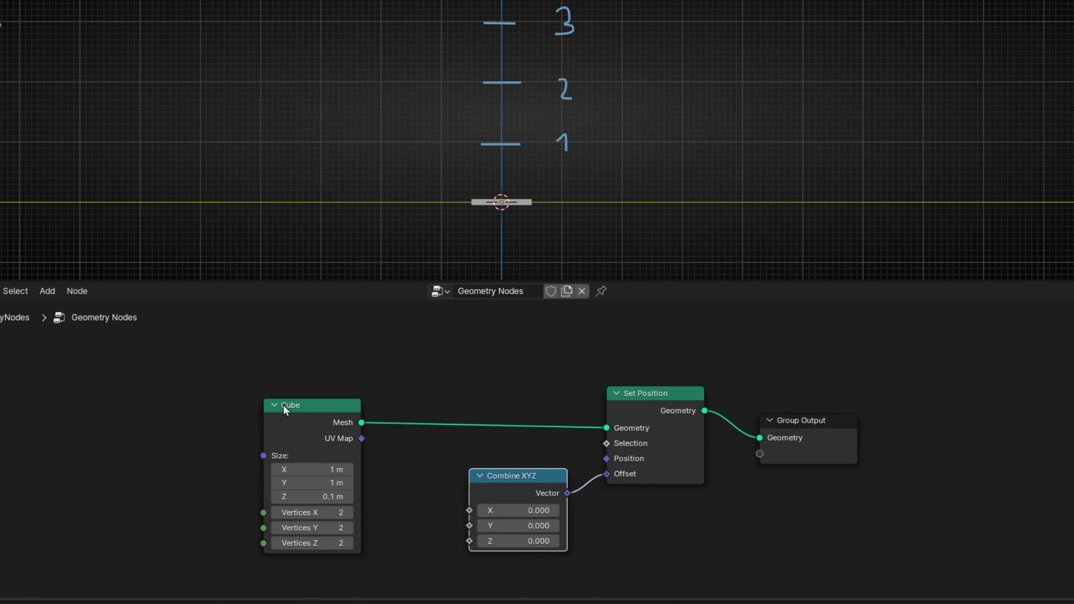
- Collapse the Cube node and place it clear of the space beside Combine XYZ
left_click_drag(283, 405, 229, 380)
scroll(415, 493, "up", 5)
middle_click_drag(397, 478, 461, 442)
left_click(146, 311)
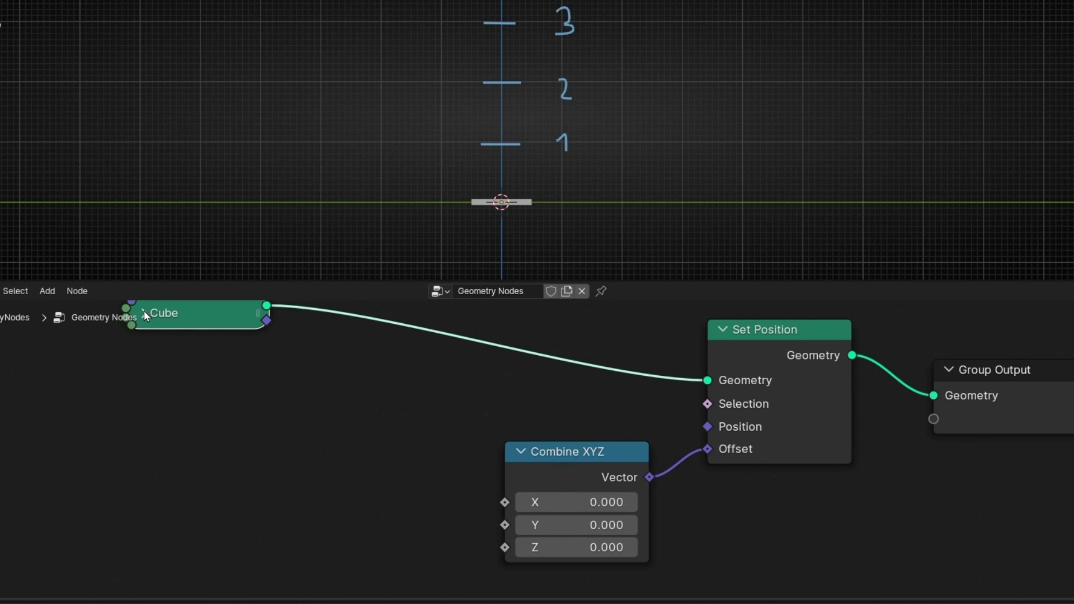
left_click_drag(210, 327, 295, 376)
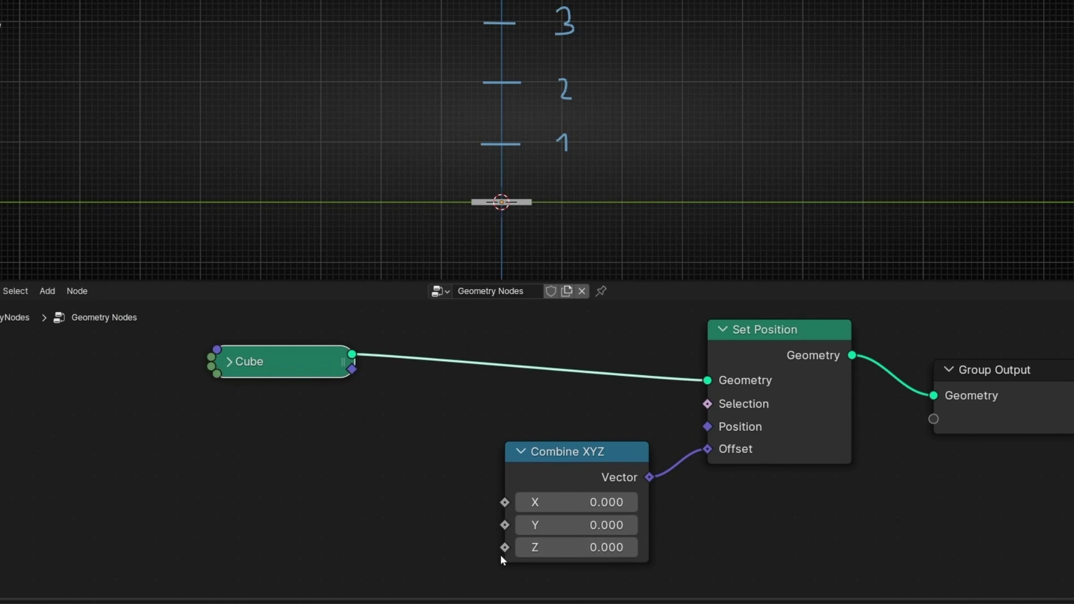
- Add a Math node set to Add, feeding the Z input of Combine XYZ
left_click_drag(505, 547, 212, 526)
type("math")
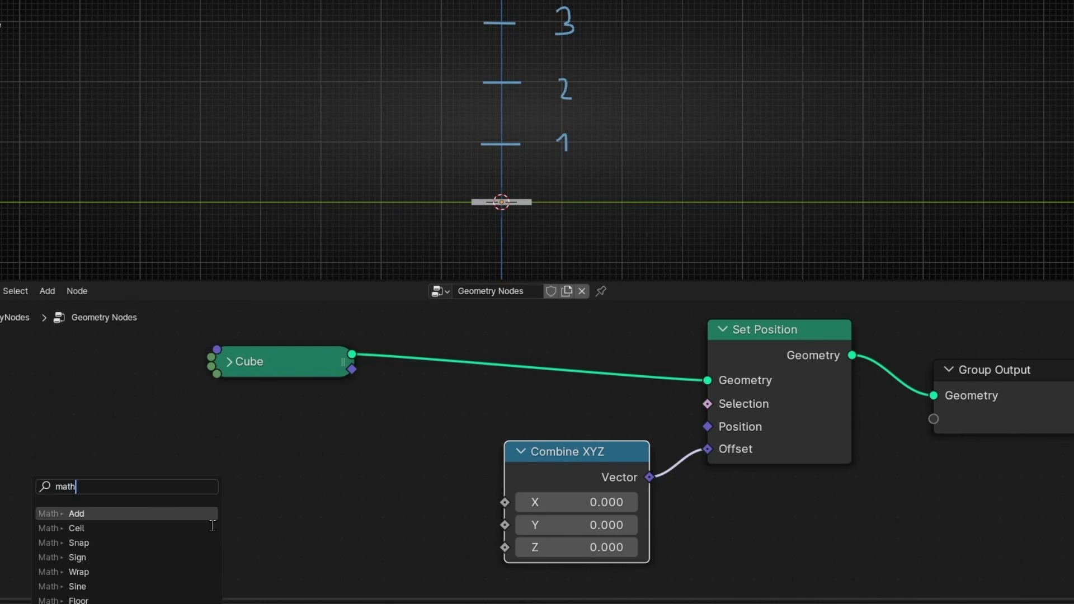
key("Return")
left_click(348, 453)
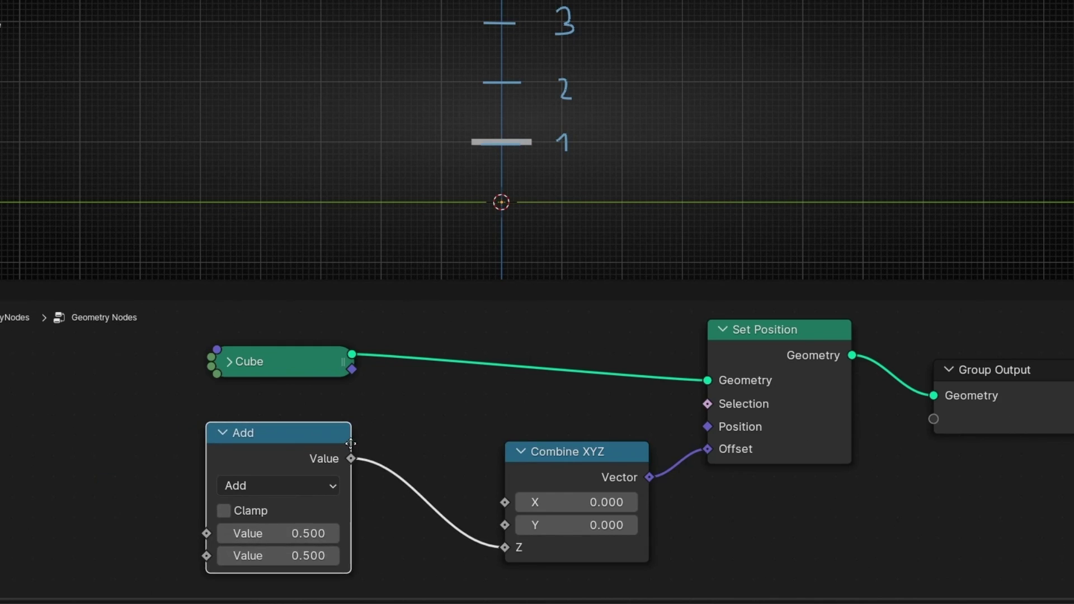
- Set both values of the Add node to 0
left_click(274, 565)
type("0")
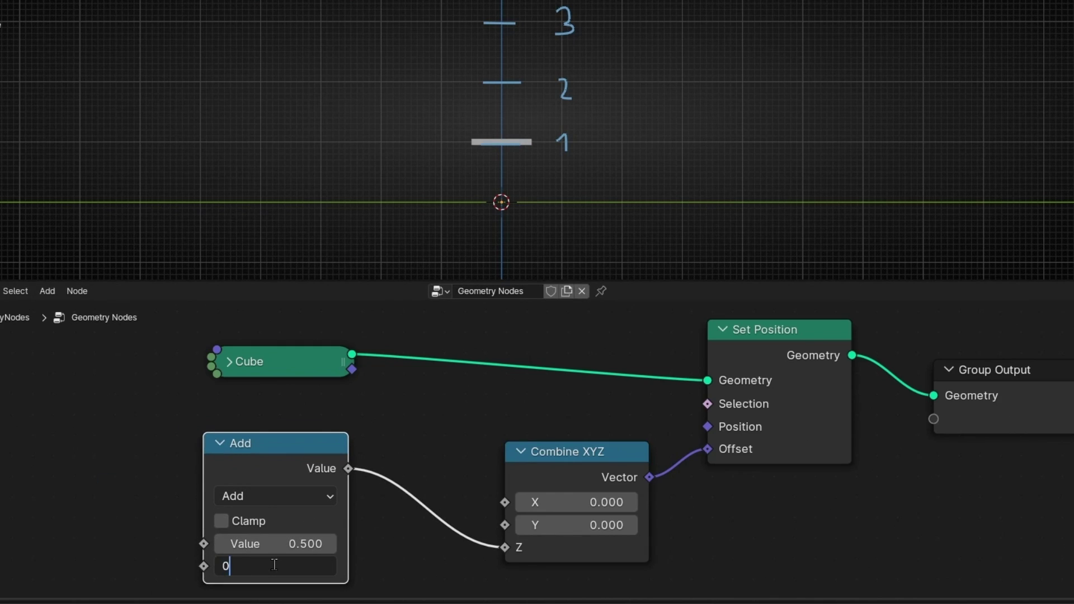
key("Return")
left_click(285, 550)
type("0")
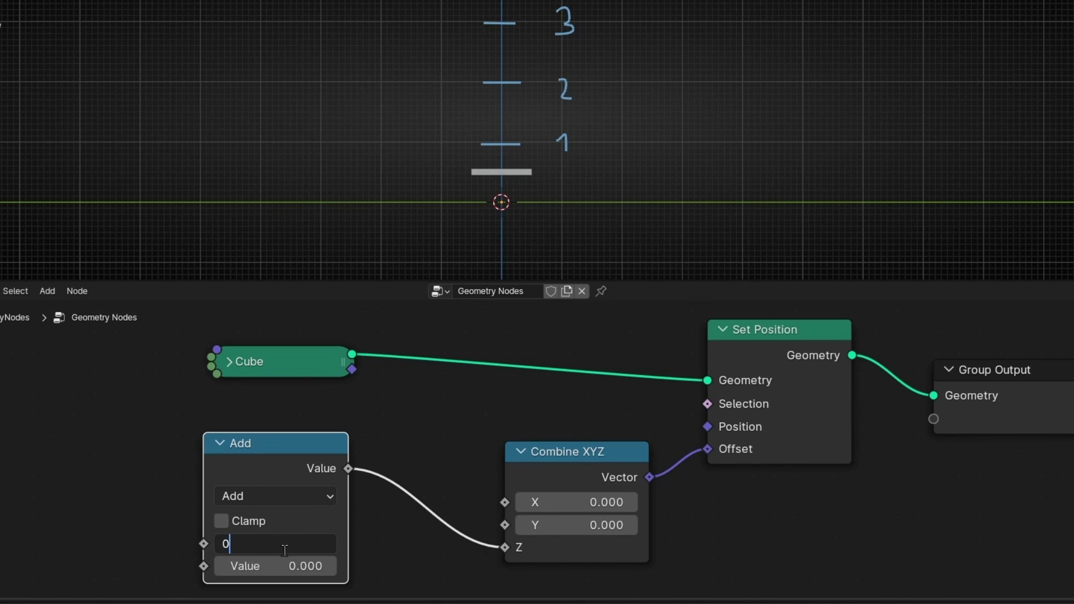
key("Return")
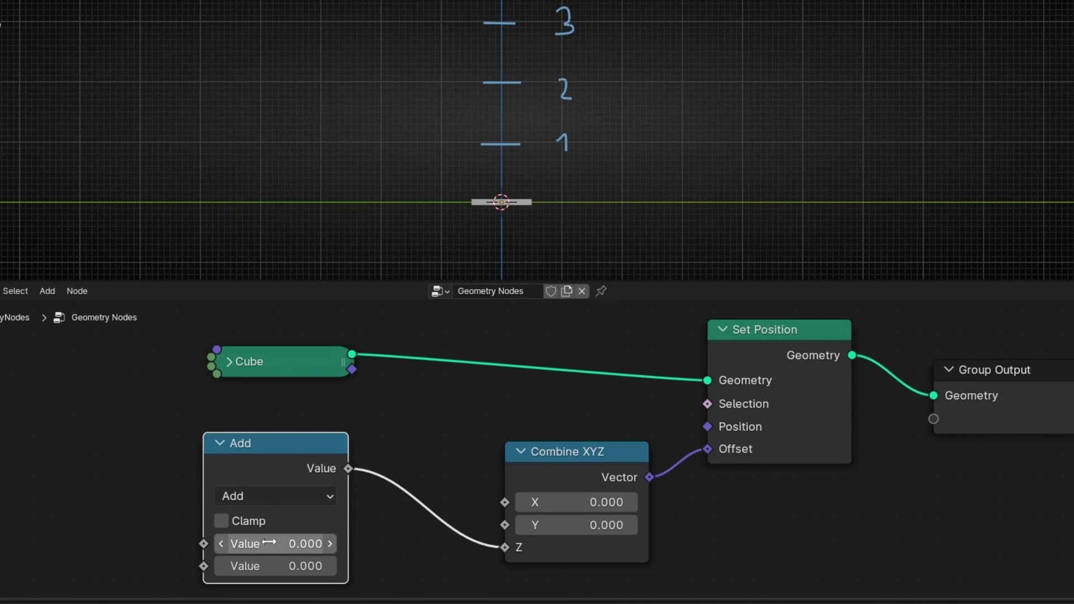
- Raise the Add node's first value in 0.1 increments to 1.0
left_click(327, 544)
left_click(328, 543)
left_click(328, 543)
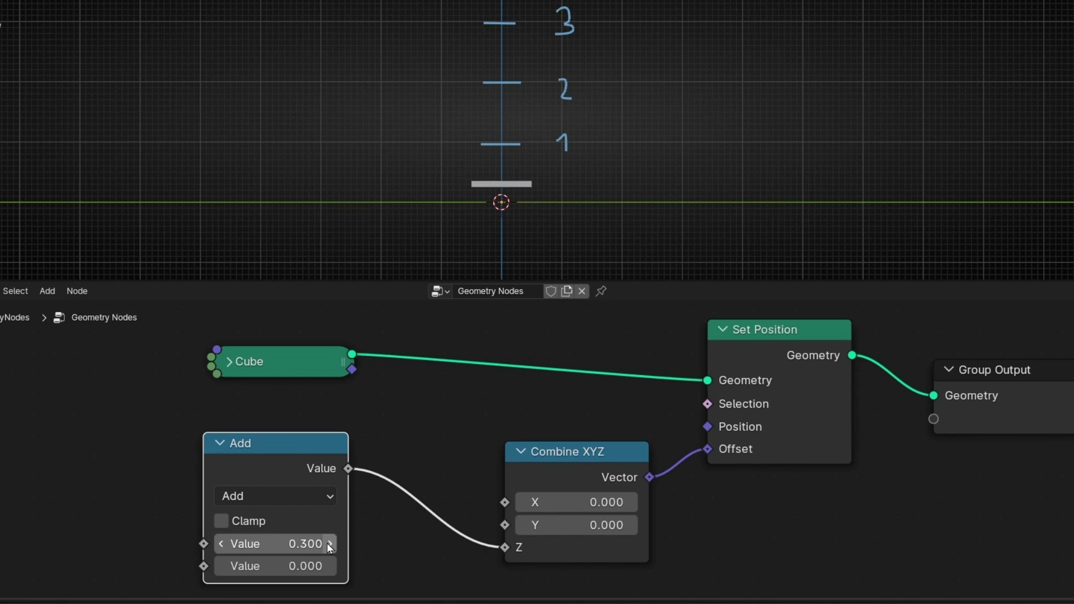
left_click(328, 544)
left_click(327, 544)
left_click(328, 544)
left_click(330, 544)
left_click(330, 543)
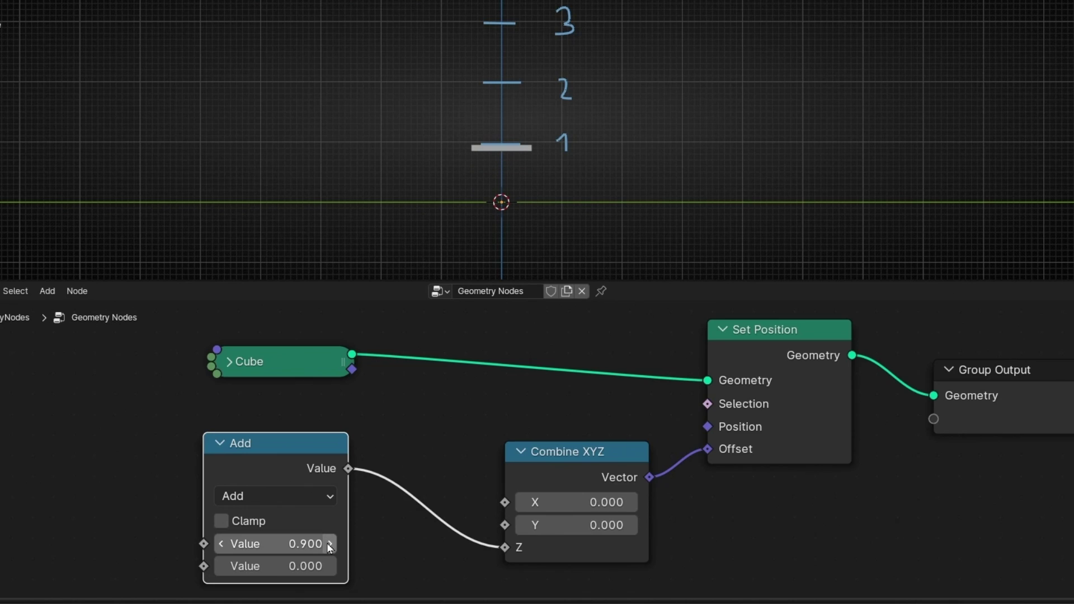
left_click(329, 544)
left_click(333, 544)
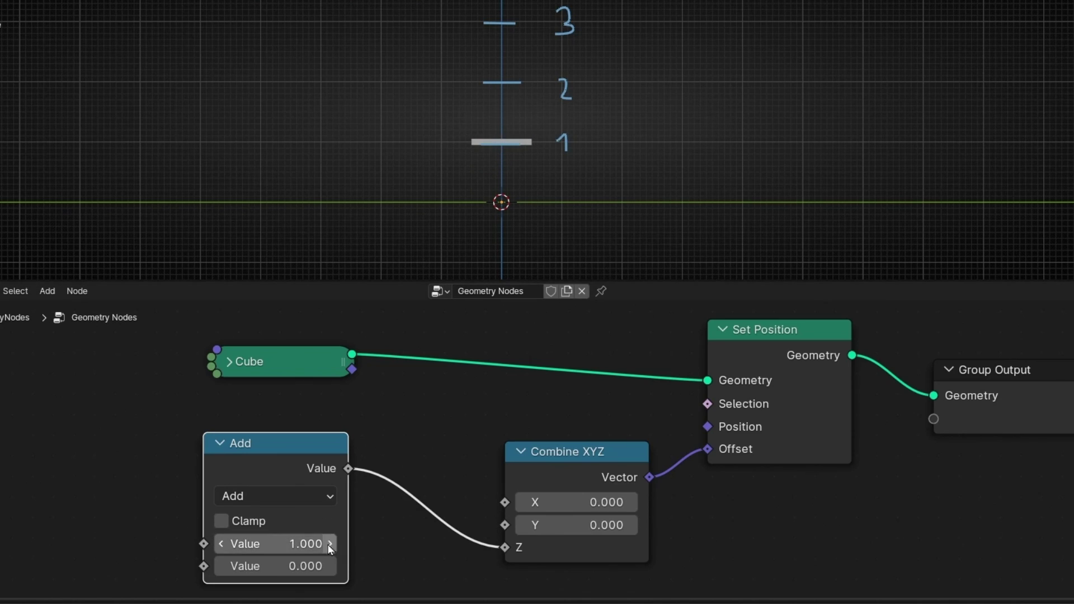
- Set the Add node's first value to 2 and then to 3 to try those slab heights
left_click(300, 541)
type("2")
key("Return")
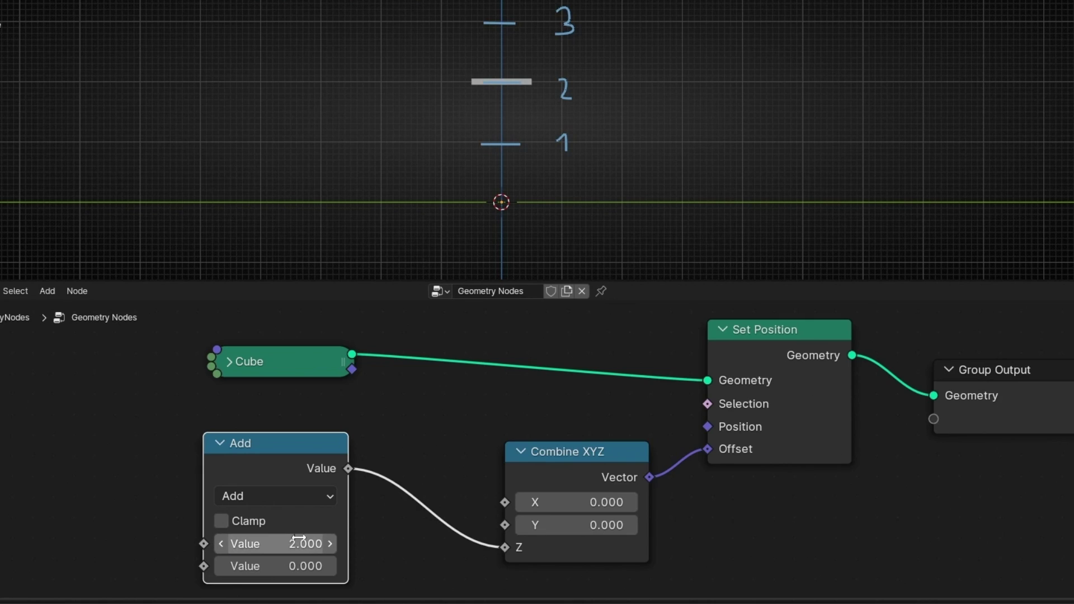
left_click(300, 542)
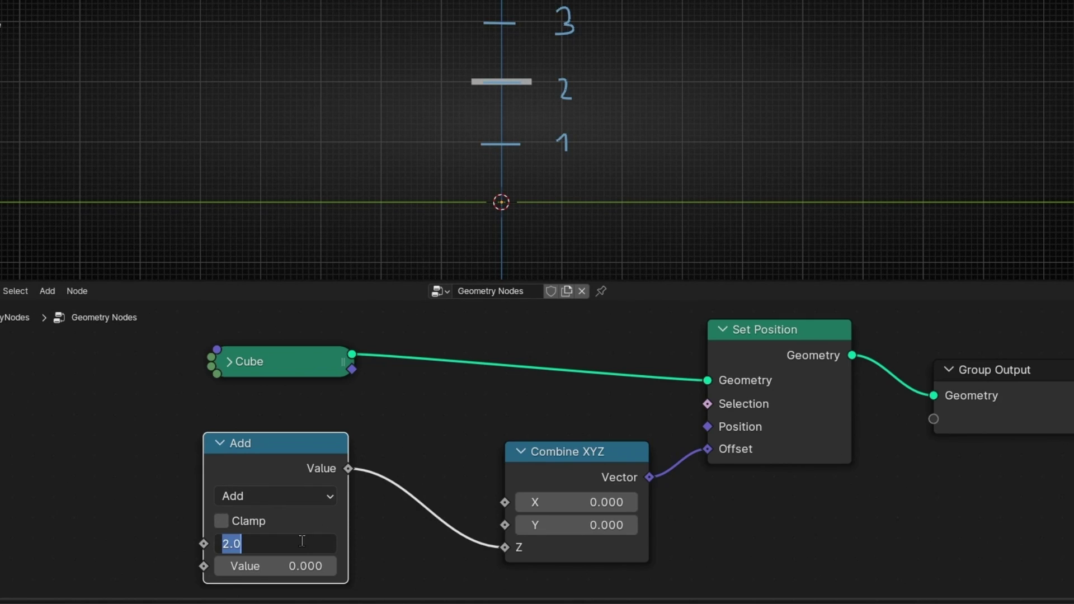
type("3")
key("Return")
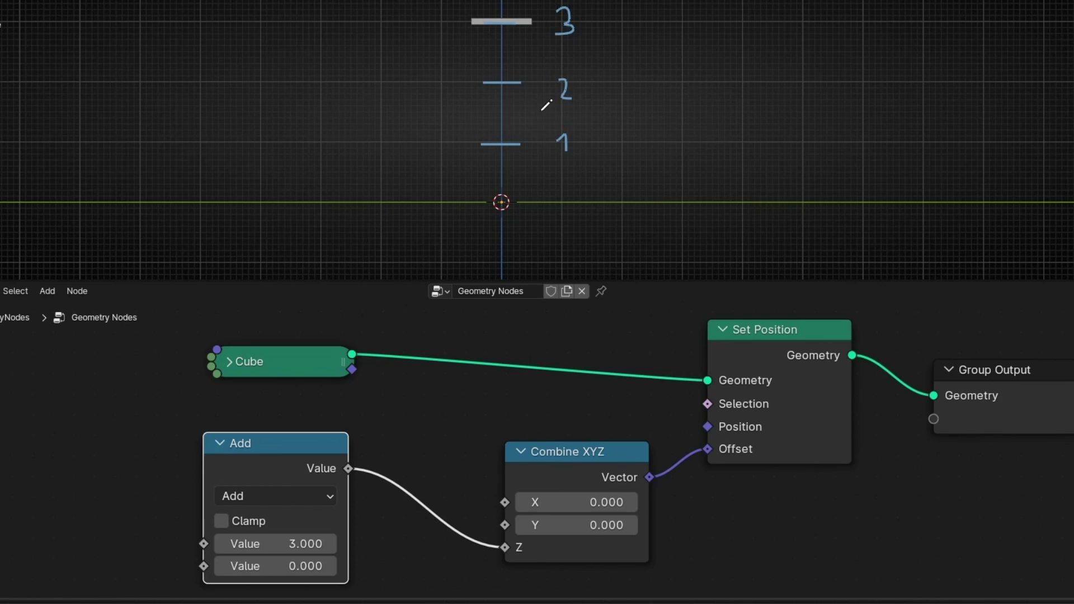
- Move the Add node farther from Combine XYZ and set its first value to 0.9
scroll(551, 100, "down", 3)
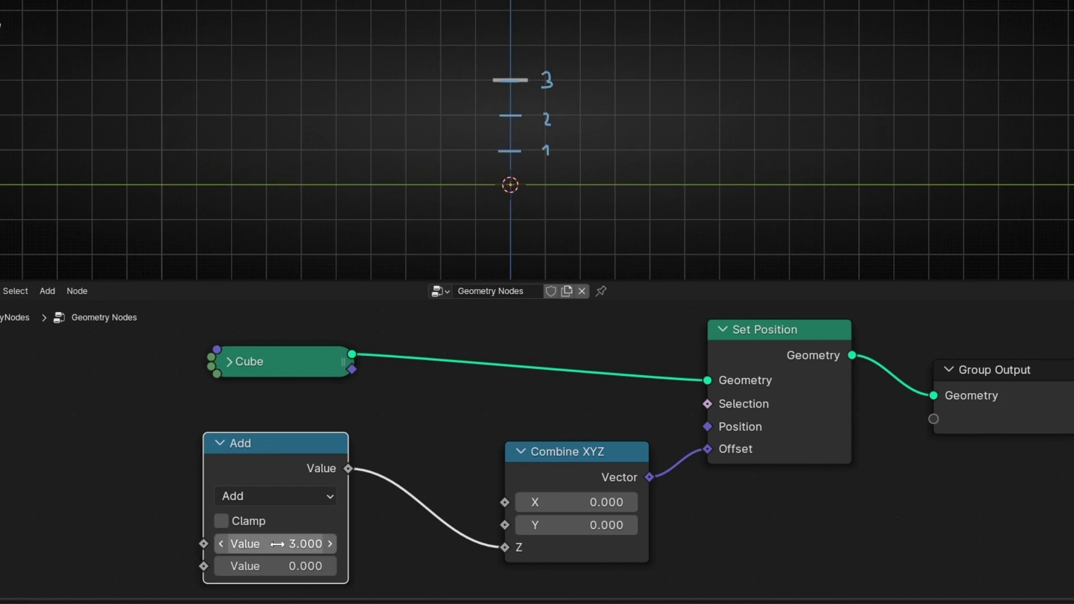
mouse_move(271, 541)
left_mouse_down()
mouse_move(314, 541)
mouse_move(240, 542)
mouse_move(271, 541)
left_mouse_up()
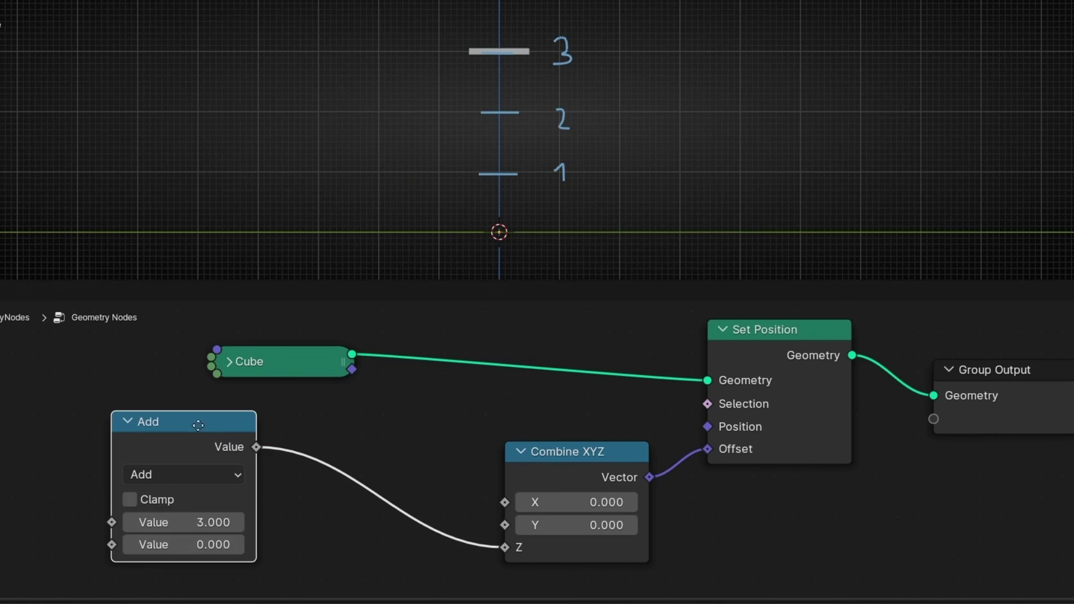
left_click_drag(191, 510, 136, 522)
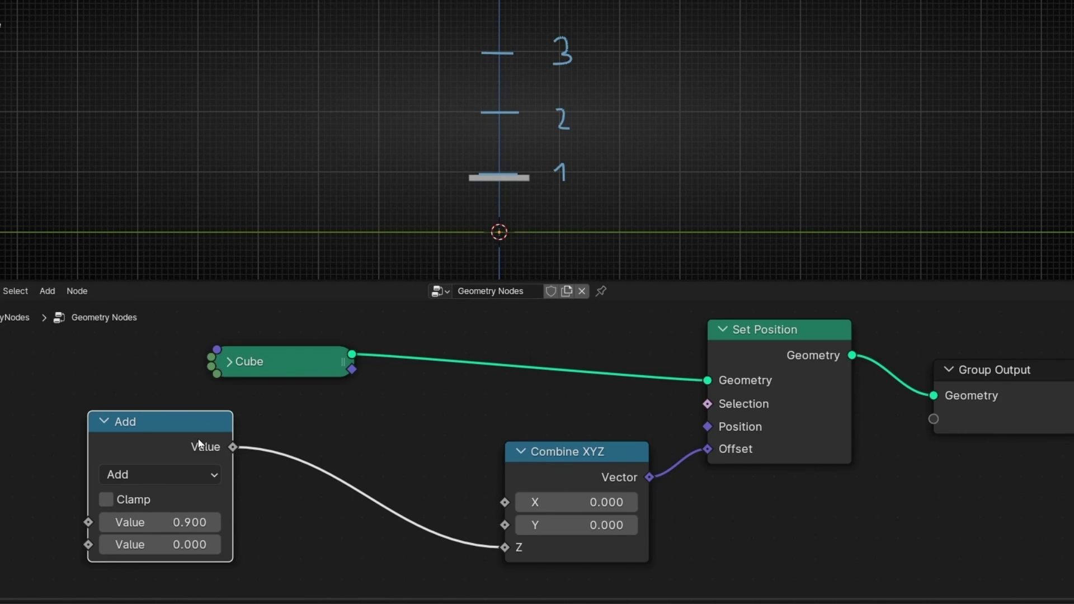
- Duplicate the Add node, insert the copy between Add and Combine XYZ, and change its operation to Fraction
key("shift+d")
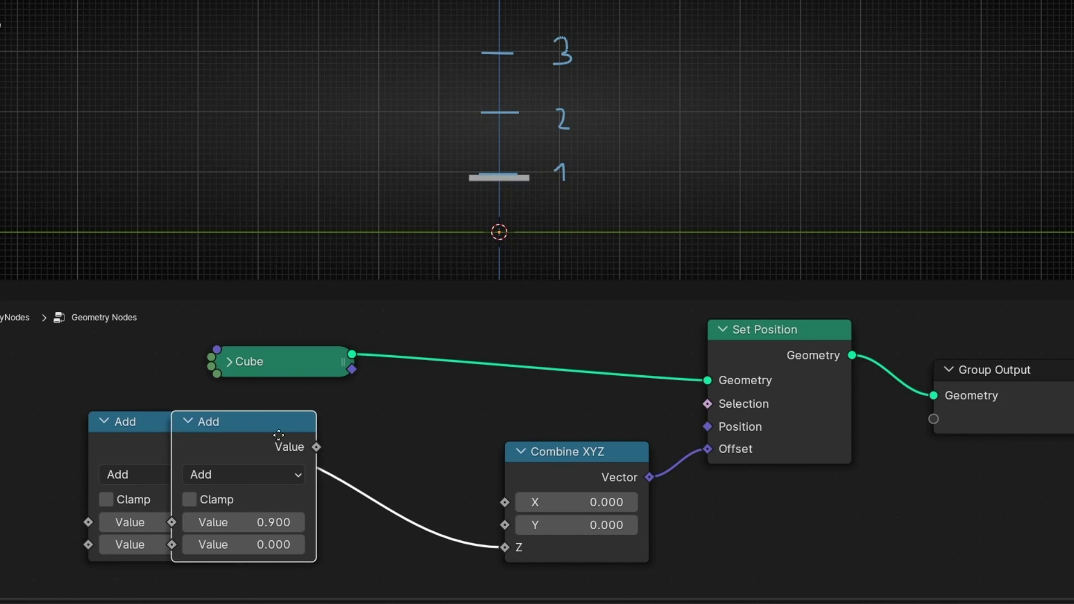
left_click(396, 428)
left_click(386, 468)
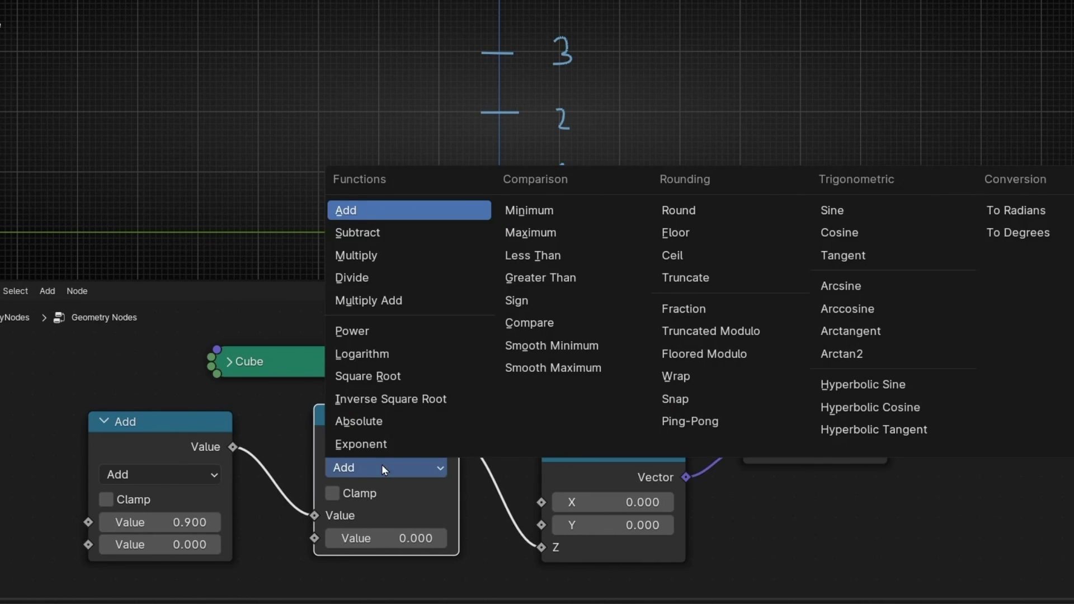
left_click(721, 309)
- Set the Add node's first value to 0
left_click(177, 513)
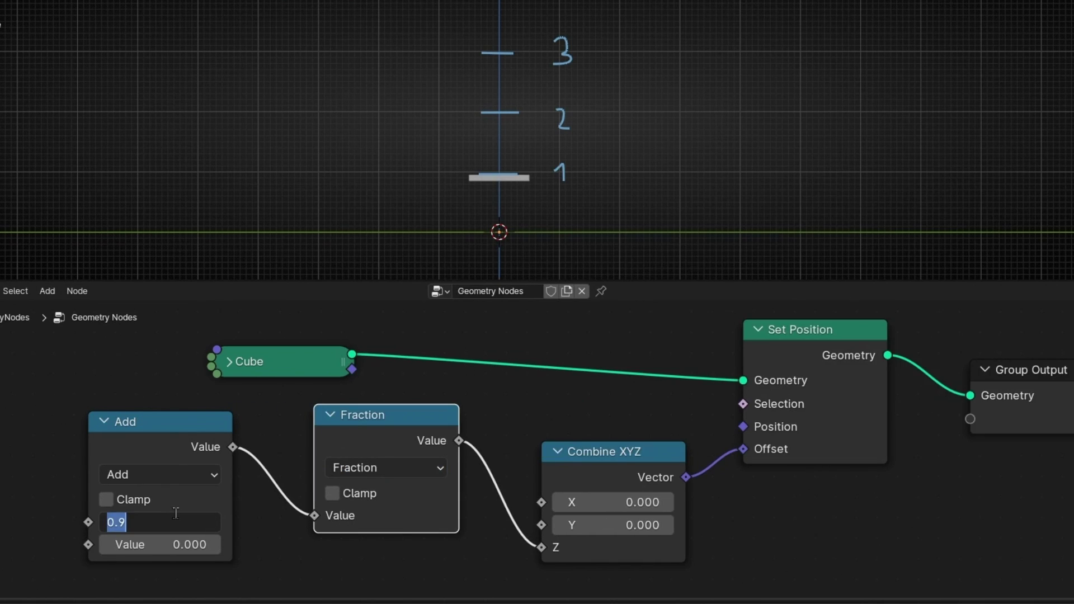
type("0")
key("Return")
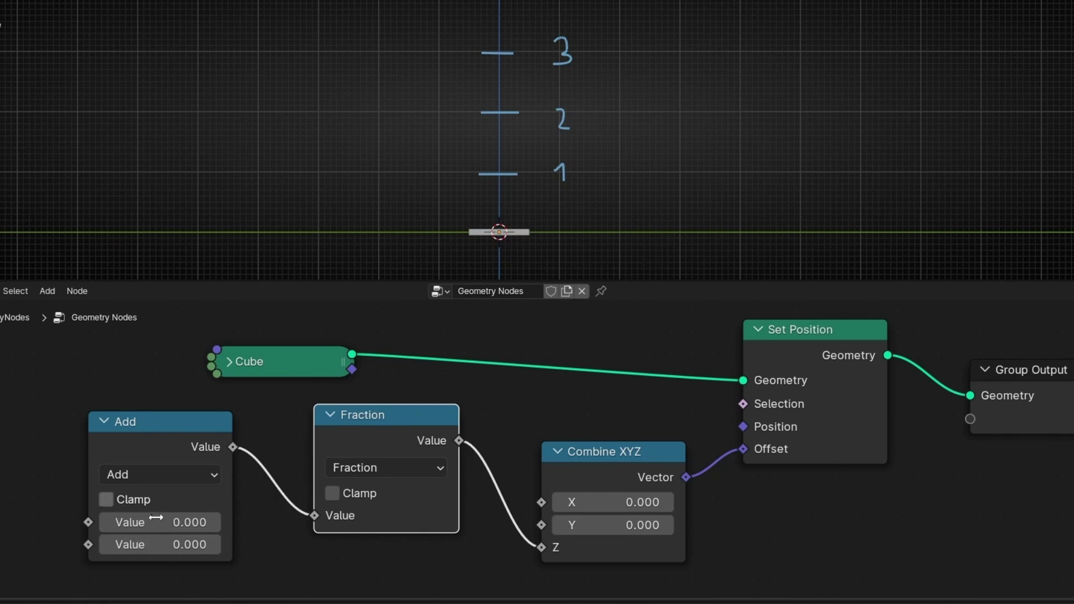
- Raise the Add node's first value in 0.1 increments to 1.0 to test the Fraction operation
left_click(215, 522)
left_click(214, 522)
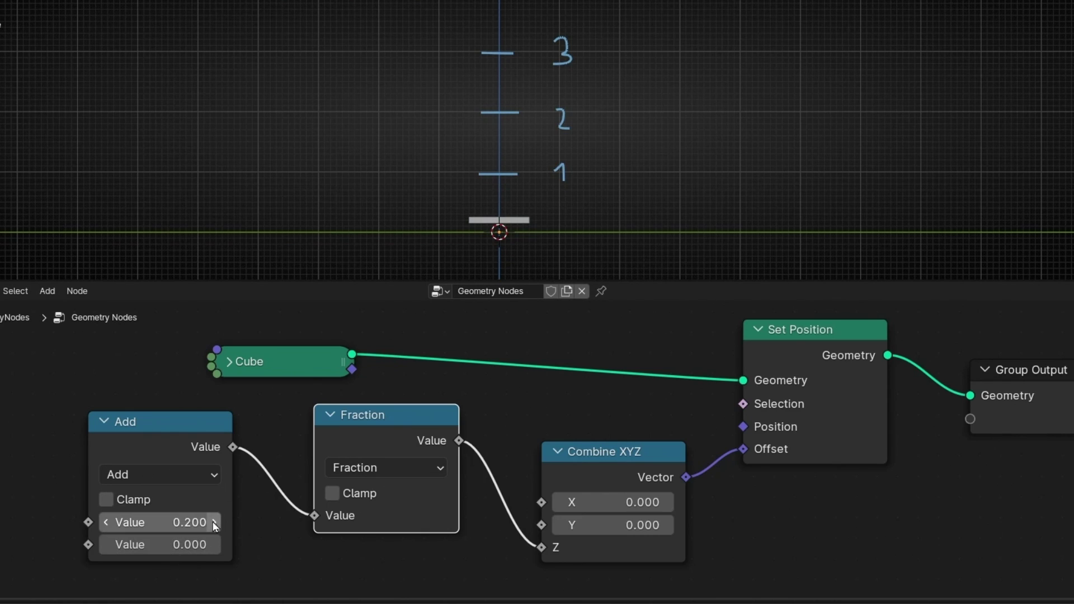
left_click(215, 522)
left_click(214, 523)
left_click(214, 522)
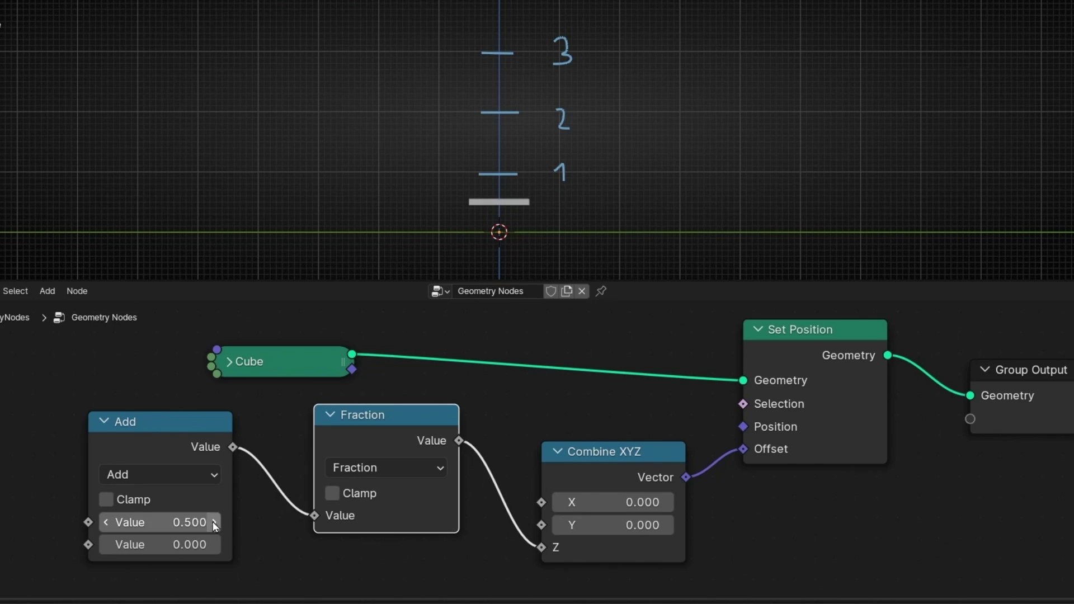
left_click(214, 522)
left_click(214, 522)
left_click(215, 523)
left_click(214, 523)
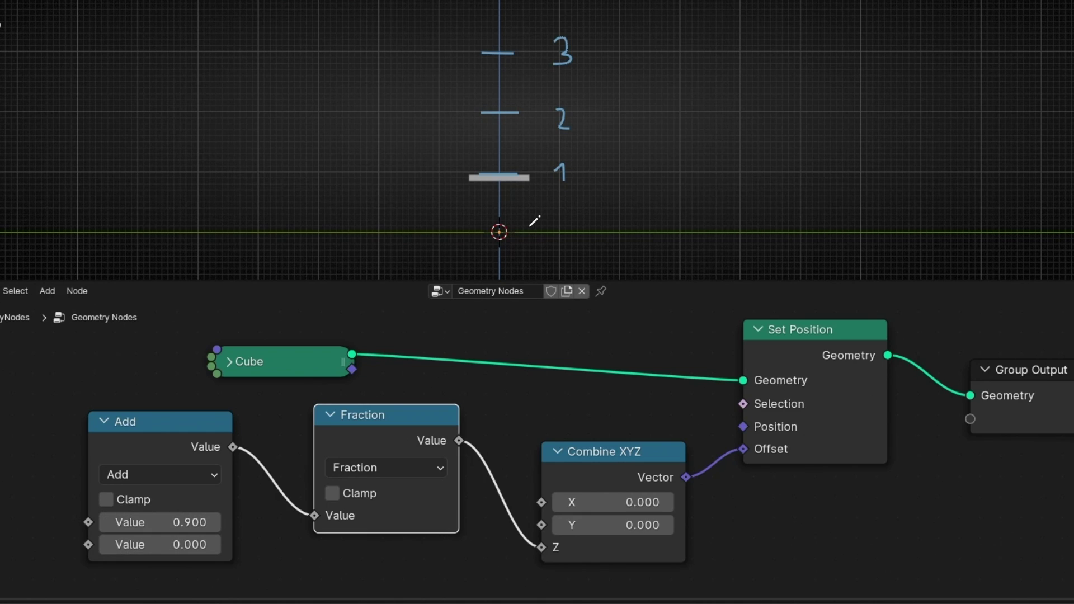
left_click(215, 523)
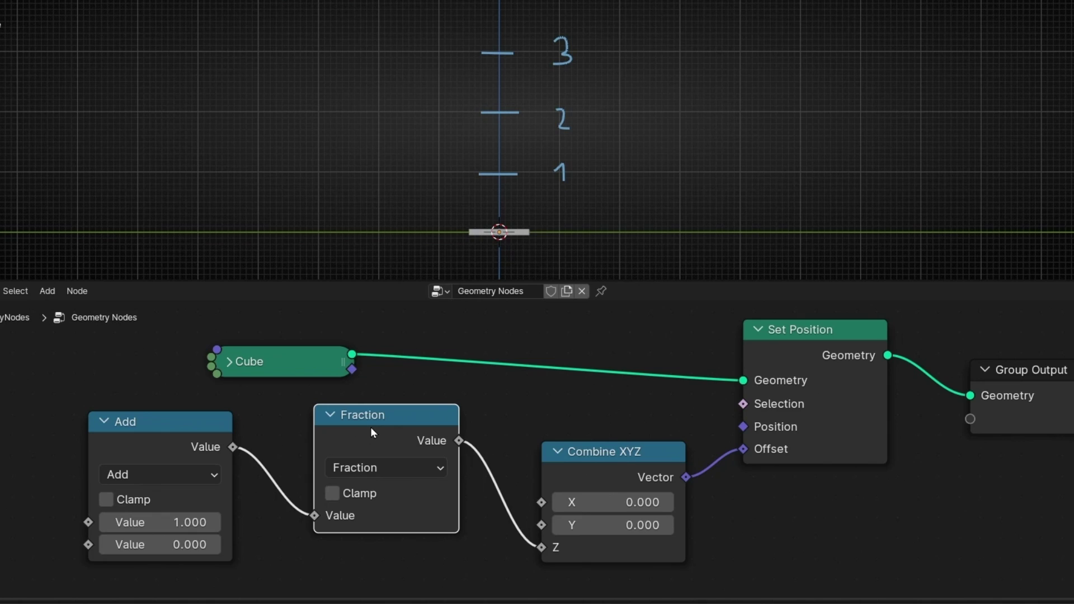
- Mute the Fraction node, raise the Add node's first value to 1.3, and unmute Fraction to compare the slab heights
key("m")
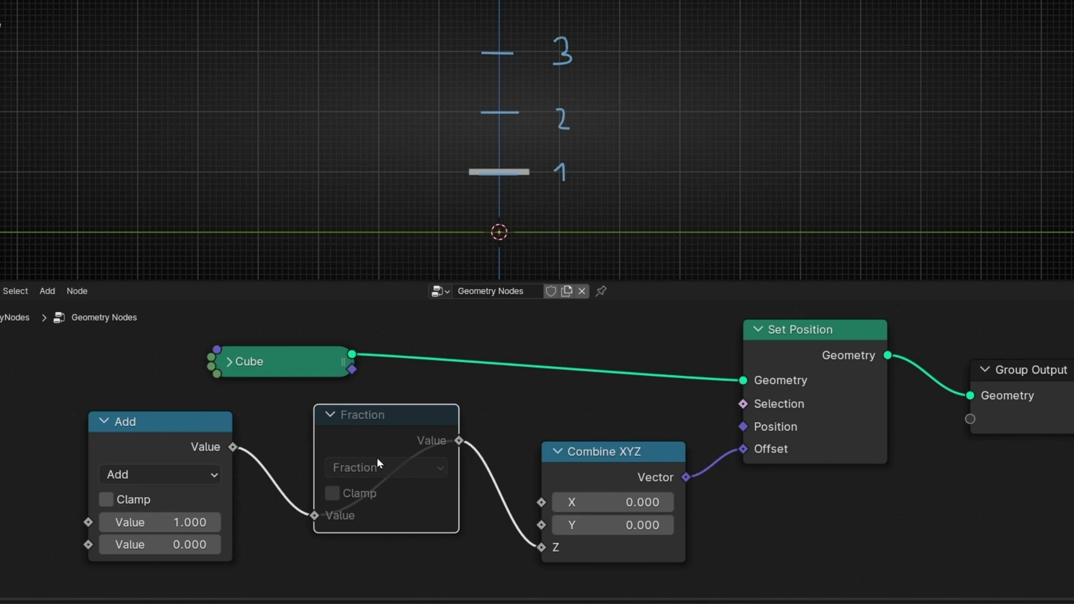
left_click(215, 523)
left_click(215, 522)
left_click(215, 522)
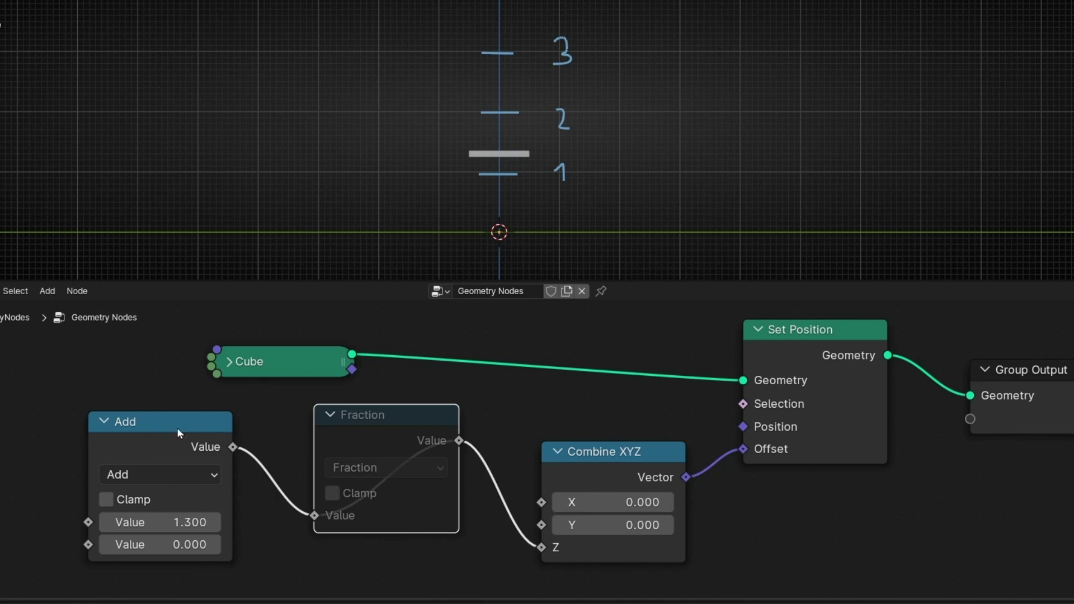
key("m")
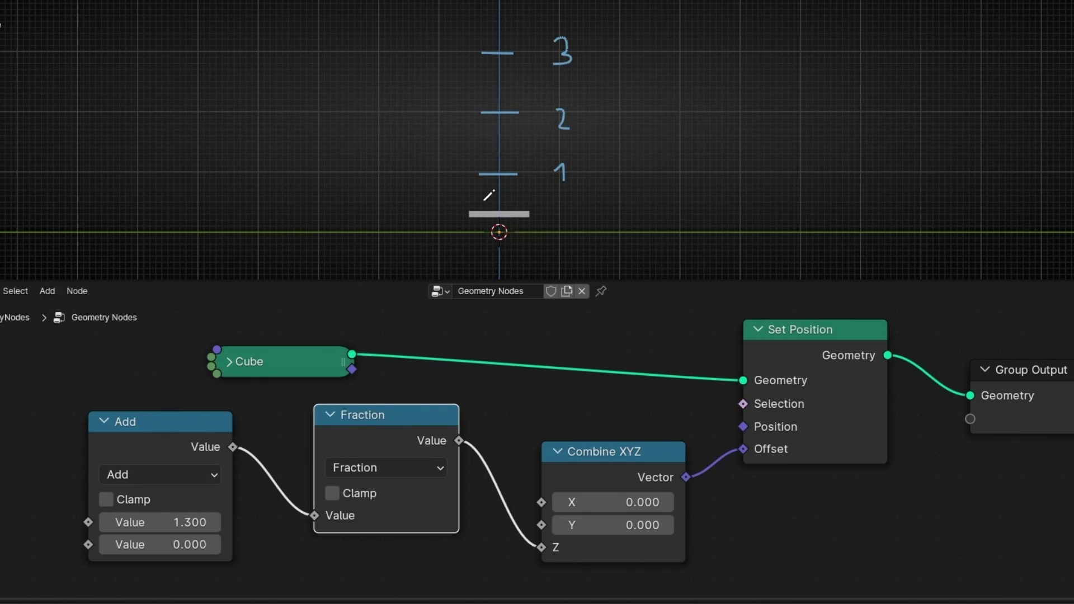
- Raise the Add node's first value in 0.1 increments to 2.0 with the Fraction node active
left_click(214, 523)
left_click(214, 523)
left_click(215, 523)
left_click(214, 523)
left_click(214, 523)
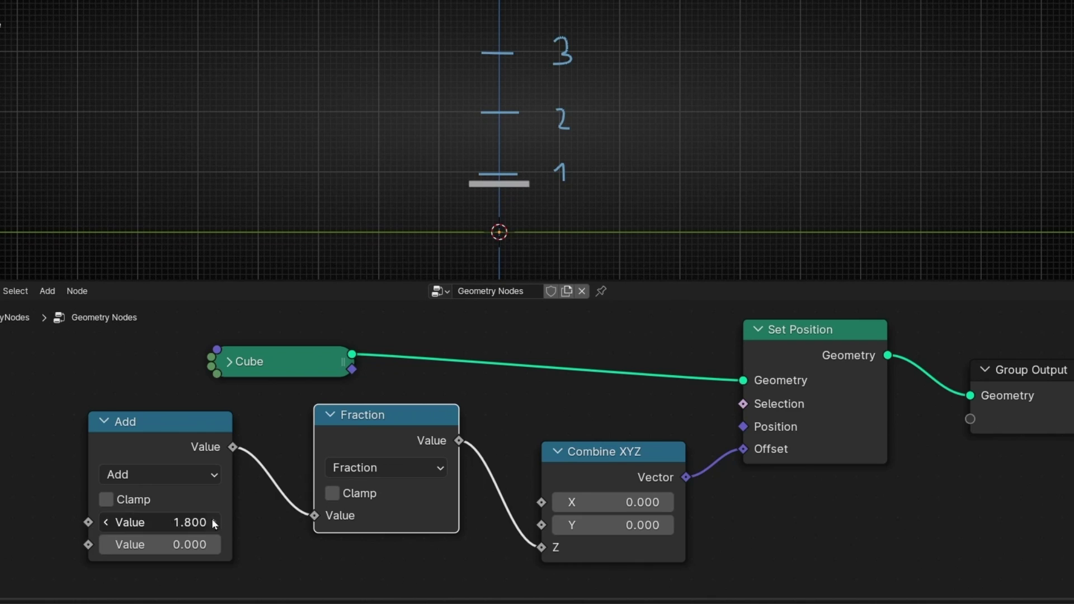
left_click(214, 523)
left_click(214, 523)
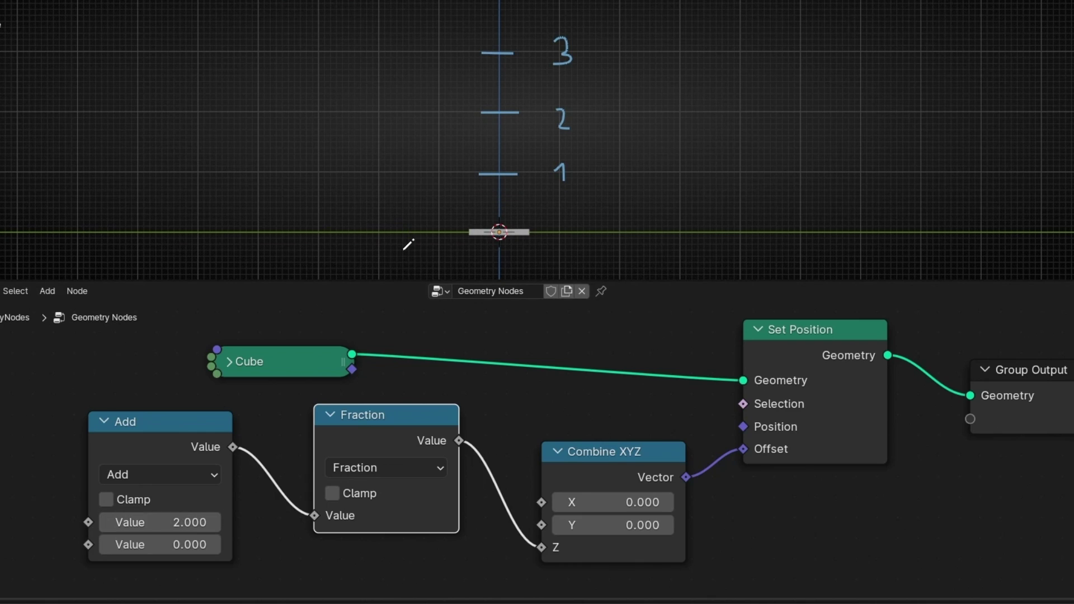
- Change the Fraction node's operation to Truncated Modulo and set its second value to 2
mouse_move(374, 430)
left_mouse_down()
mouse_move(347, 460)
mouse_move(388, 439)
mouse_move(373, 432)
left_mouse_up()
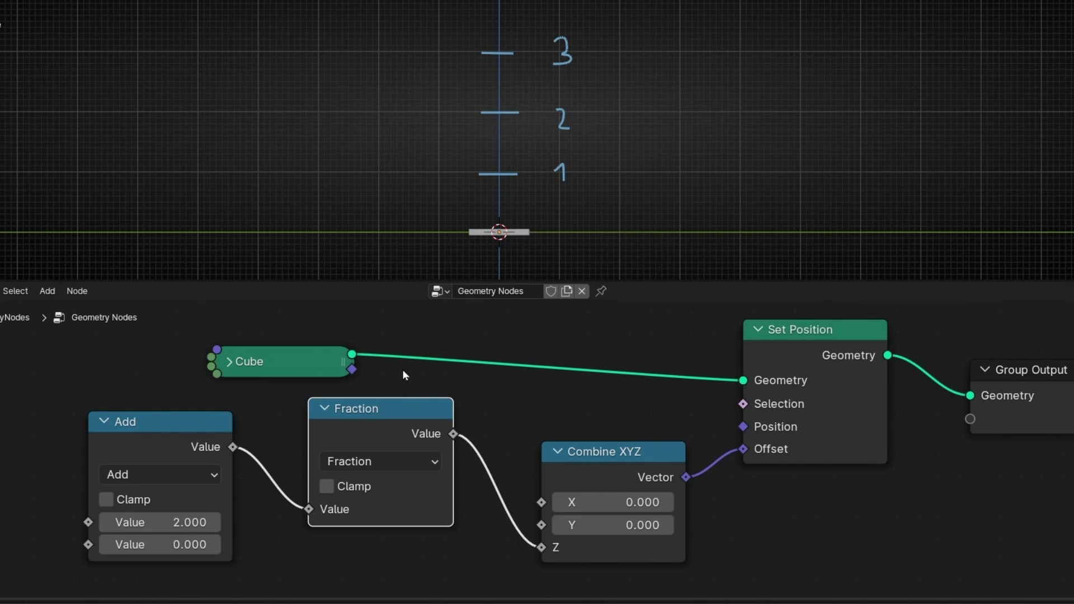
left_click(365, 460)
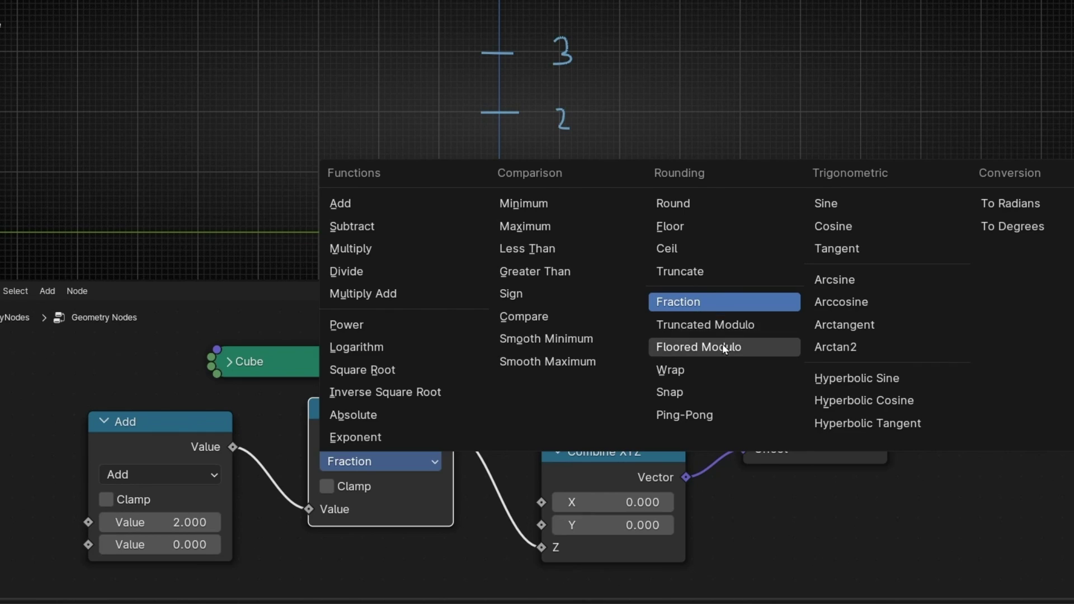
left_click(679, 336)
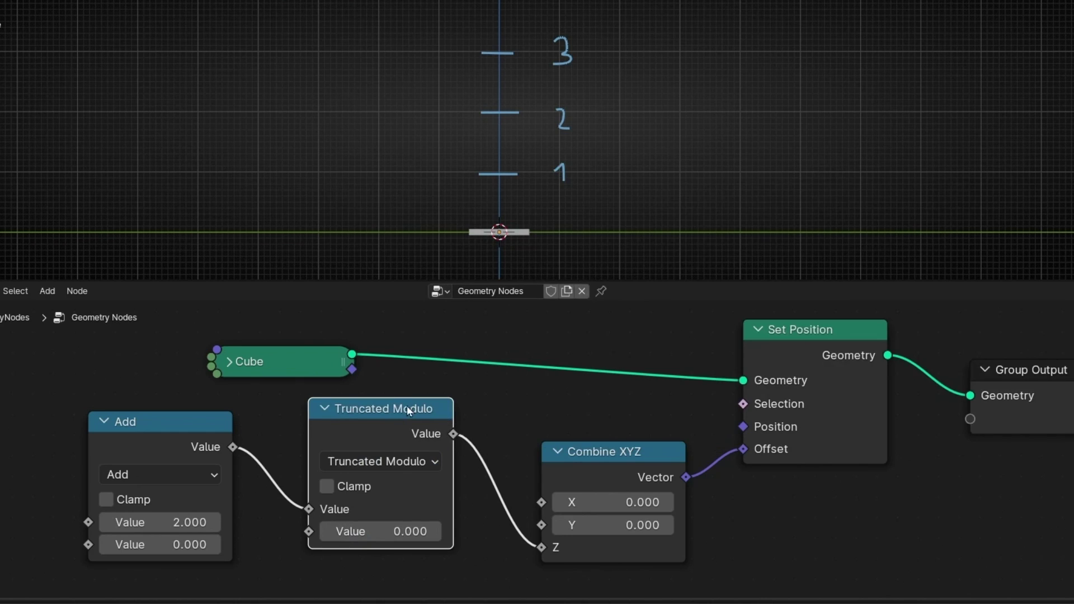
left_click(380, 537)
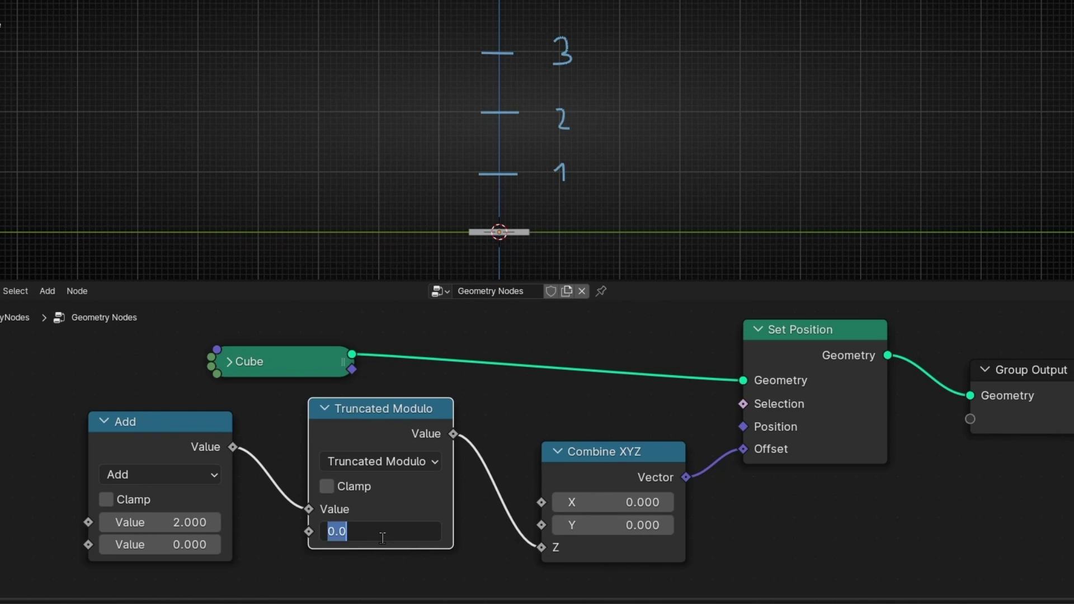
type("2")
key("Return")
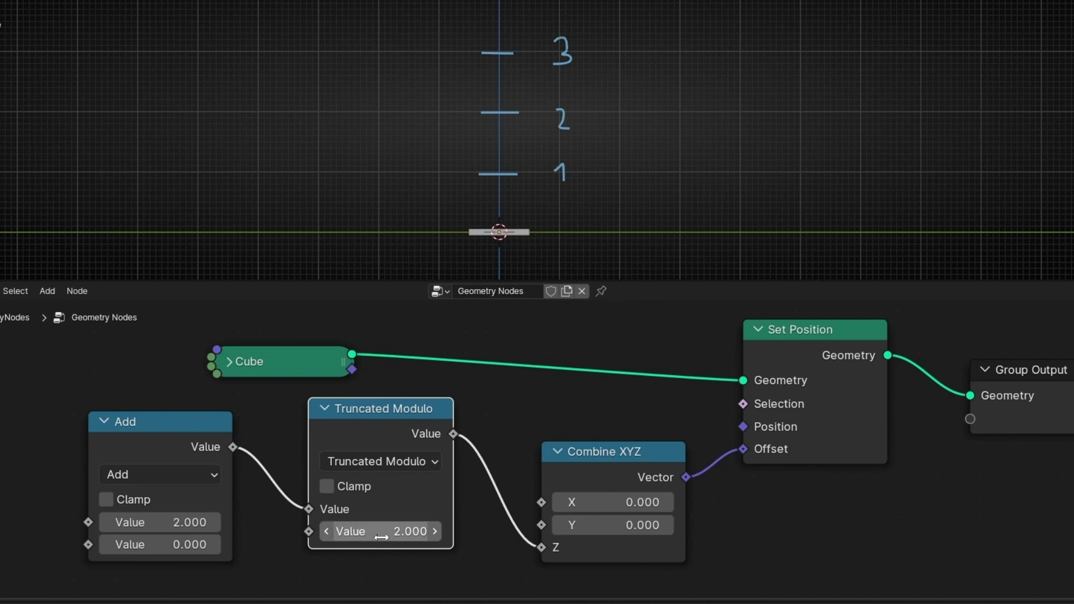
- Reset the Add node's first value to 0 and raise it in 0.1 increments to 1.0
left_click(174, 523)
type("0")
key("Return")
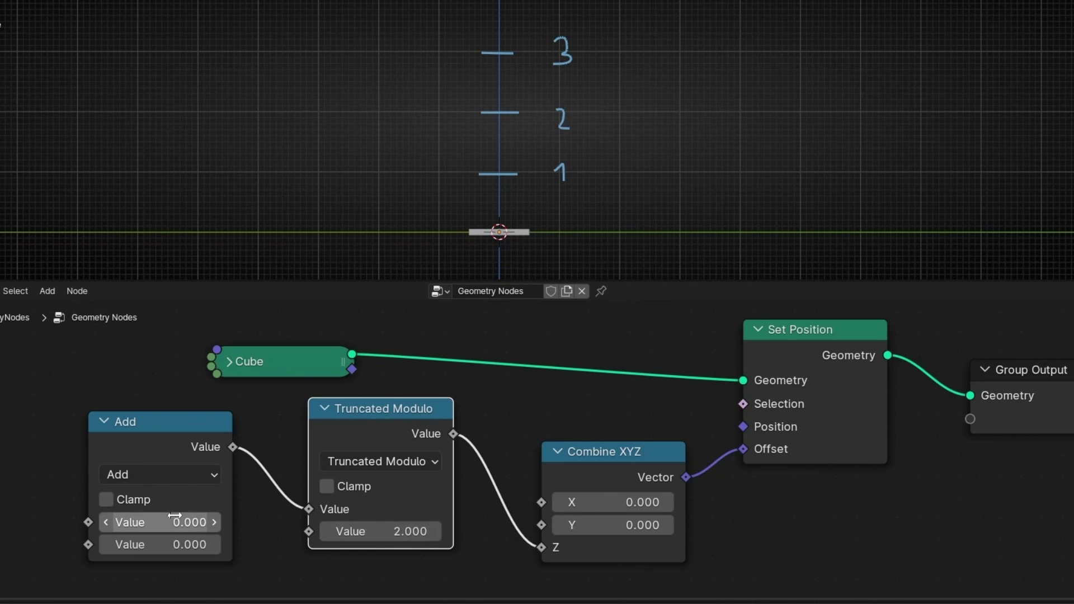
left_click(213, 522)
left_click(214, 521)
left_click(214, 521)
left_click(214, 521)
left_click(213, 521)
left_click(214, 522)
left_click(214, 522)
left_click(215, 522)
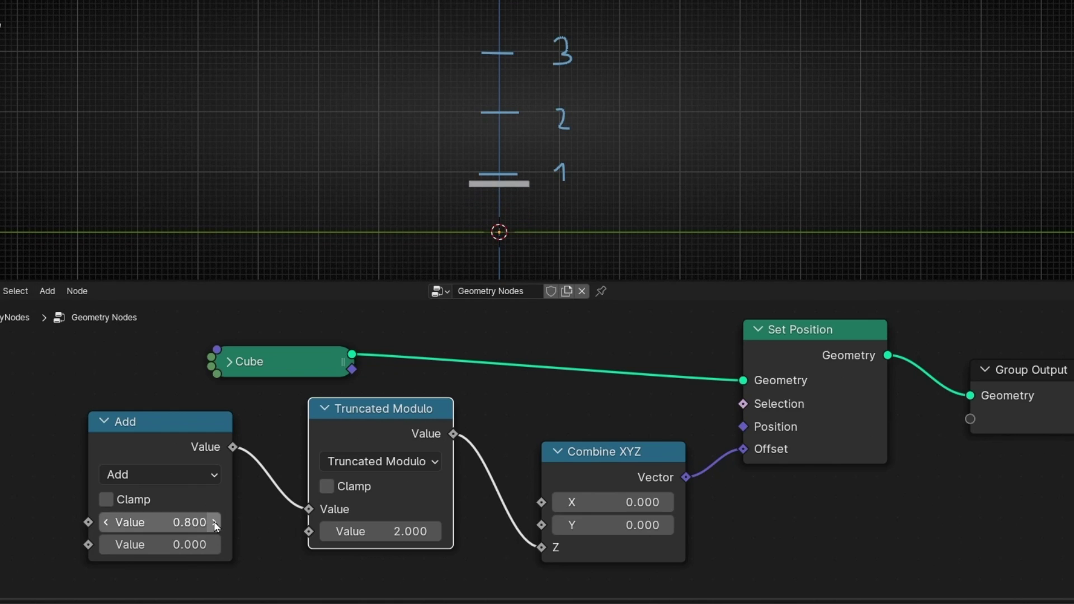
left_click(215, 522)
left_click(215, 522)
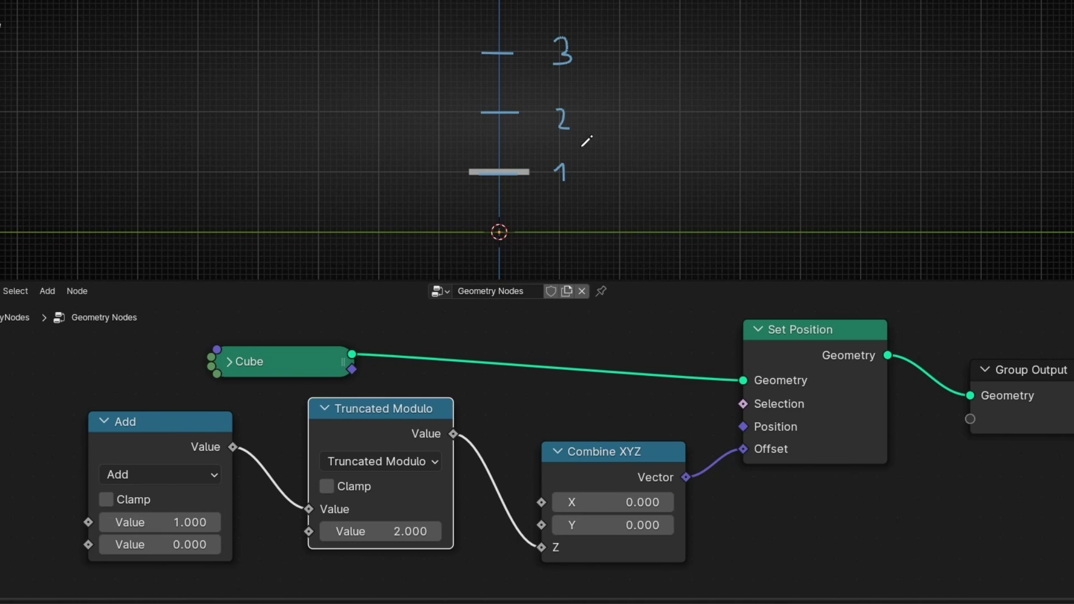
- Continue raising the Add node's first value in 0.1 increments to 2.0 to test the modulo limit
left_click(216, 524)
left_click(216, 524)
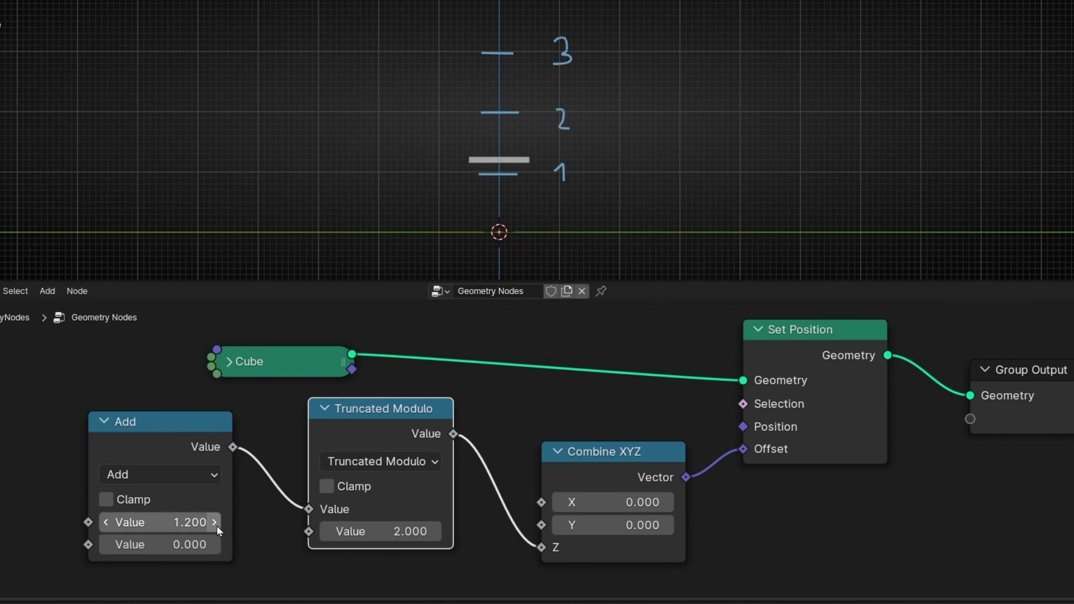
left_click(216, 524)
left_click(216, 524)
left_click(216, 524)
left_click(216, 525)
left_click(216, 525)
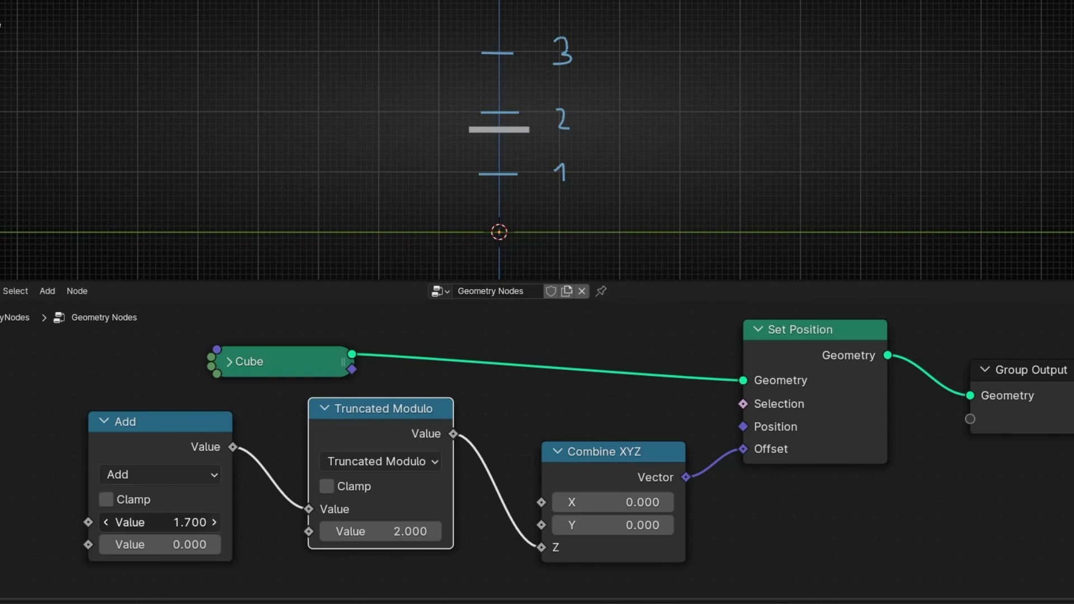
left_click(216, 525)
left_click(216, 525)
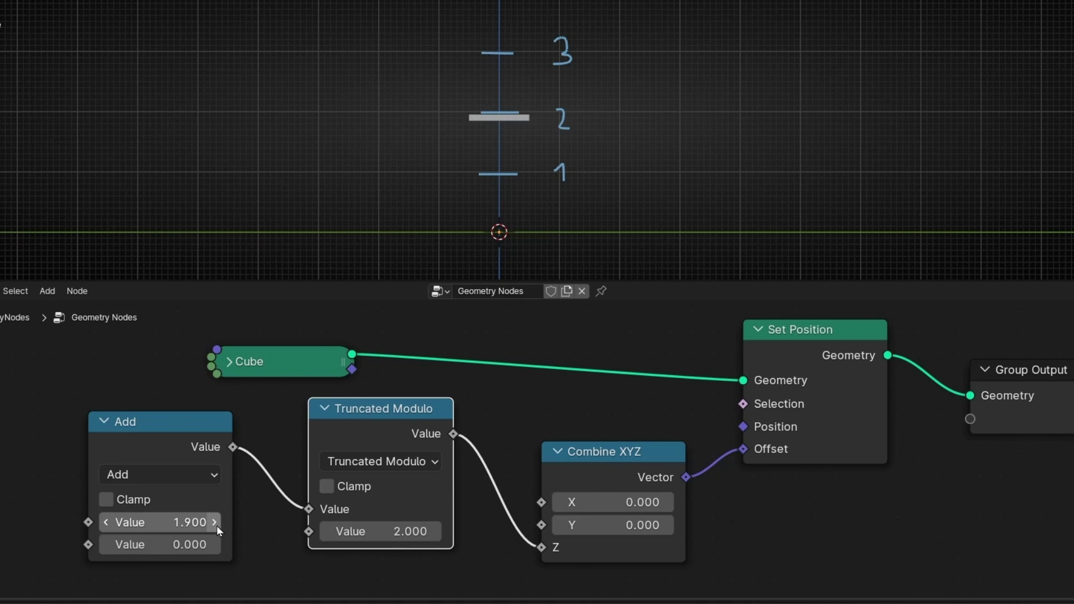
left_click(215, 523)
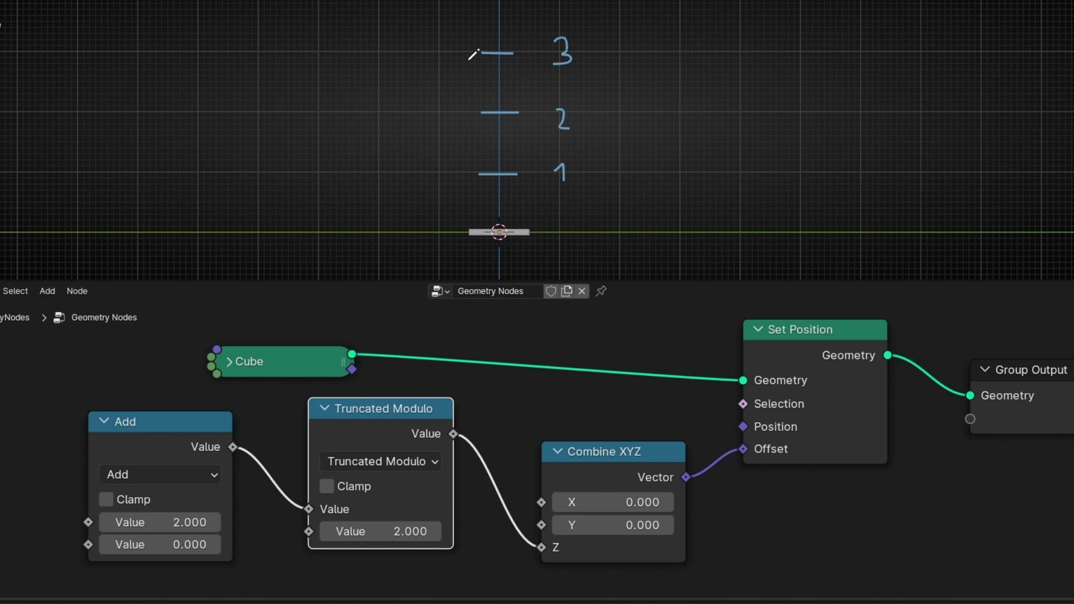
- Set the Truncated Modulo node's second value to 3
double_click(404, 532)
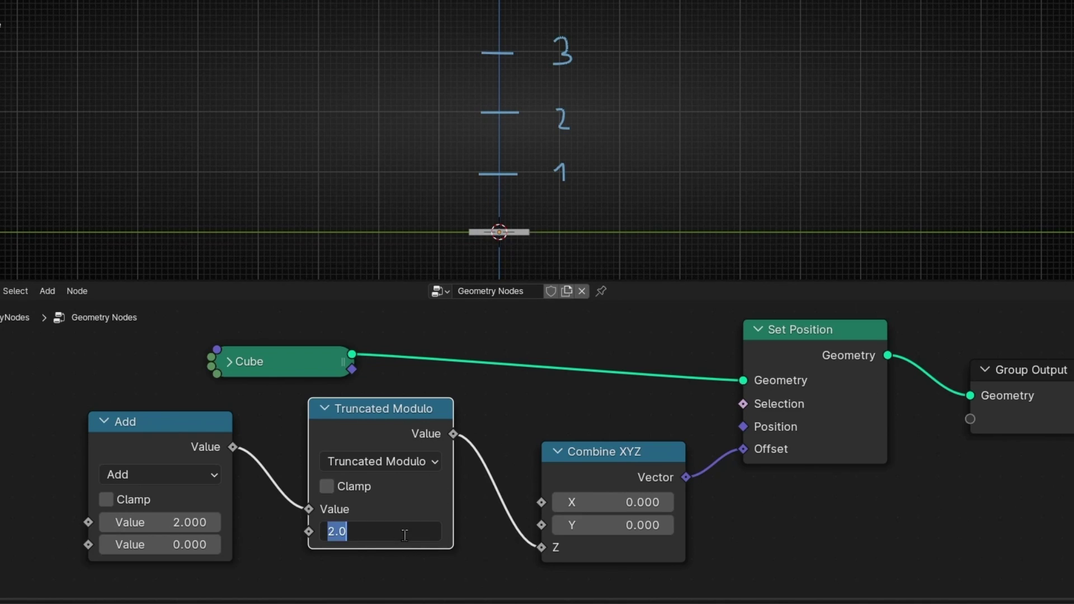
type("3")
key("Return")
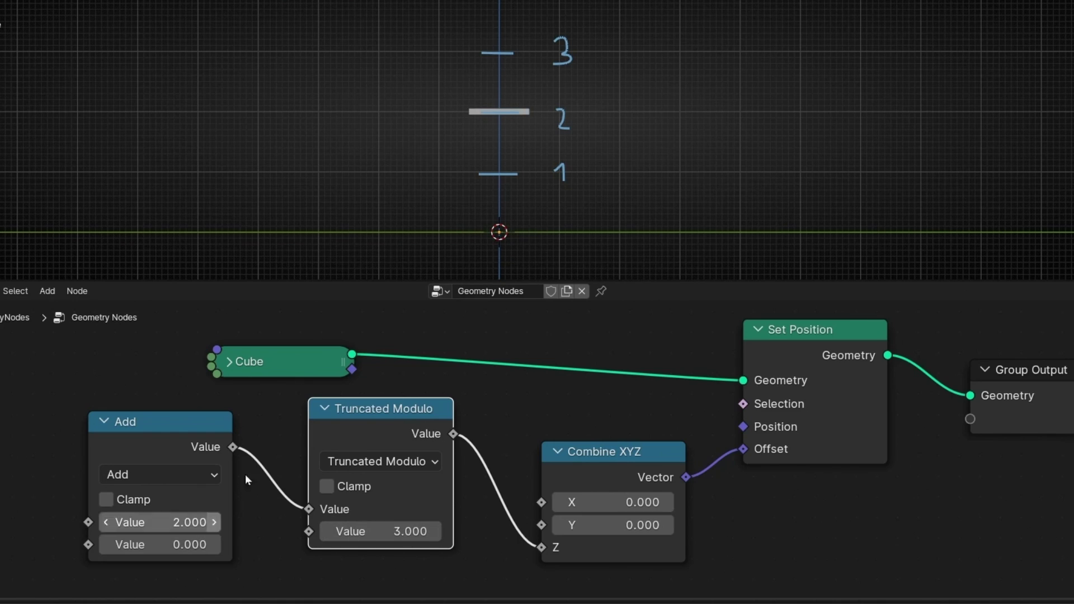
- Raise the Add node's first value in 0.1 increments to 3.1, and sweep it up to 17.4
left_click(215, 523)
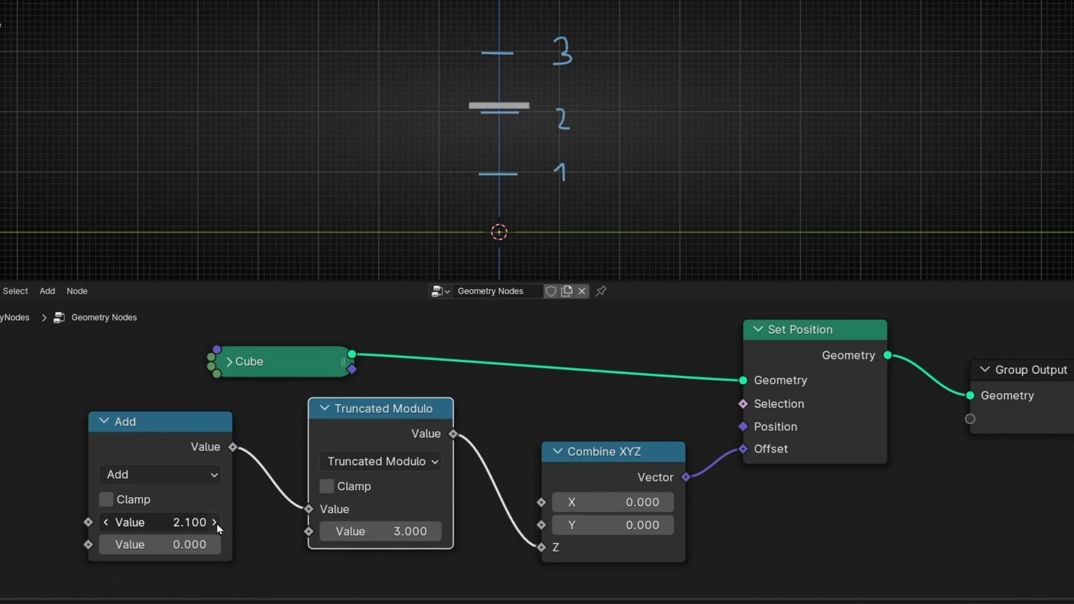
left_click(215, 523)
left_click(215, 522)
left_click(213, 522)
left_click(214, 523)
left_click(214, 523)
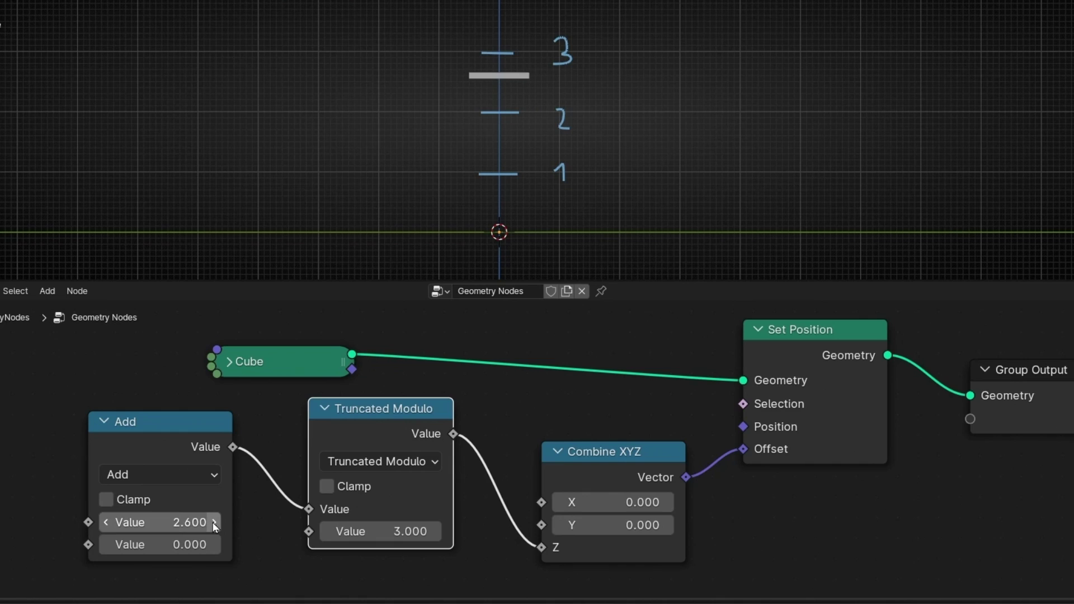
left_click(213, 522)
left_click(214, 523)
left_click(213, 523)
left_click(214, 522)
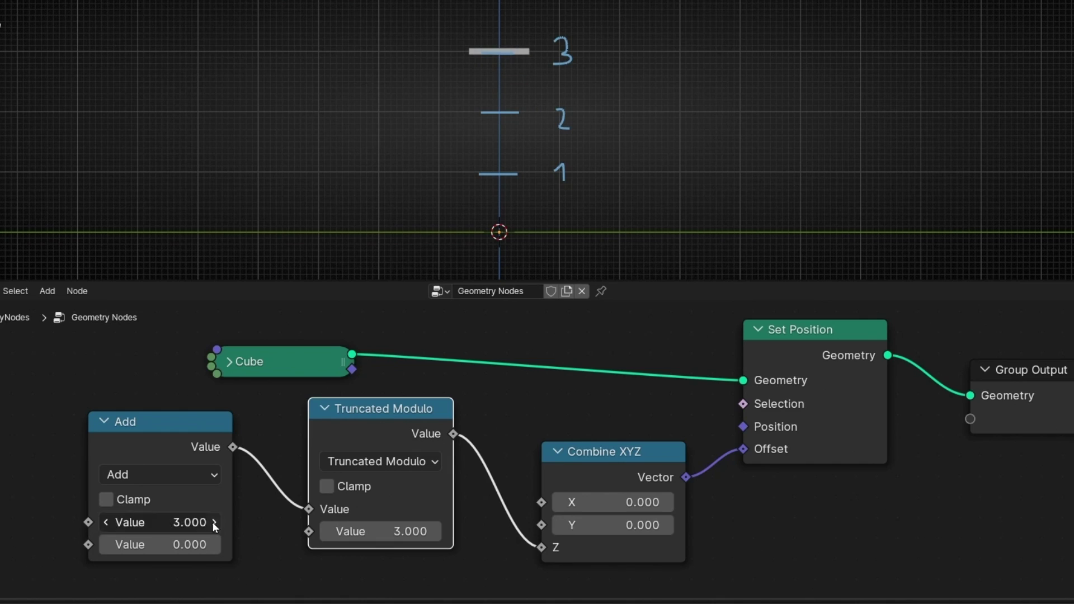
left_click(214, 523)
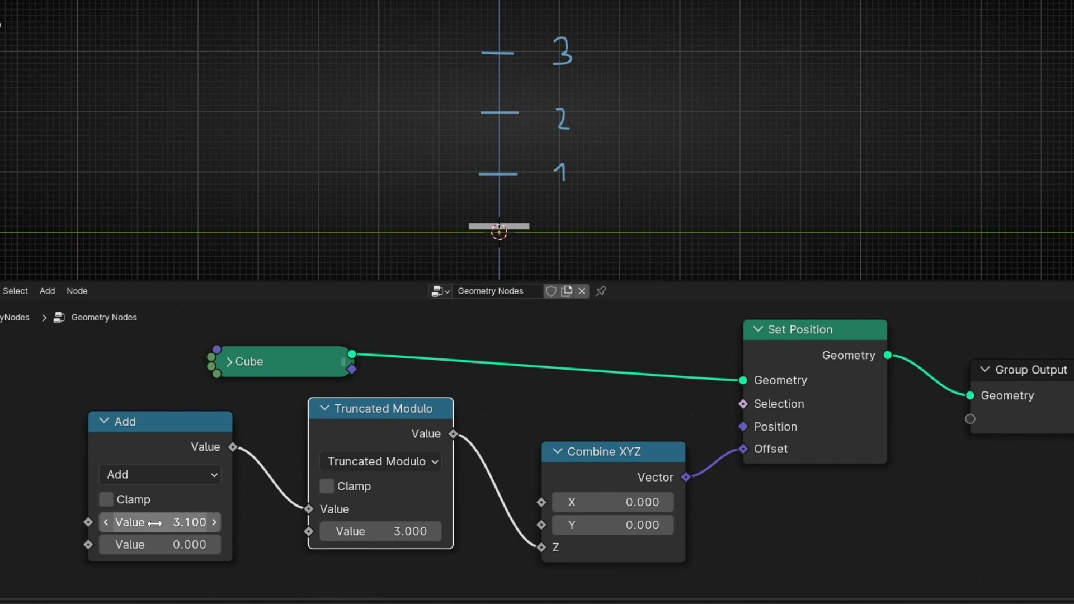
left_click_drag(147, 522, 1, 492)
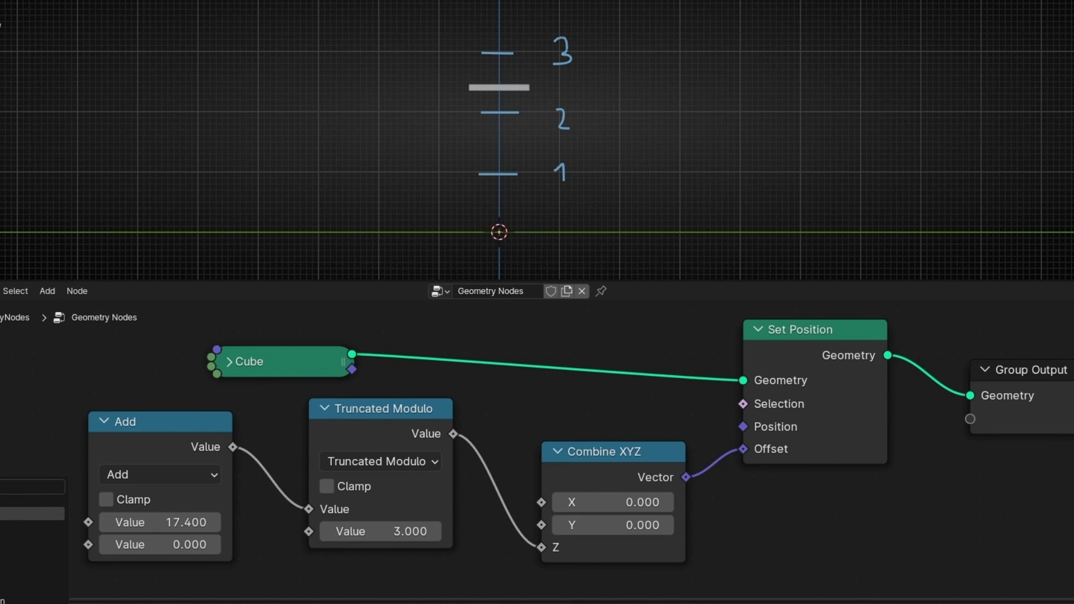
- Add a Scene Time node with Seconds feeding the Add node's first value, and play the animation briefly before stopping it
type("second")
key("Return")
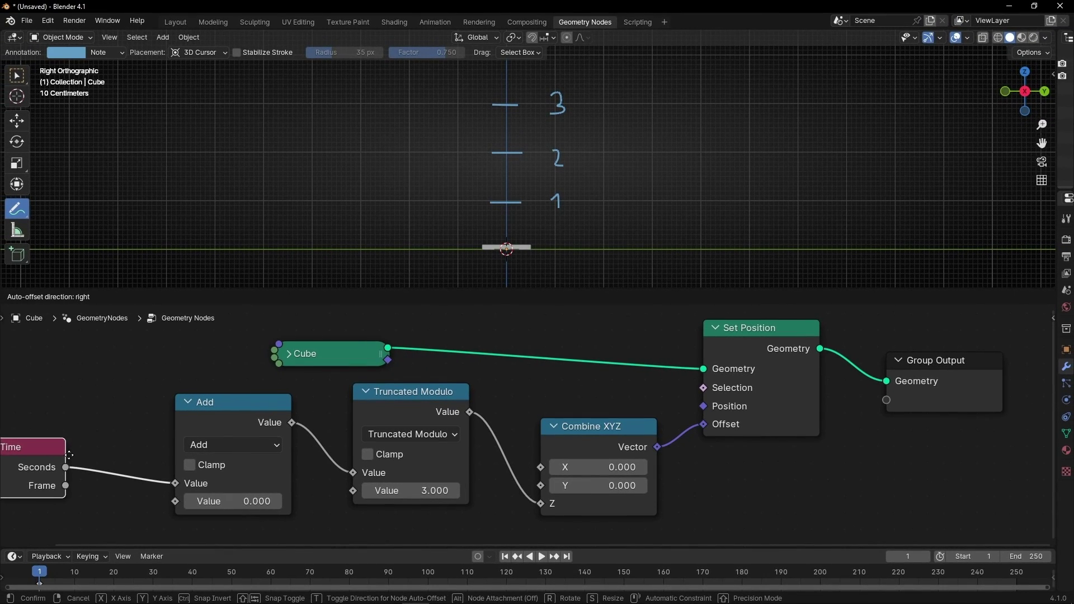
left_click(148, 456)
key("space")
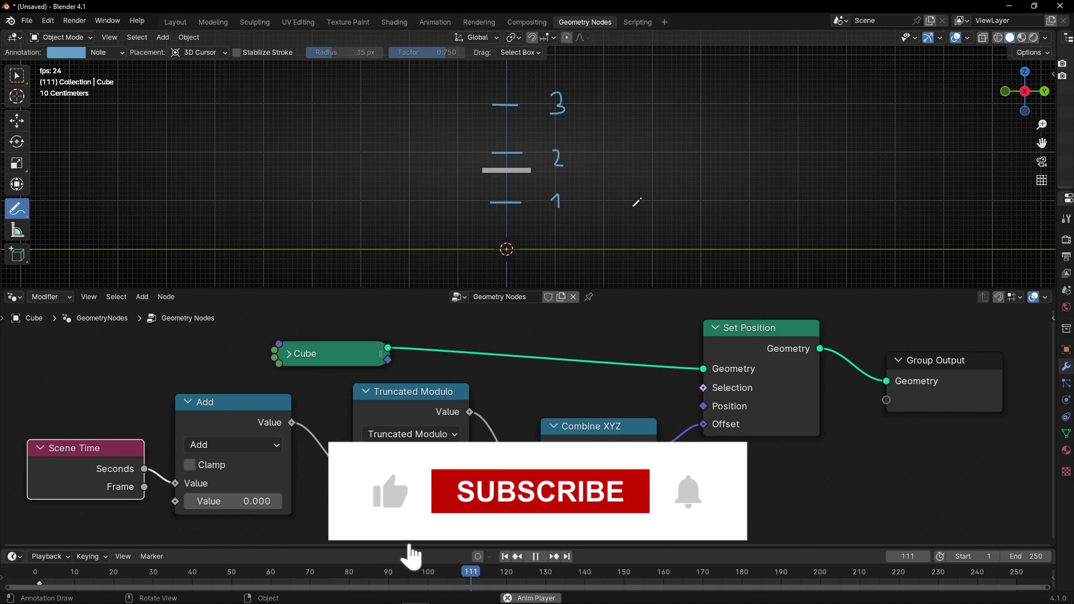
key("space")
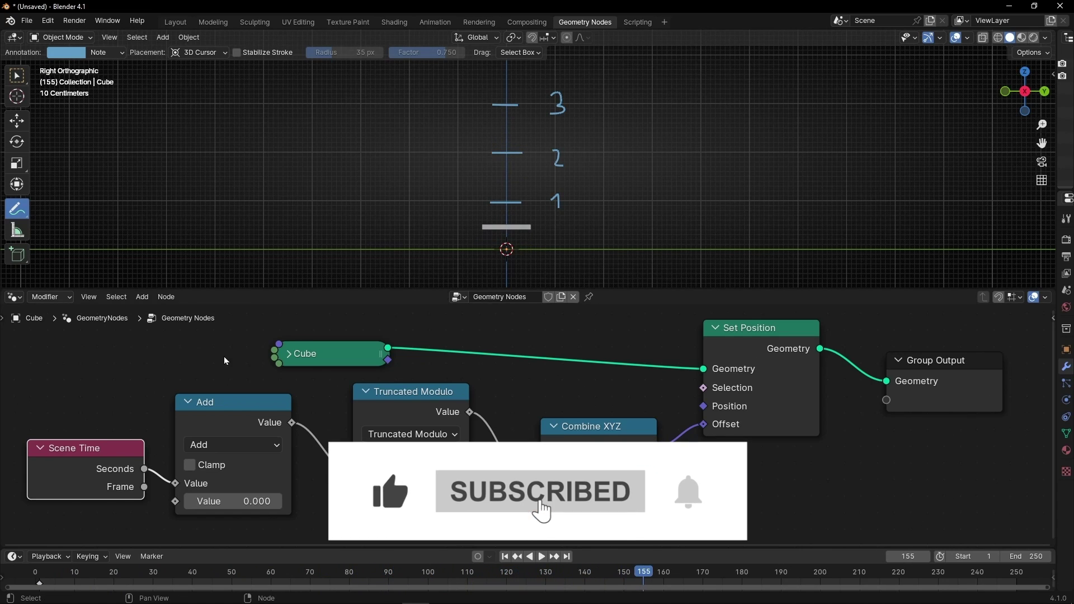
- Delete the Scene Time node and change the Truncated Modulo node's operation to Floored Modulo
key("x")
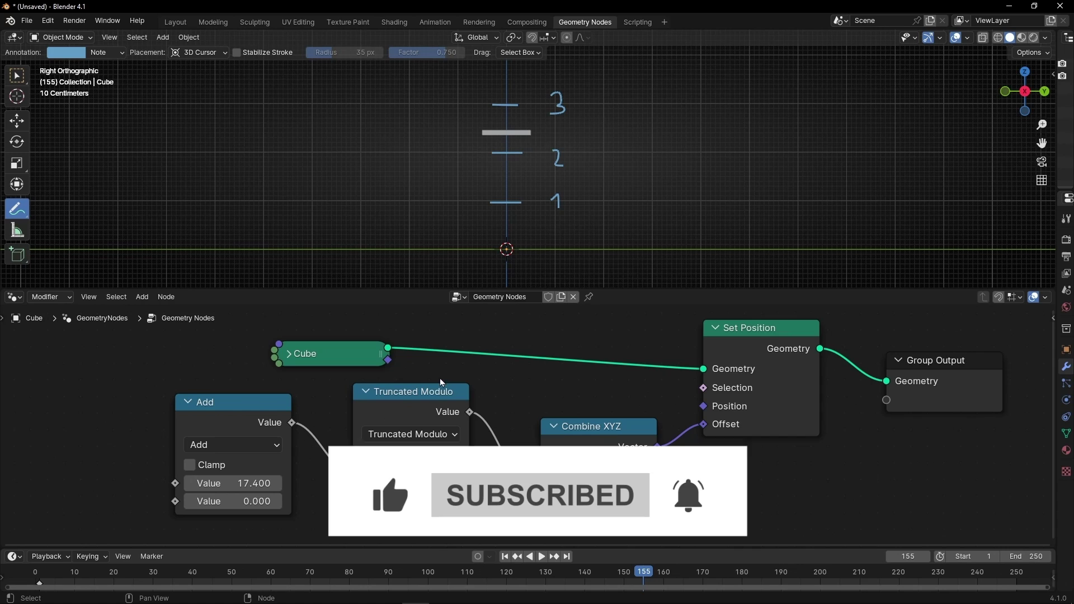
left_click(442, 434)
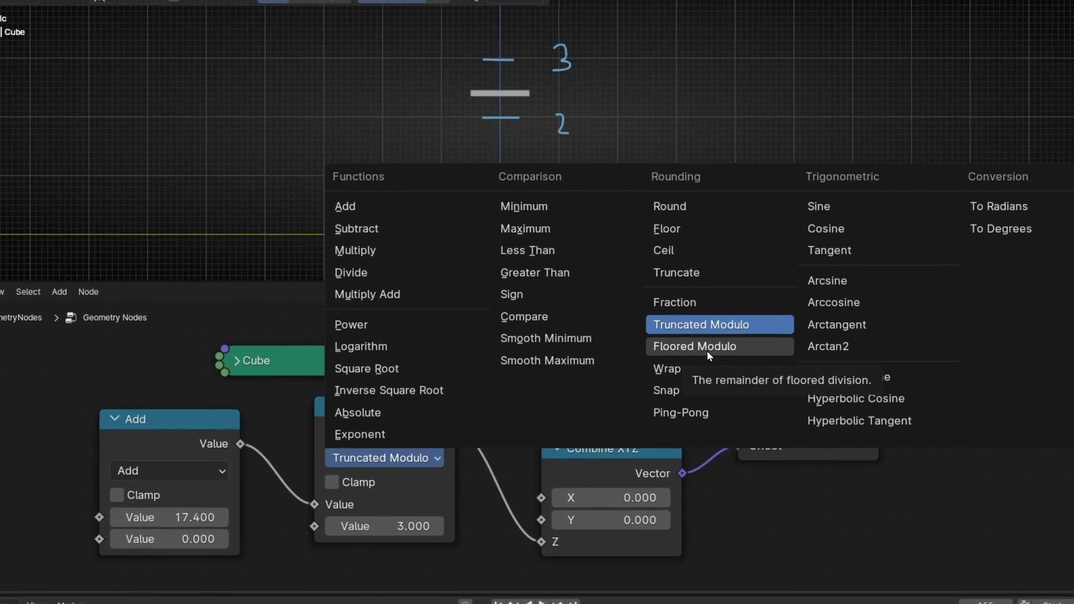
left_click(711, 348)
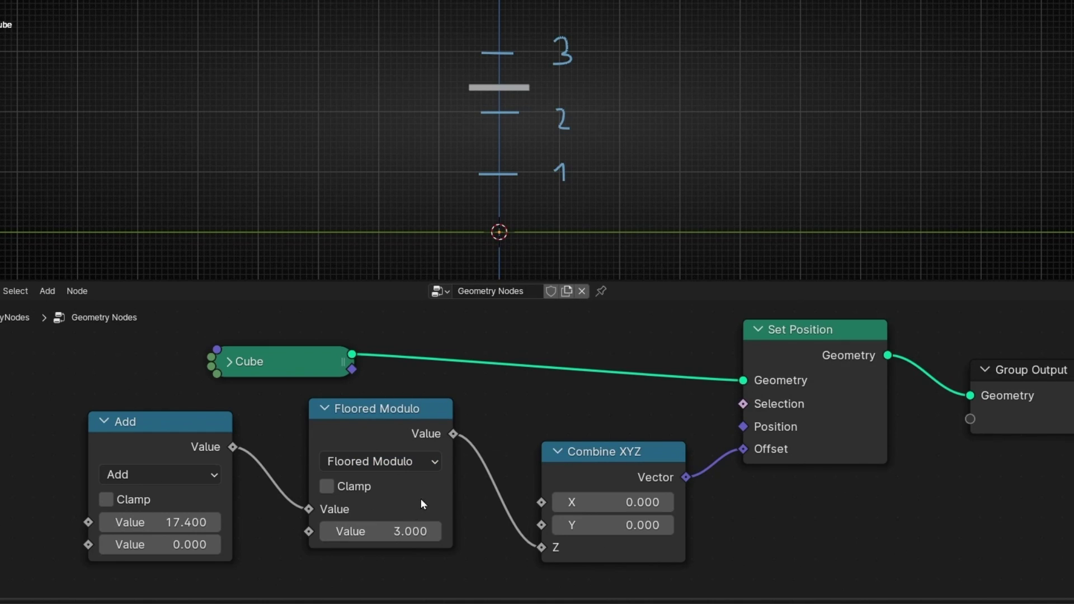
- Sweep the Add node's first value up to 43.4, and change the Floored Modulo node back to Truncated Modulo
mouse_move(162, 522)
left_mouse_down()
mouse_move(291, 522)
mouse_move(172, 512)
left_mouse_up()
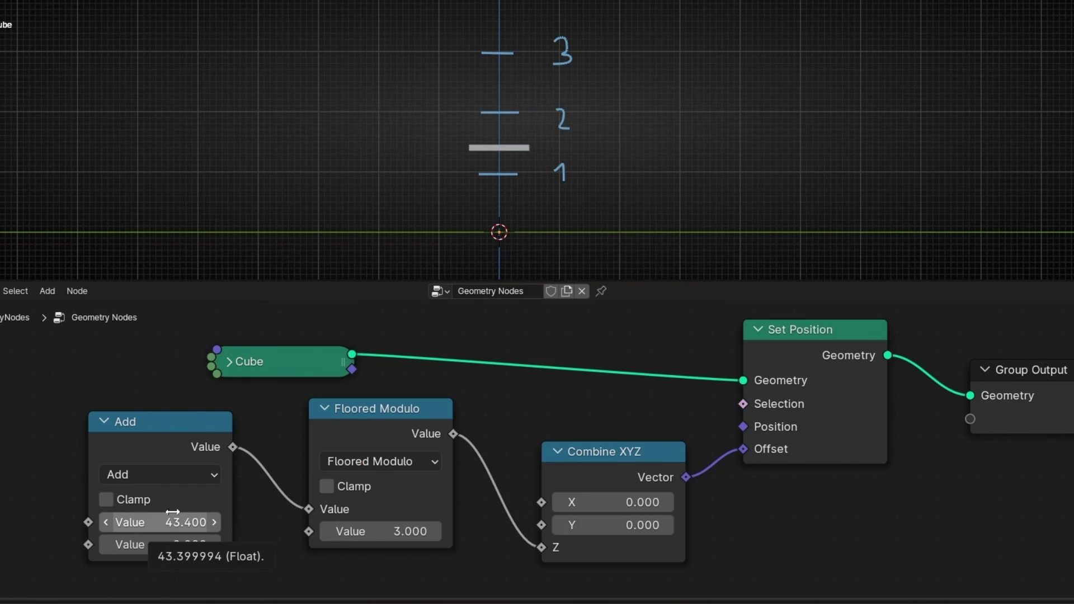
left_click(361, 460)
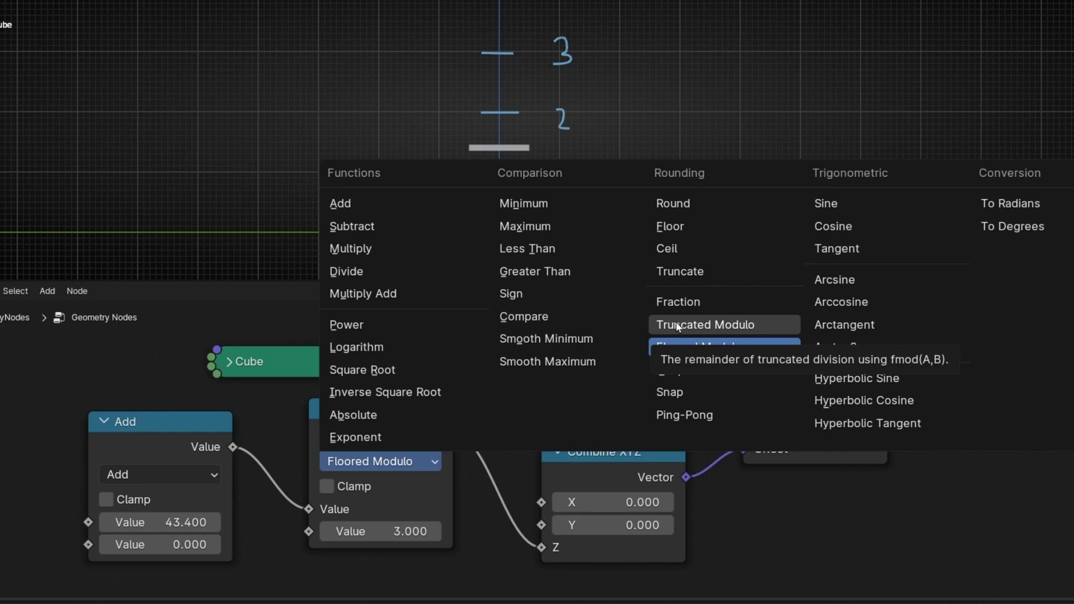
key("Escape")
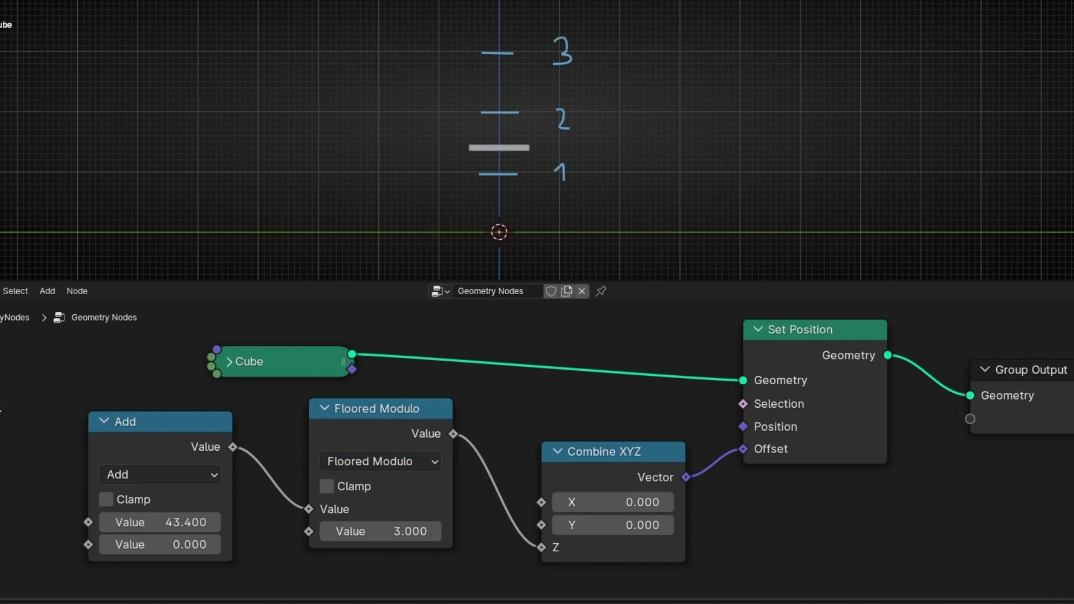
left_click(367, 460)
left_click(727, 326)
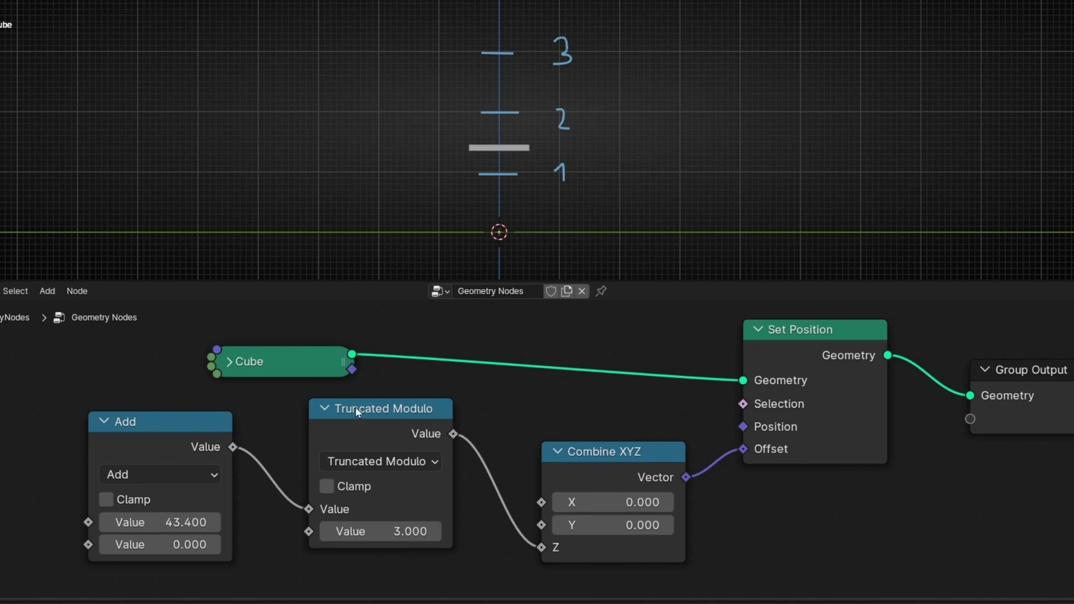
- Reset the Add node's first value to 0 and set the Truncated Modulo node's second value to -3
left_click(179, 513)
type("0")
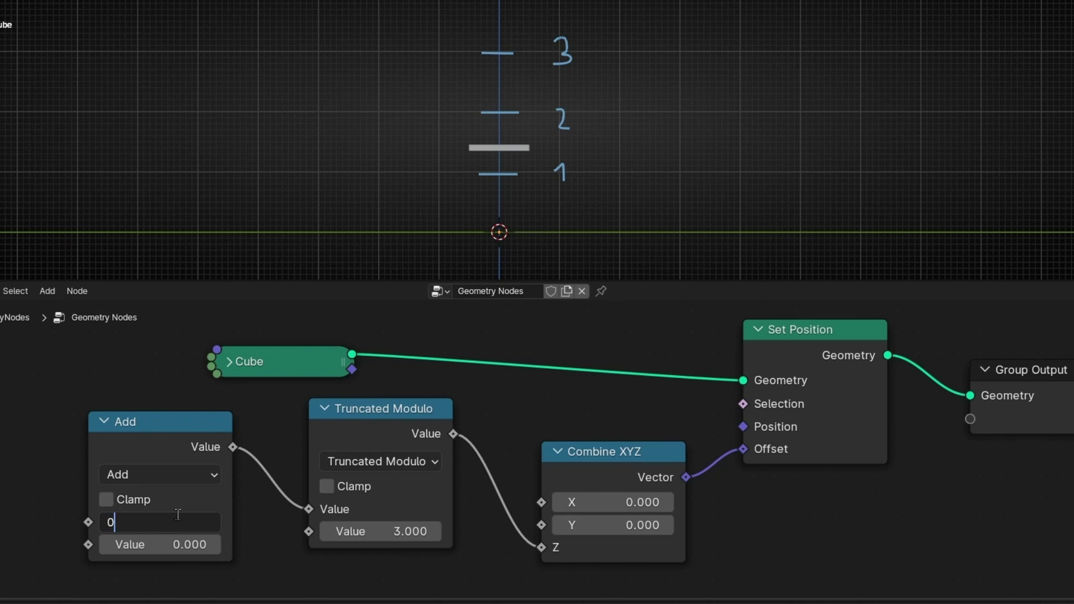
key("Return")
scroll(499, 216, "down", 3)
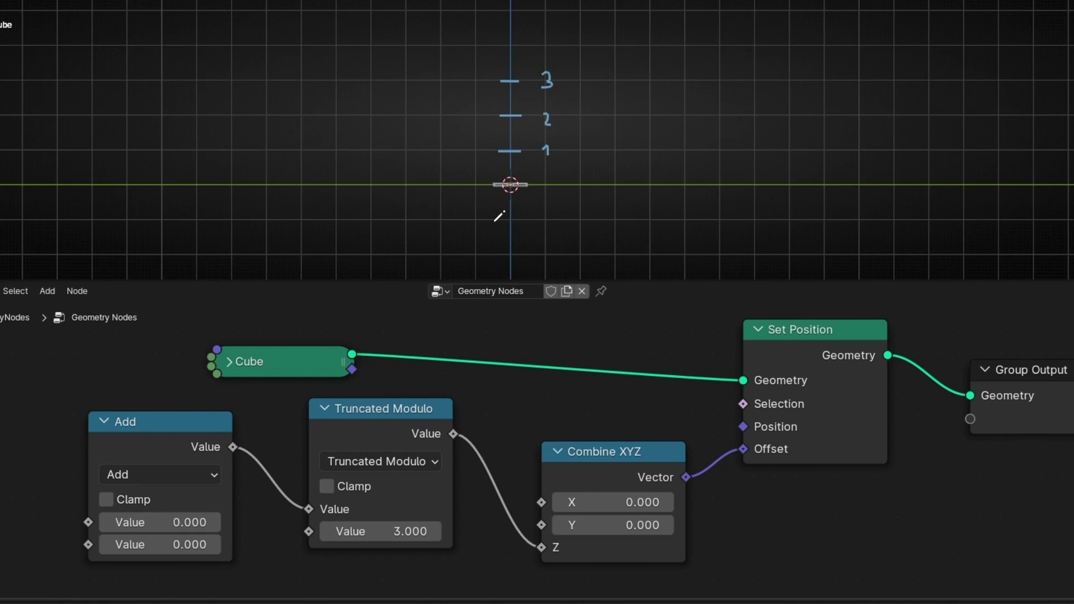
middle_click_drag(545, 228, 531, 154, "shift")
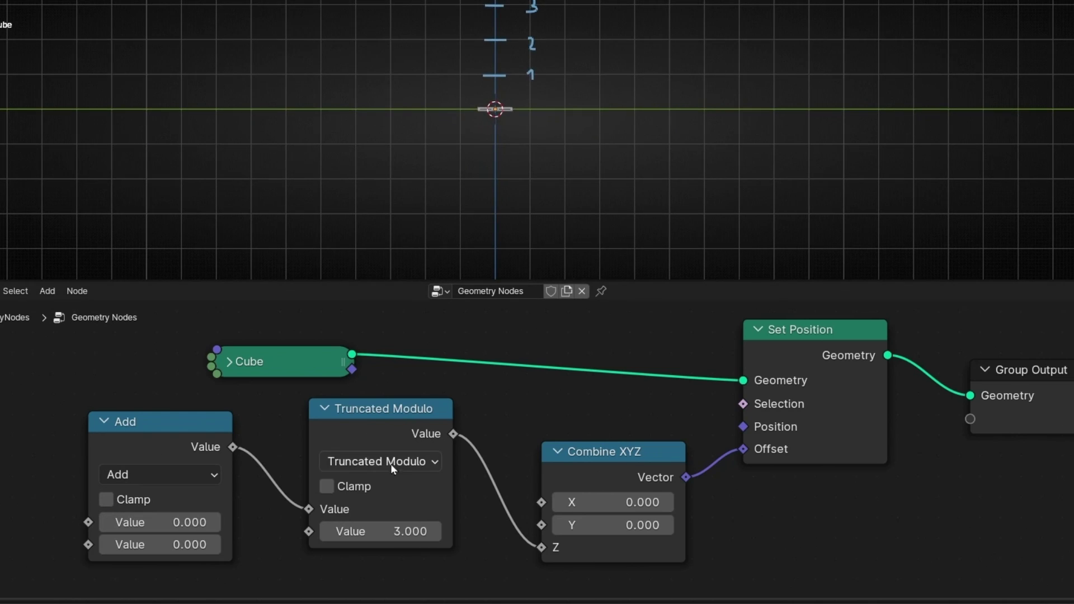
left_click(387, 523)
type("-3")
key("Return")
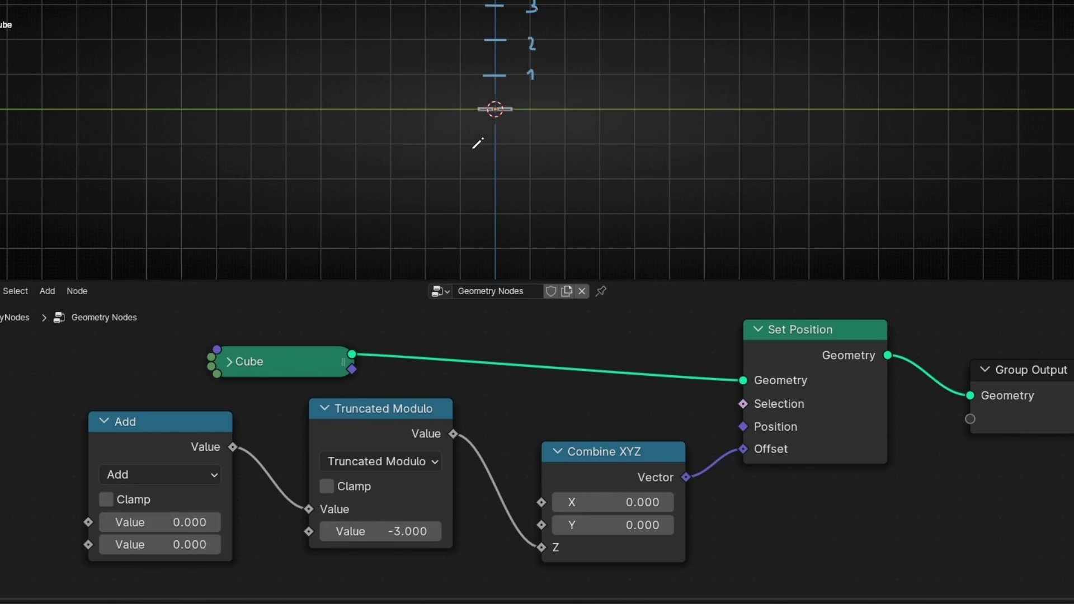
middle_click_drag(471, 136, 455, 199, "shift")
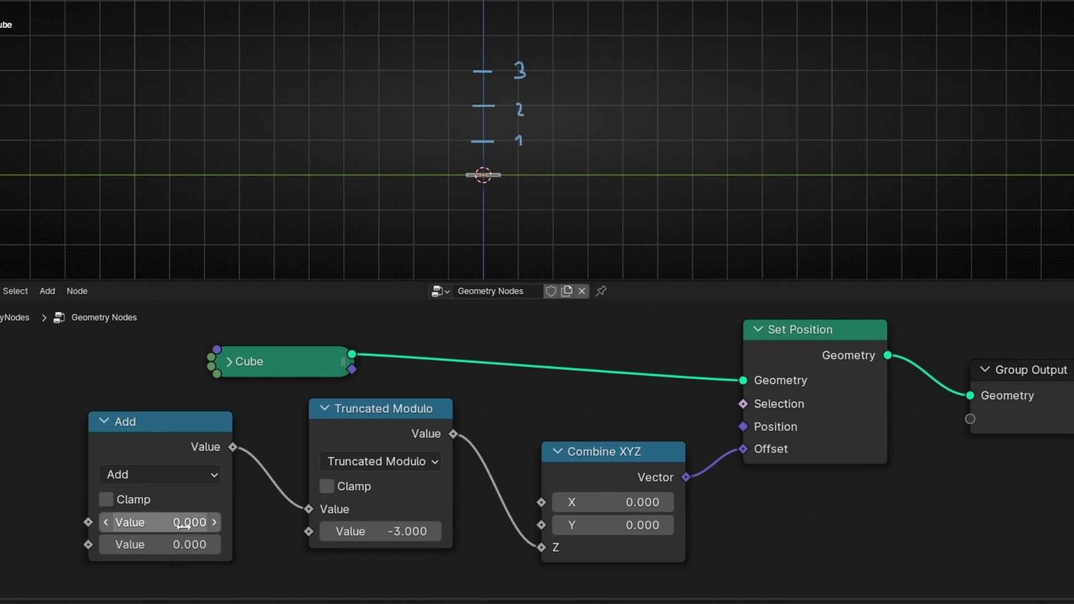
- Raise the Add node's first value in 0.1 increments to 3.1 to test the negative modulo limit
left_click(211, 525)
triple_click(211, 525)
triple_click(211, 525)
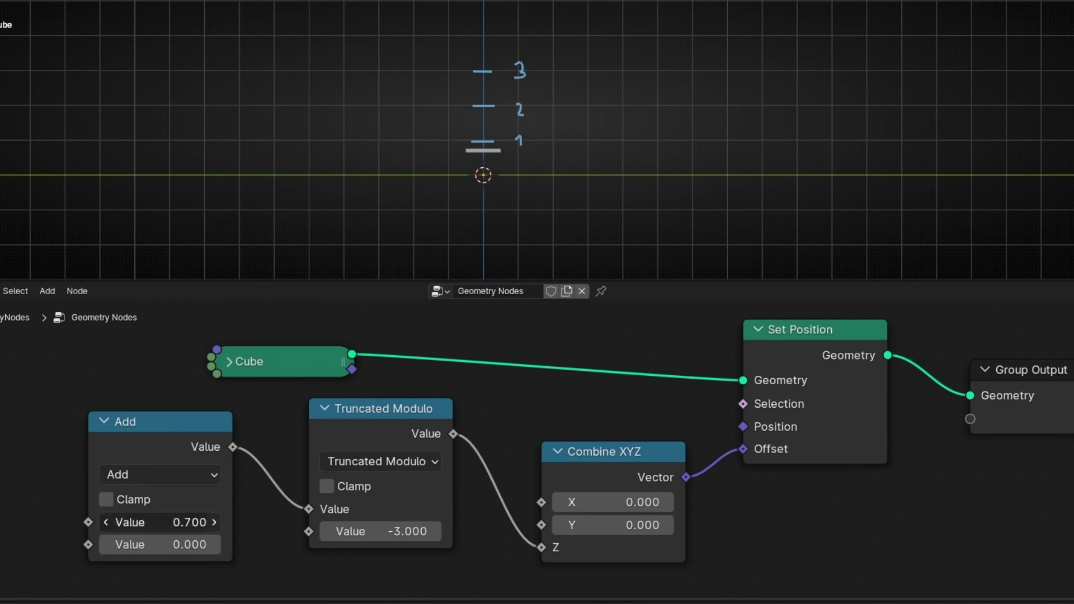
triple_click(211, 524)
left_click(211, 525)
left_click(213, 522)
left_click(214, 523)
left_click(213, 523)
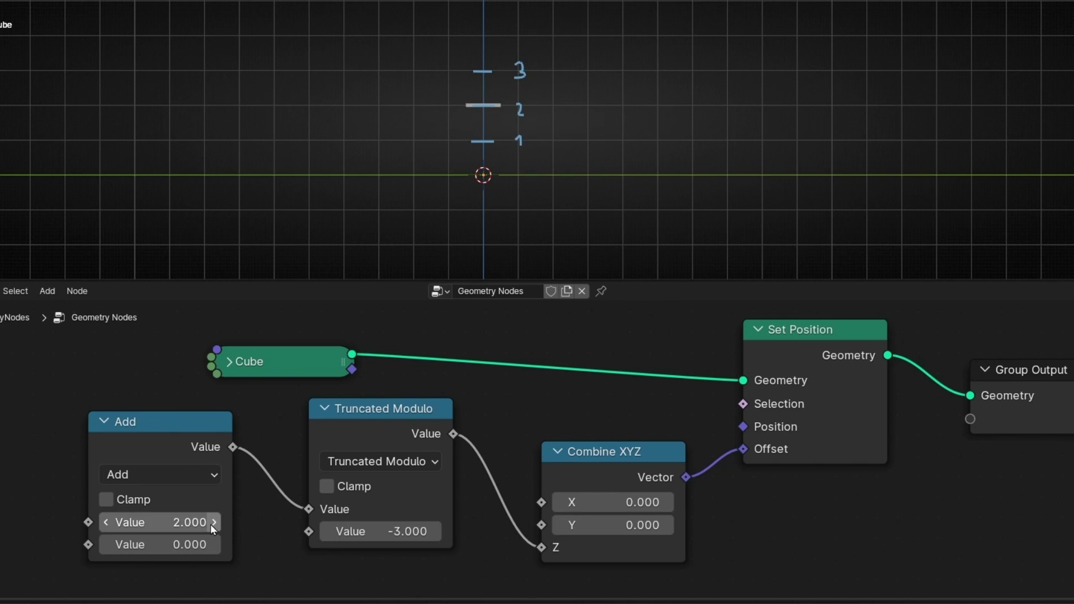
left_click(214, 522)
left_click(212, 524)
left_click(212, 524)
left_click(211, 523)
left_click(213, 523)
left_click(213, 522)
left_click(212, 522)
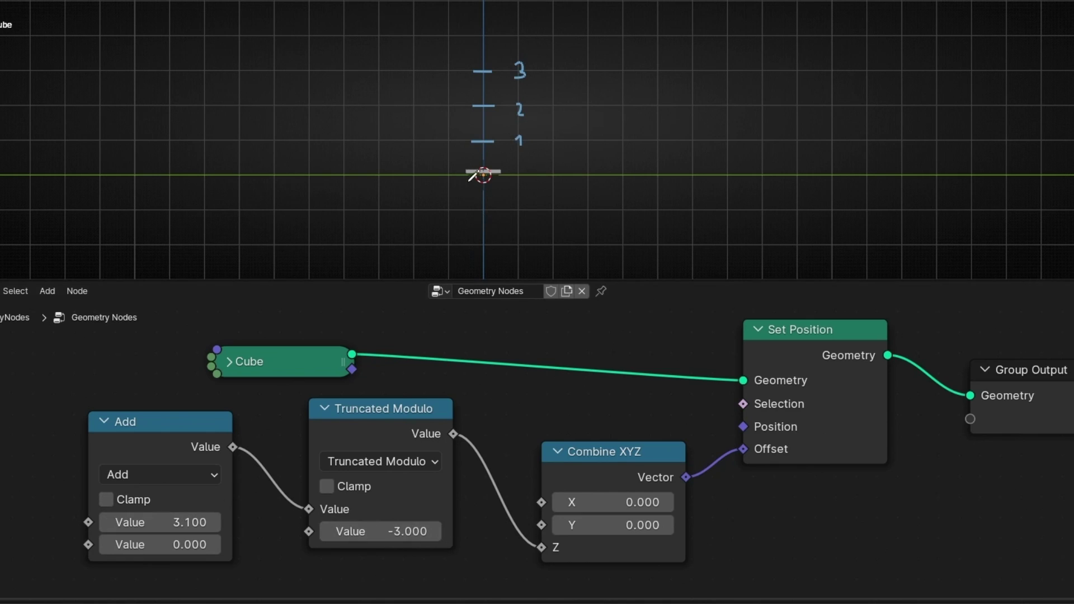
- Reset the Add node's first value to 0, and lower it in 0.1 increments to -3.1
left_click(199, 518)
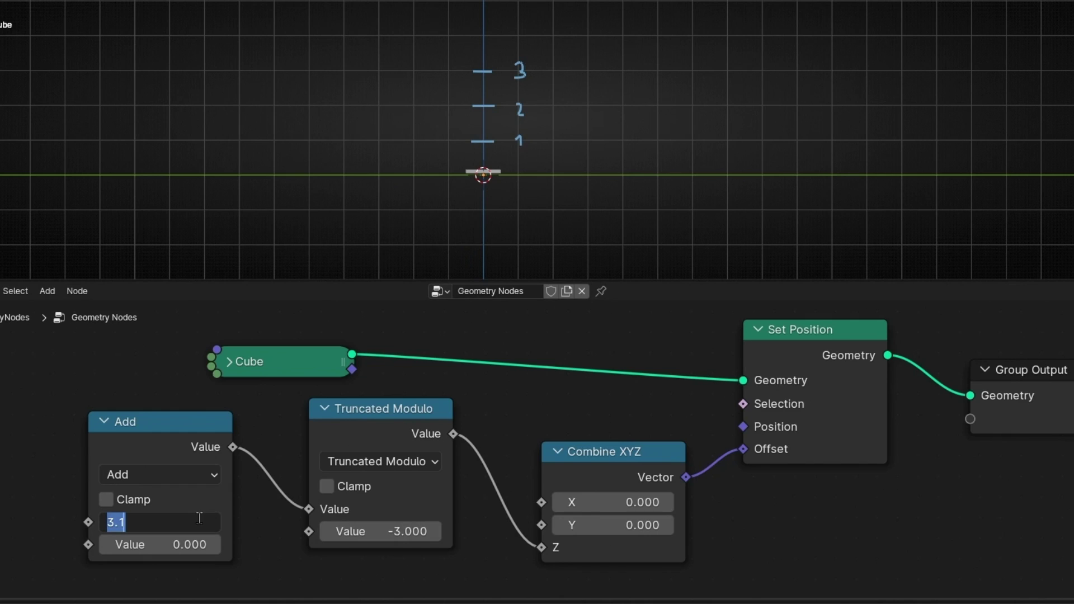
key("Return")
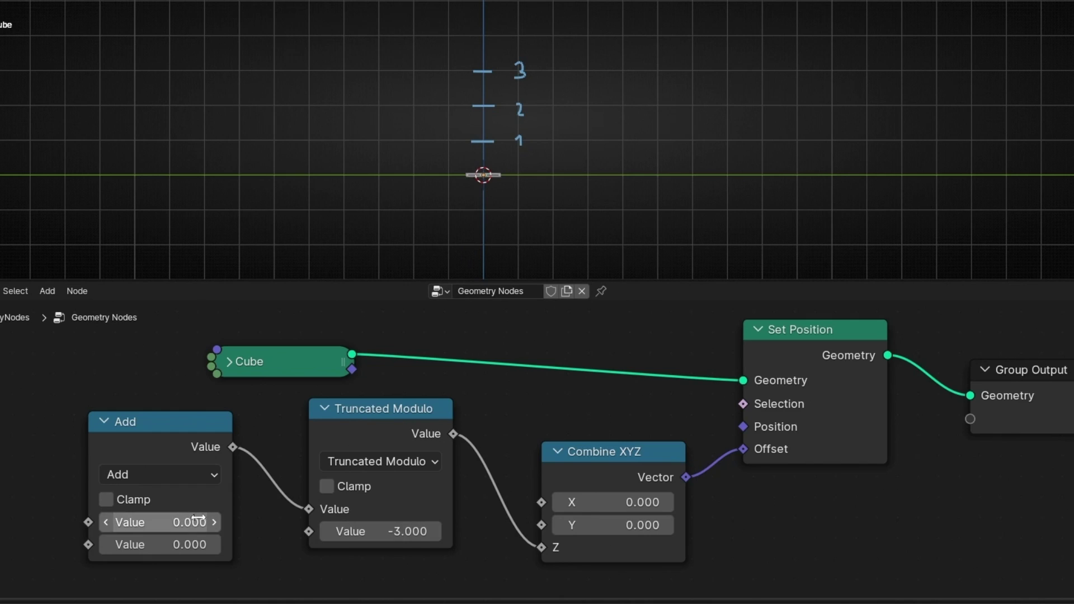
left_click(102, 525)
left_click(103, 524)
left_click(102, 524)
left_click(102, 524)
left_click(101, 525)
left_click(102, 524)
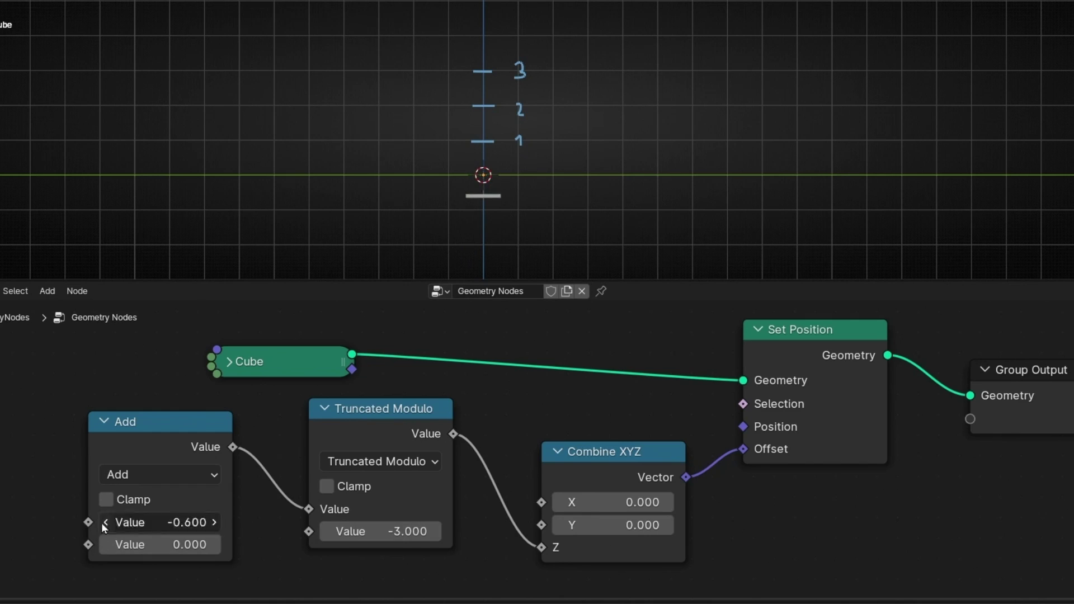
left_click(103, 525)
left_click(102, 525)
left_click(102, 525)
left_click(103, 525)
left_click(102, 525)
left_click(102, 526)
left_click(102, 526)
left_click(103, 525)
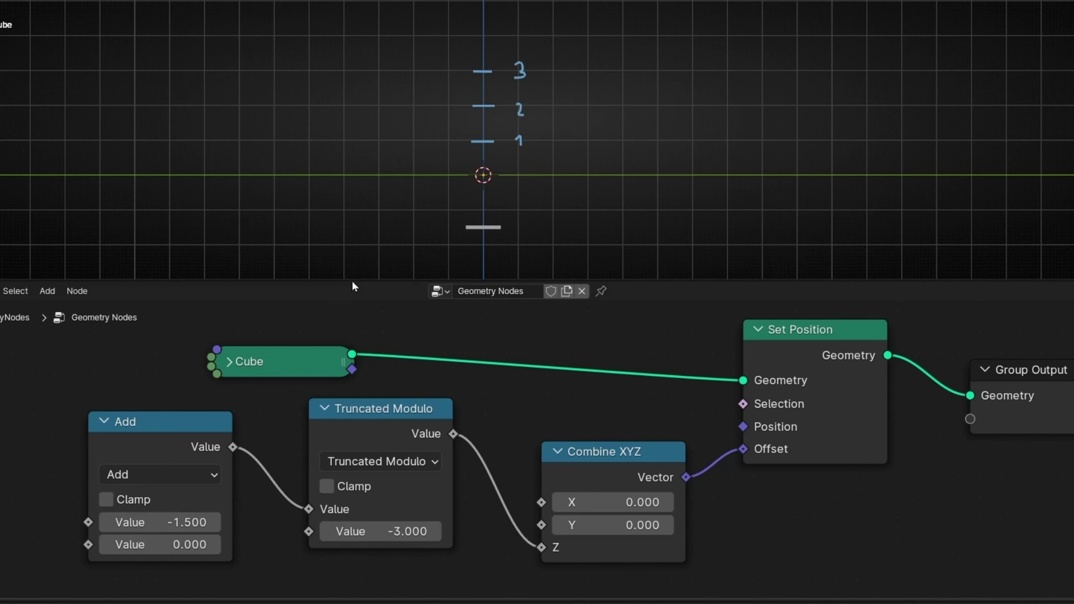
scroll(433, 233, "down", 4, "shift")
left_click_drag(179, 523, 106, 522)
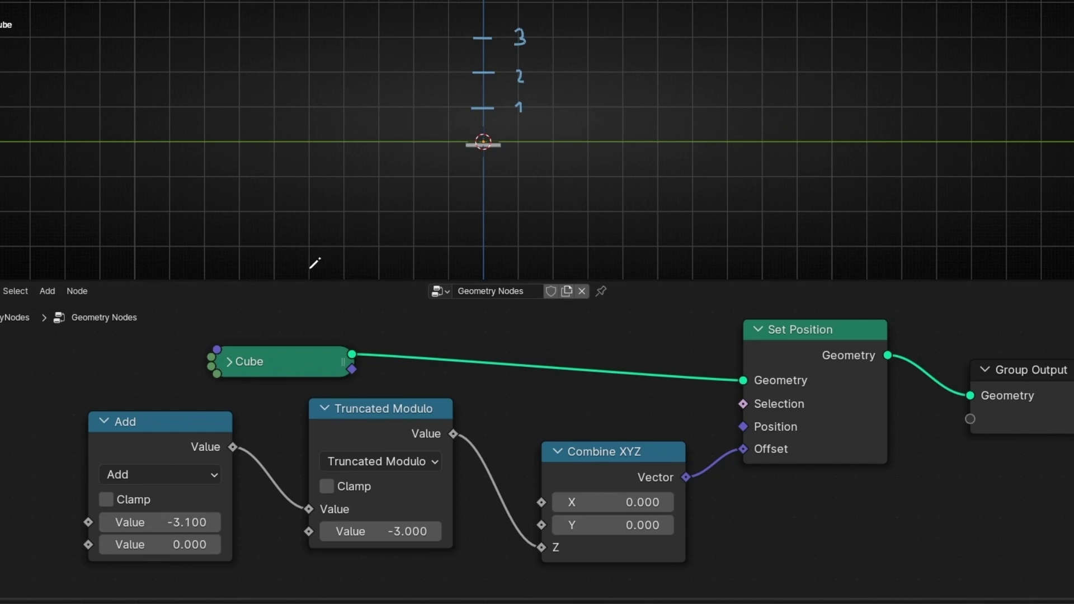
- Change the Truncated Modulo node to Floored Modulo and set the Add node's first value to 0
left_click(394, 462)
left_click(690, 351)
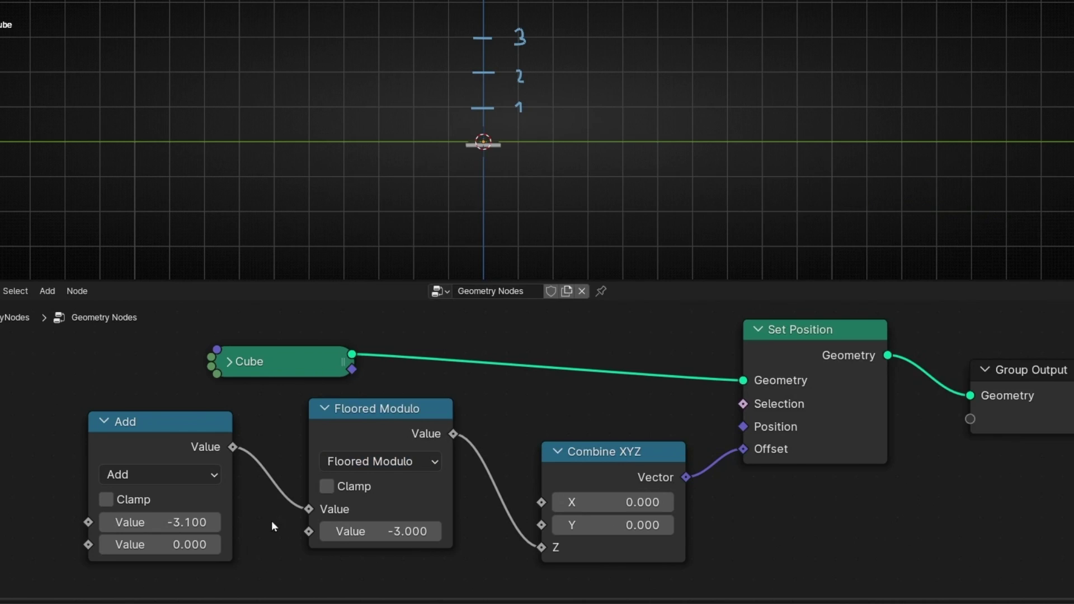
left_click(168, 522)
type("0")
key("Return")
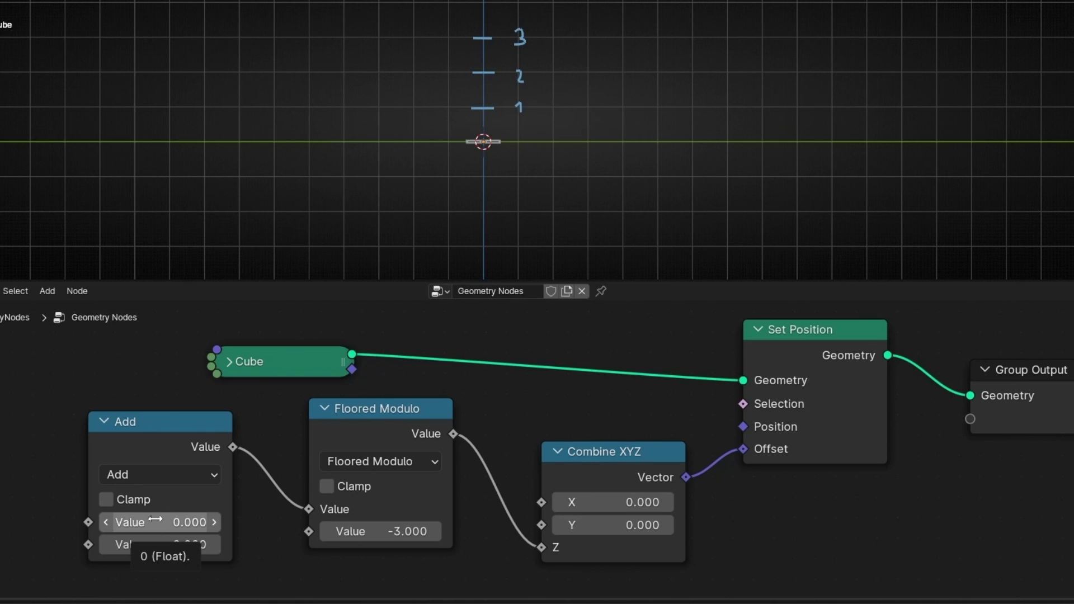
- Raise the Add node's first value in 0.1 increments, sweep it upward, and sweep it back down to -4.8
left_click(215, 522)
left_click(215, 522)
left_click(215, 522)
left_click(214, 522)
left_click(215, 522)
left_click(217, 522)
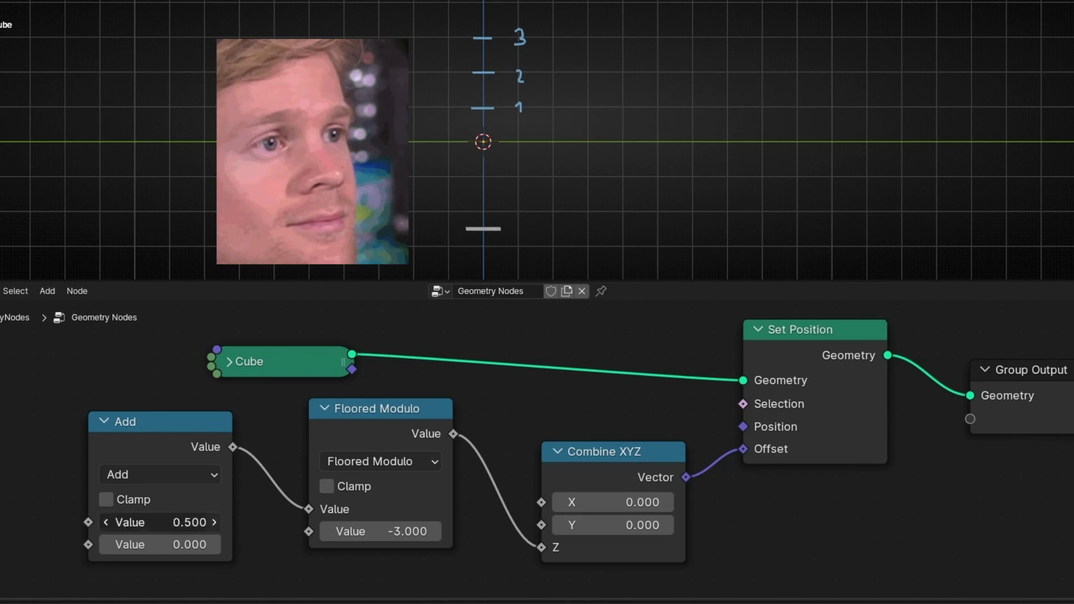
left_click(217, 522)
left_click(217, 522)
left_click(217, 522)
left_click(218, 521)
left_click(217, 522)
left_click(218, 522)
left_click(218, 522)
left_click_drag(217, 523, 324, 522)
left_click_drag(179, 522, 86, 522)
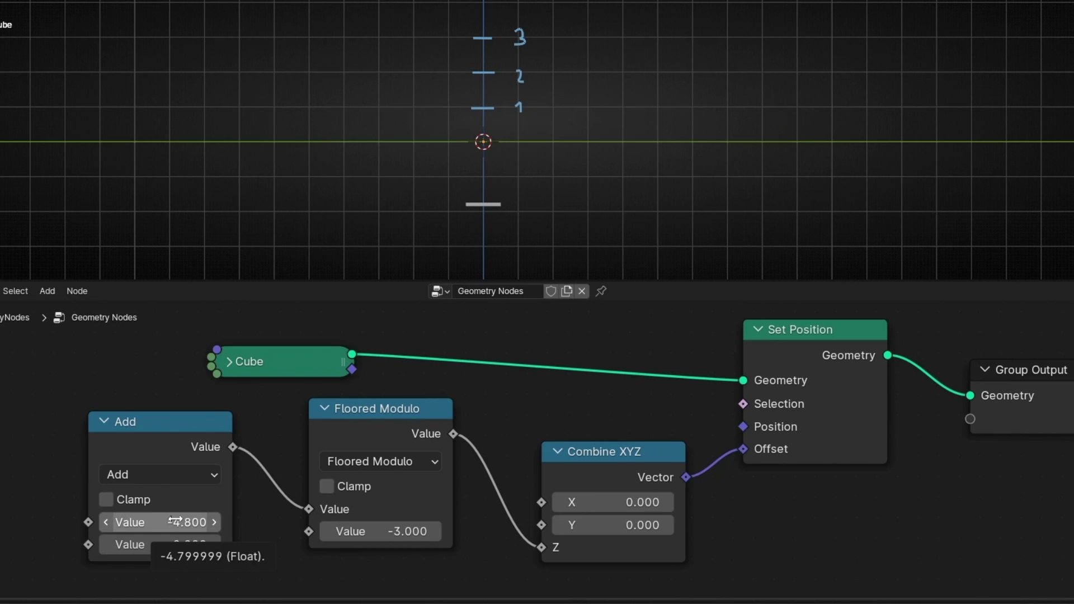
- Switch the Floored Modulo node to Truncated Modulo and reset the Add node's first value to 0
left_click(370, 462)
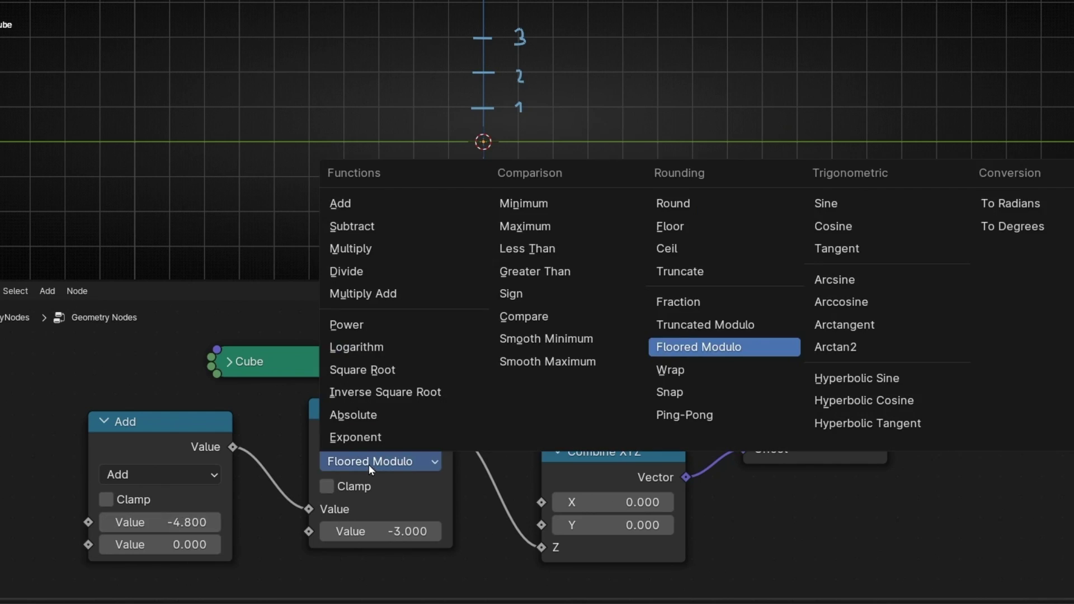
left_click(706, 325)
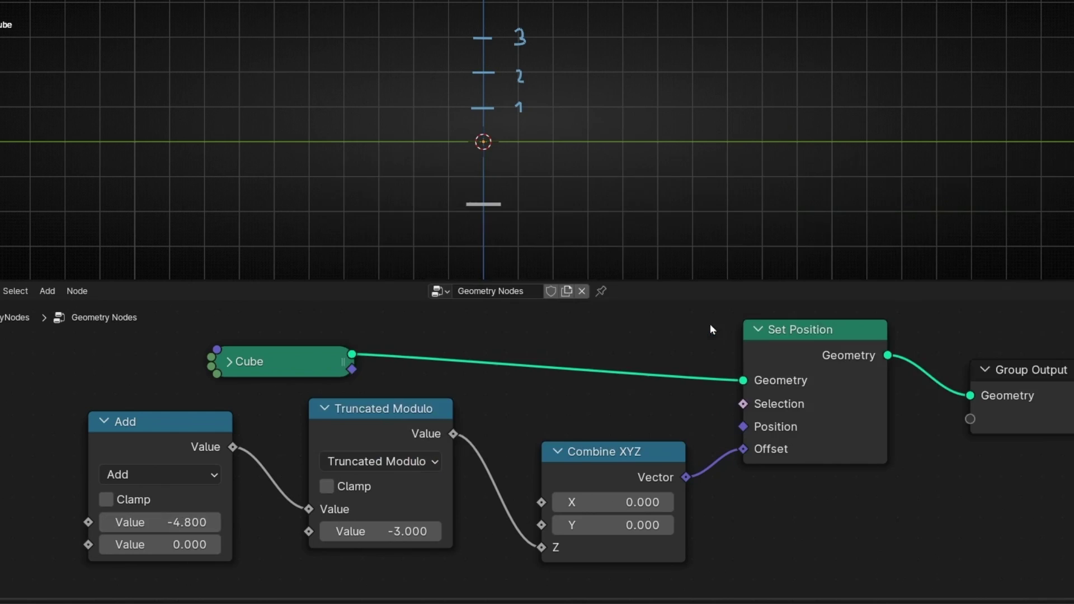
left_click(176, 516)
type("0")
key("Return")
- Replace the scale annotation with one loop above and one below the origin, and sweep the Add node's first value to -8.1
mouse_move(468, 147)
left_mouse_down()
mouse_move(488, 257)
mouse_move(504, 137)
mouse_move(530, 53)
mouse_move(487, 120)
left_mouse_up()
mouse_move(162, 522)
left_mouse_down()
mouse_move(312, 522)
mouse_move(122, 522)
left_mouse_up()
left_click_drag(193, 522, 103, 522)
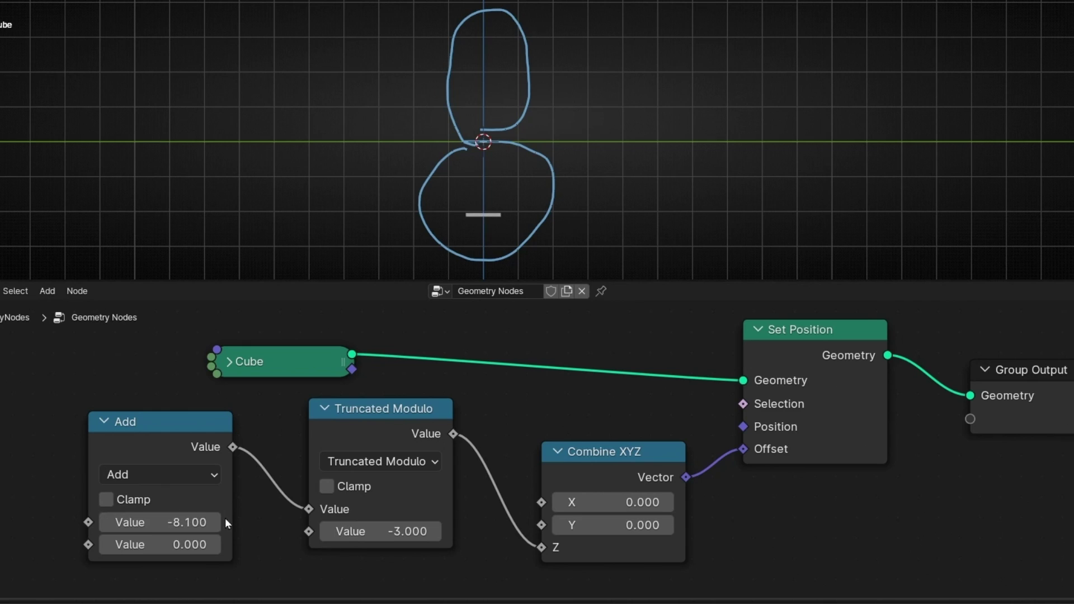
- Return the Add node's first value to 0 and set the modulo node's operation to Floored Modulo
left_click(158, 522)
type("0")
key("Return")
left_click(358, 461)
left_click(682, 347)
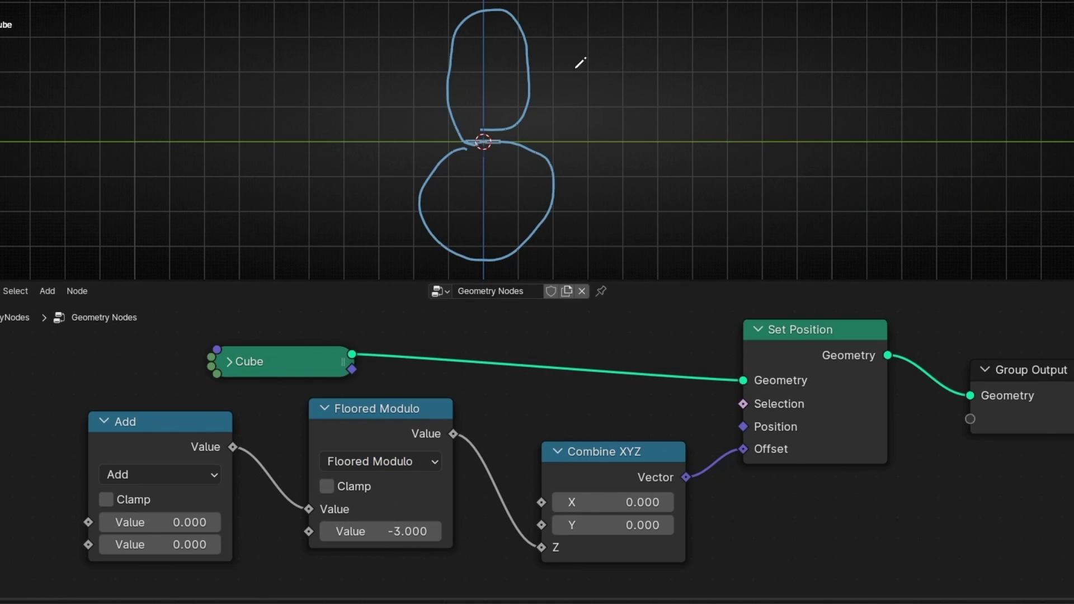
- Cross out the annotated loop above the origin, and sweep the Add node's first value back and forth, ending at 7.6
left_click_drag(576, 28, 307, 167)
left_click_drag(393, 37, 607, 131)
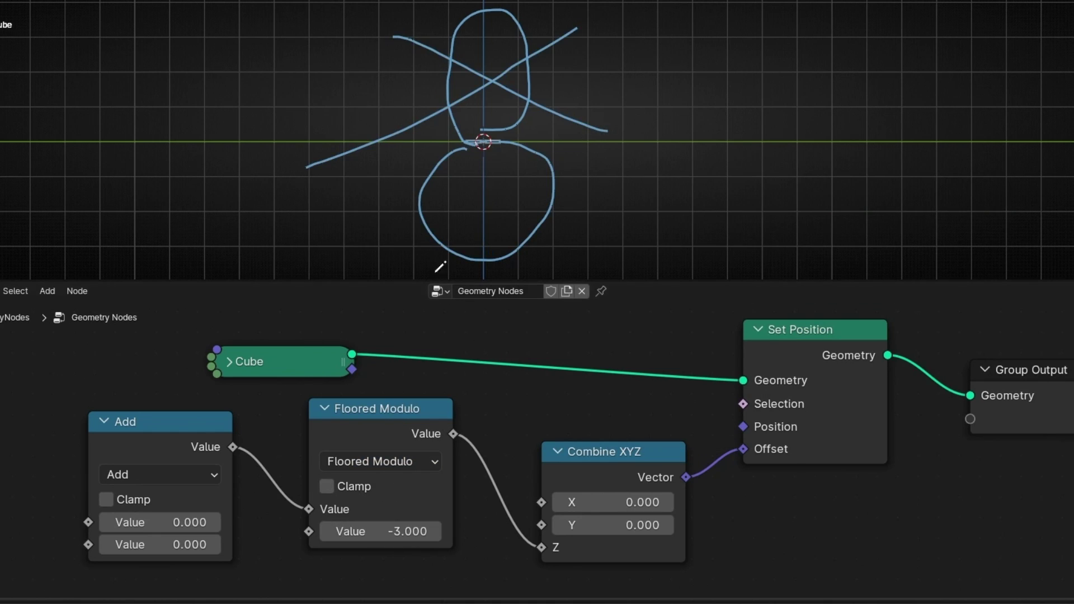
left_click_drag(168, 521, 313, 415)
left_click_drag(185, 522, 157, 522)
left_click(378, 461)
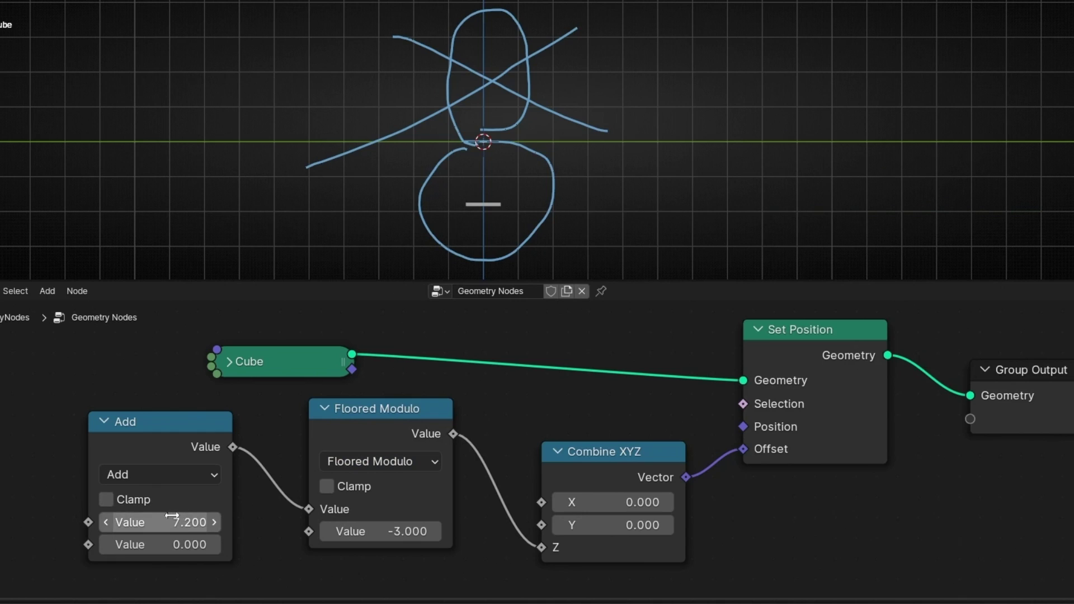
mouse_move(170, 522)
left_mouse_down()
mouse_move(206, 522)
mouse_move(92, 522)
mouse_move(219, 522)
mouse_move(173, 522)
left_mouse_up()
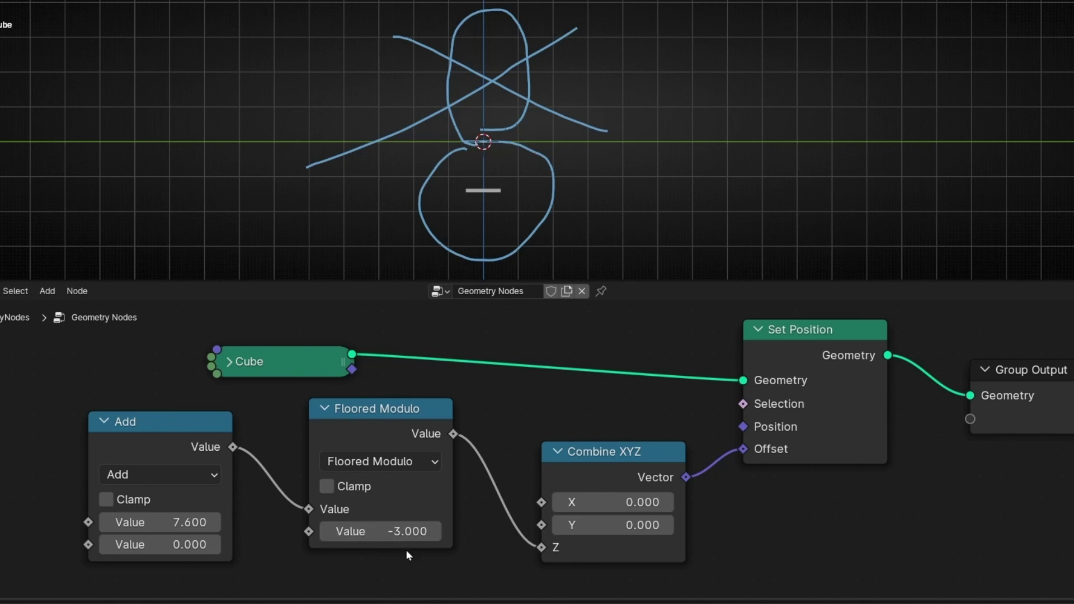
- Set the modulo node's operation to Truncated Modulo and sweep the Add node's first value down to -7.2
left_click(381, 460)
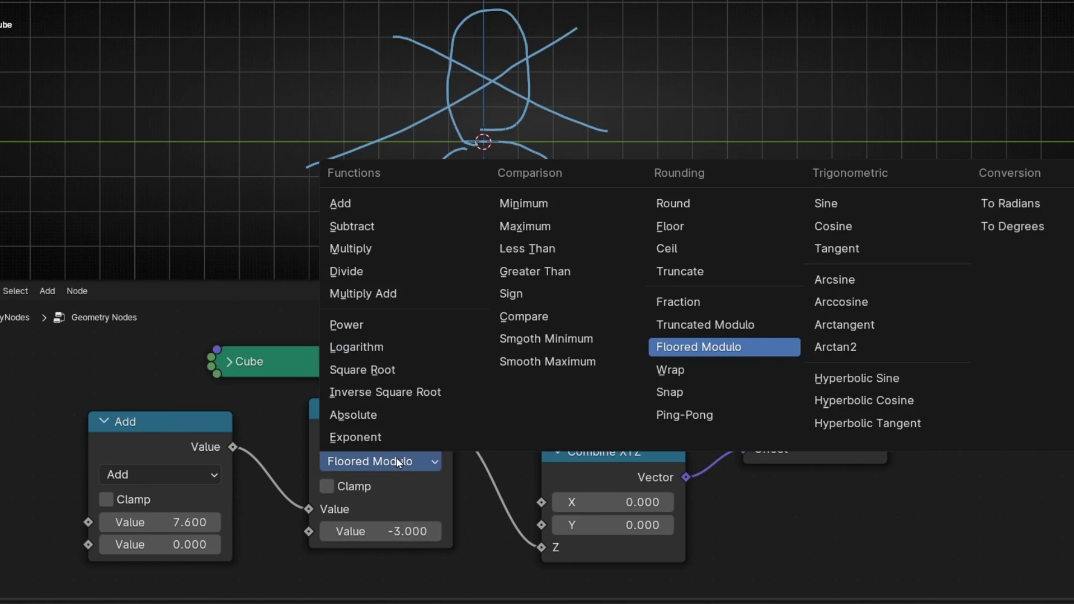
left_click(722, 328)
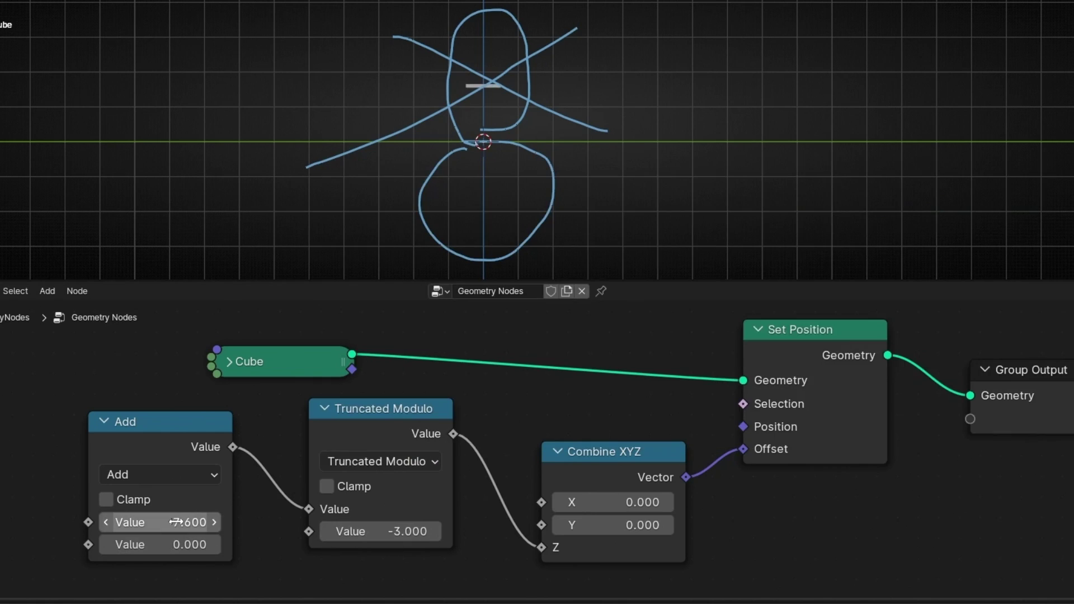
left_click_drag(179, 522, 8, 522)
left_click_drag(176, 523, 140, 522)
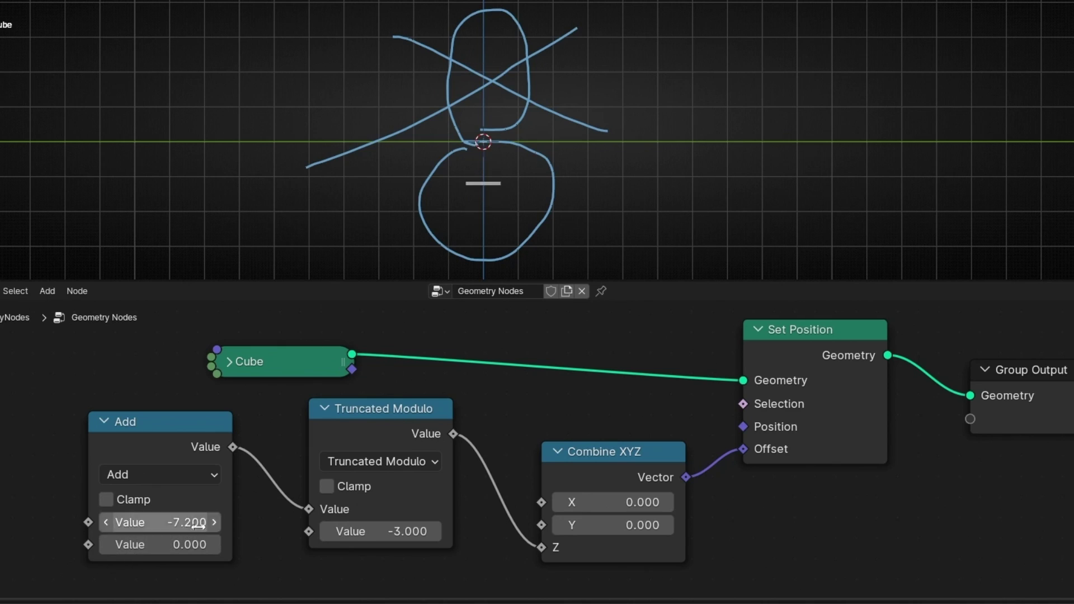
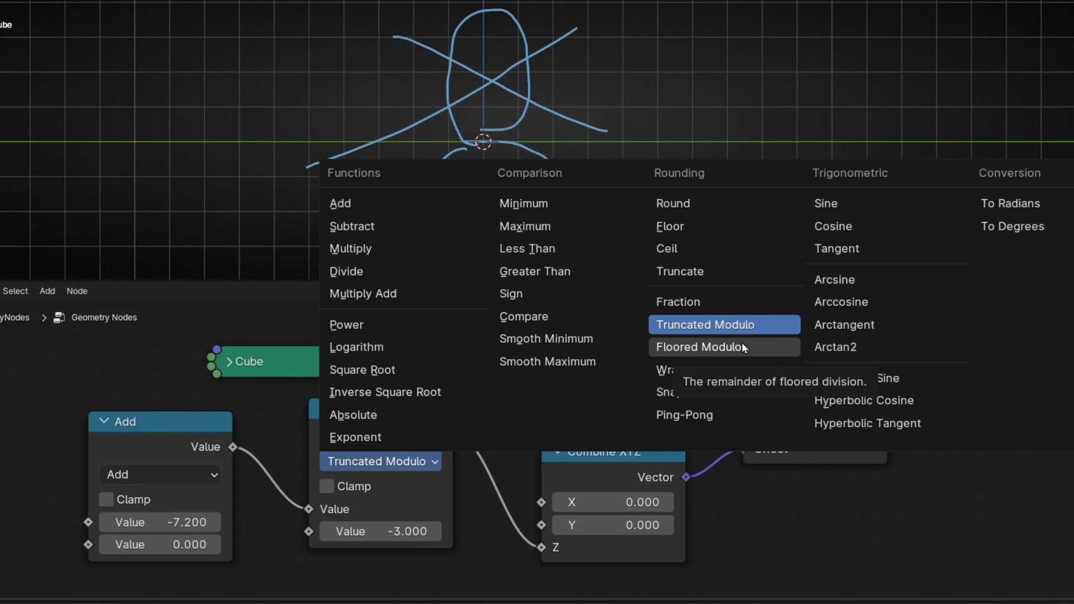
- Keep the modulo node's operation on Truncated Modulo and adjust its second value
left_click(745, 324)
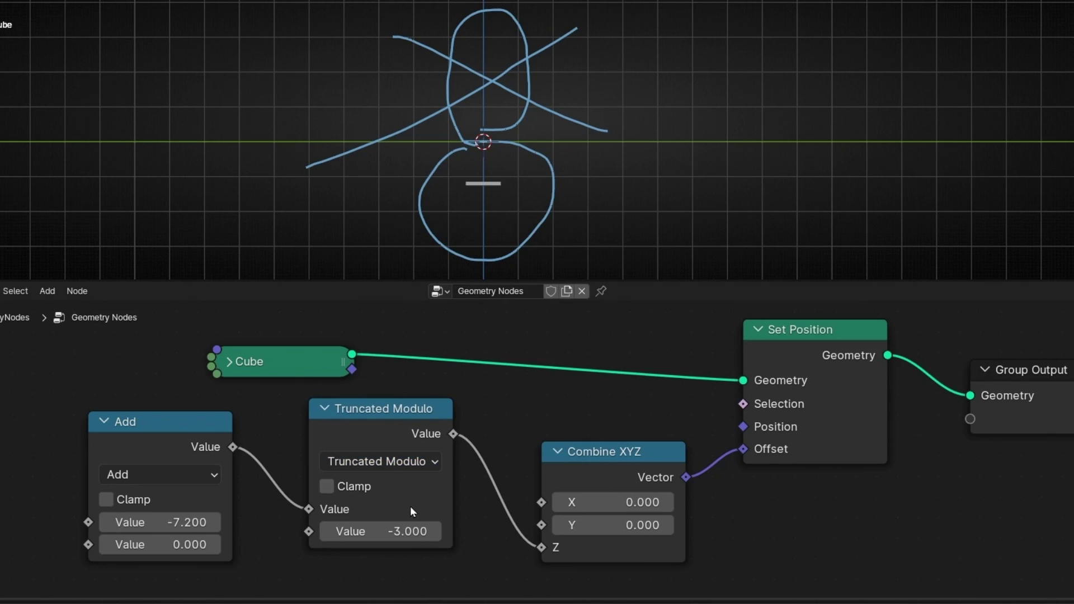
mouse_move(403, 503)
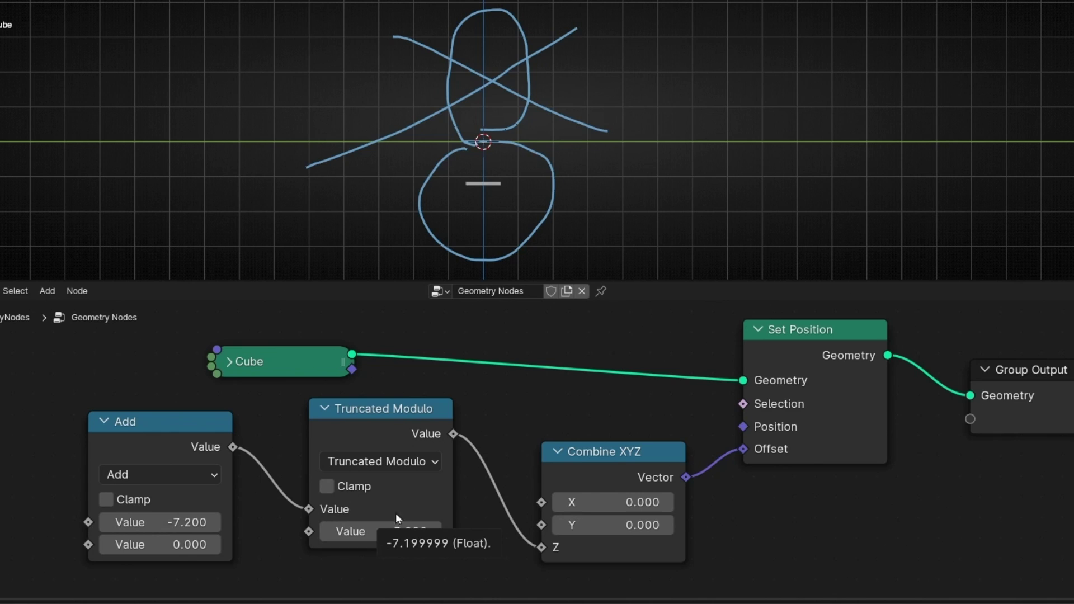
left_click_drag(362, 532, 425, 532)
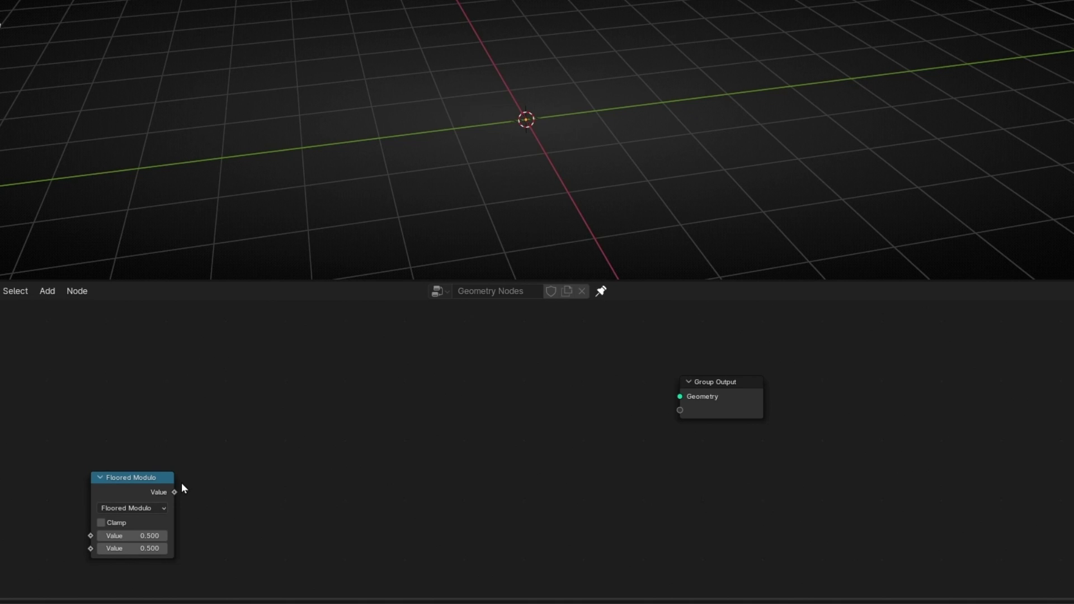
- Add a Grid node and connect its Mesh output to the Group Output's Geometry input
key("shift+a")
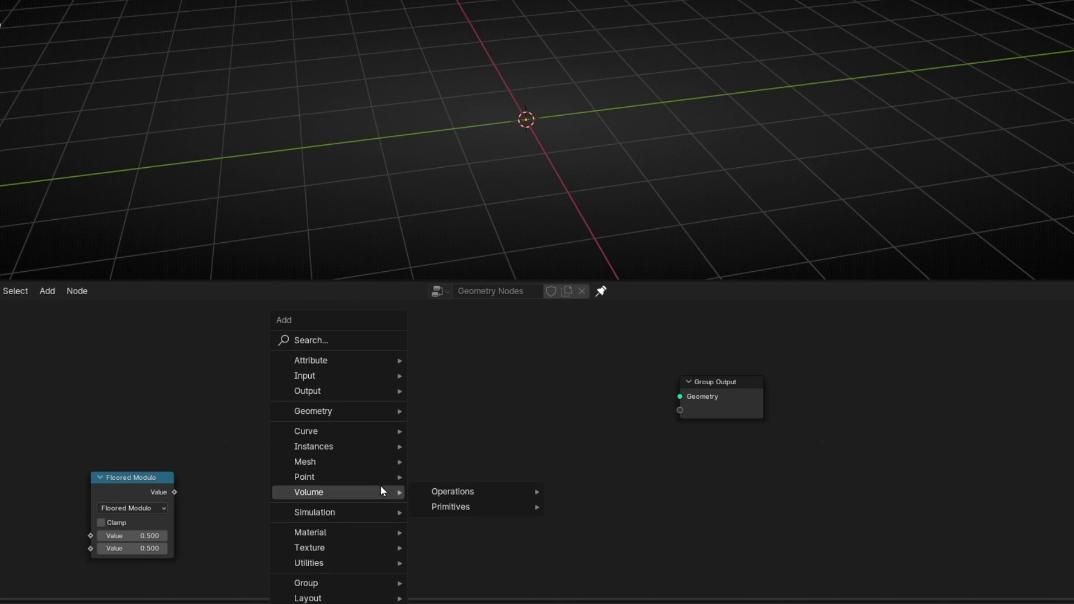
type("grid")
key("Return")
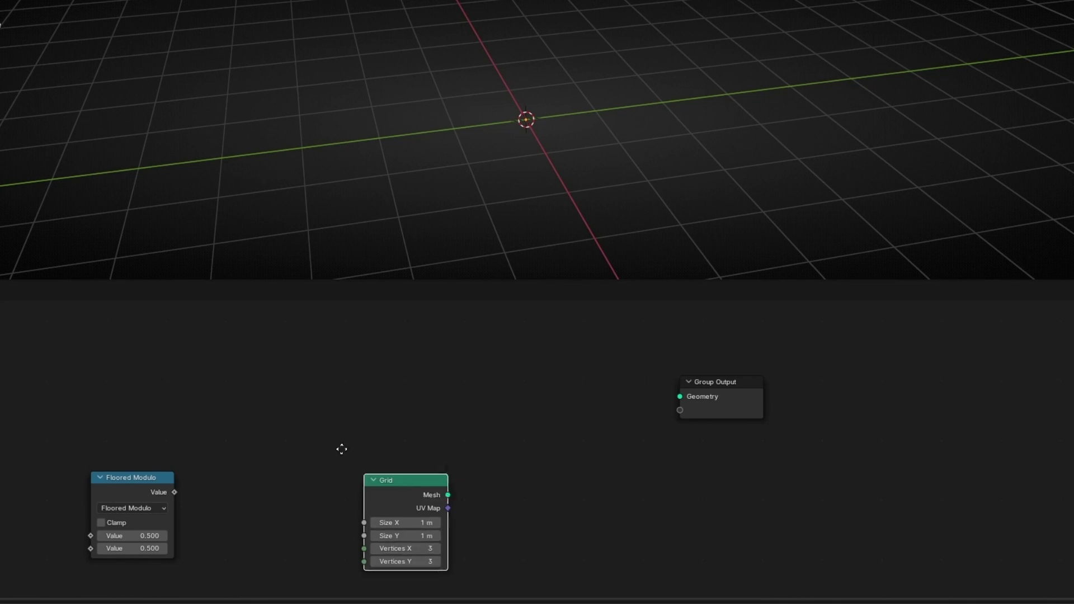
left_click(296, 407)
right_click_drag(317, 412, 686, 403, "alt")
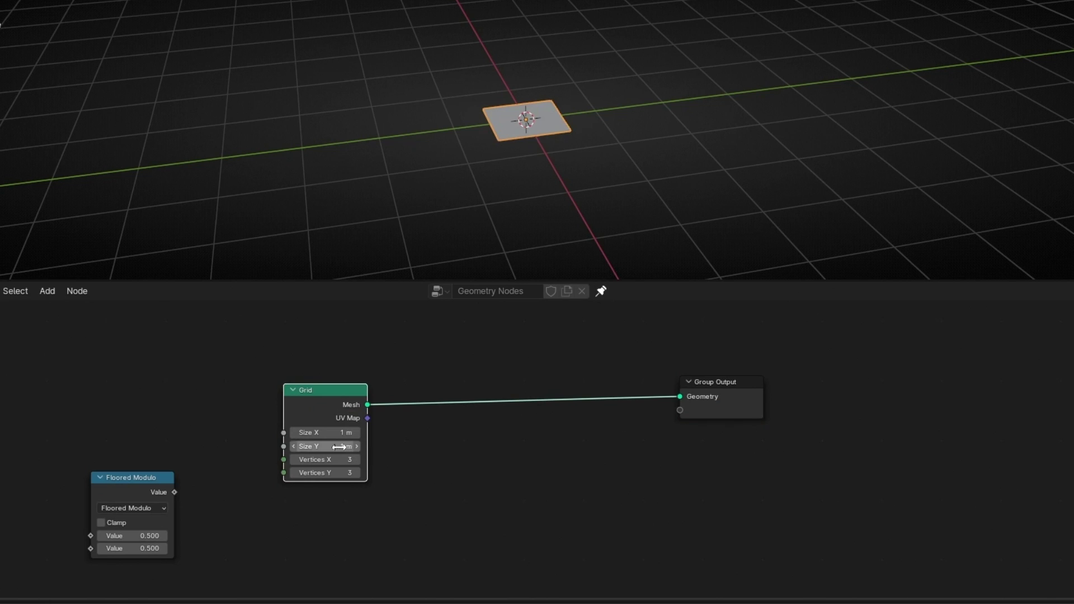
- Set the grid's X and Y sizes to 6.3 m and both vertex counts to 10, and display it in wireframe
left_click_drag(339, 432, 405, 446)
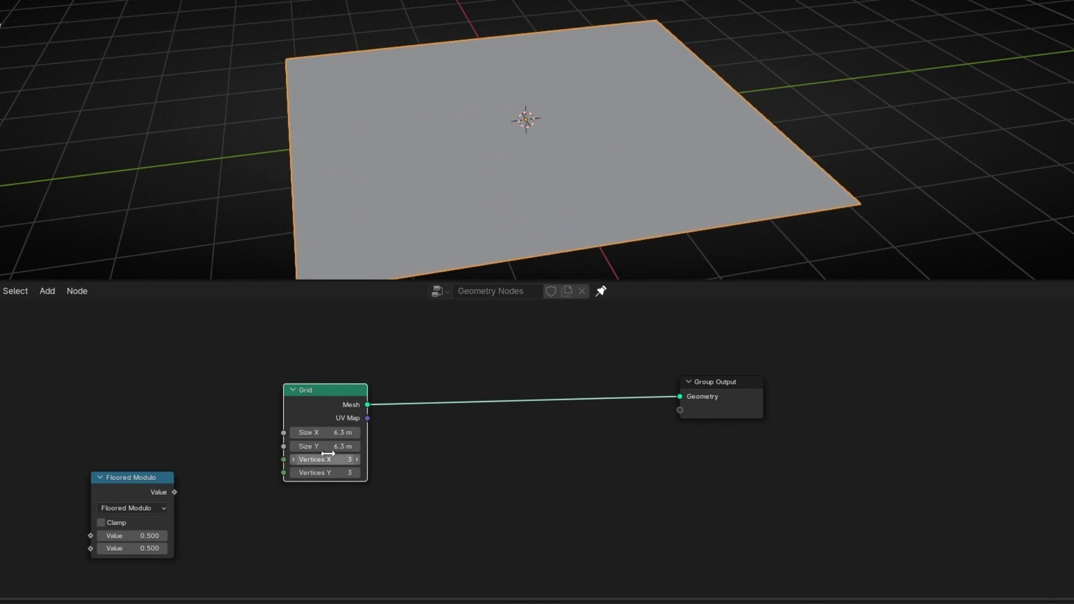
left_click_drag(329, 455, 328, 472)
type("10")
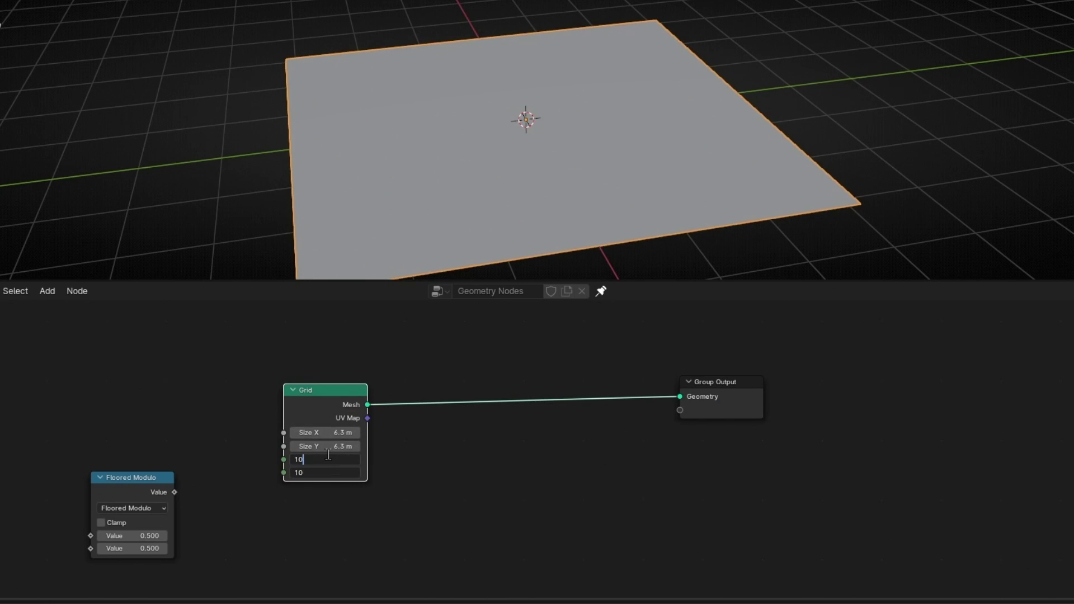
key("Return")
middle_click_drag(415, 251, 496, 150)
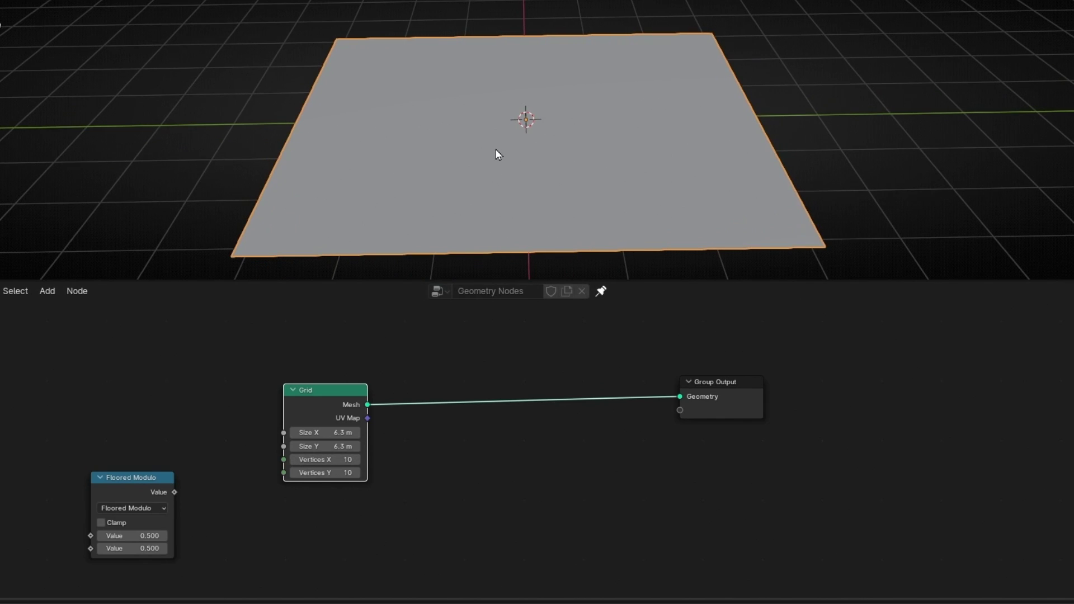
left_click_drag(700, 420, 725, 436)
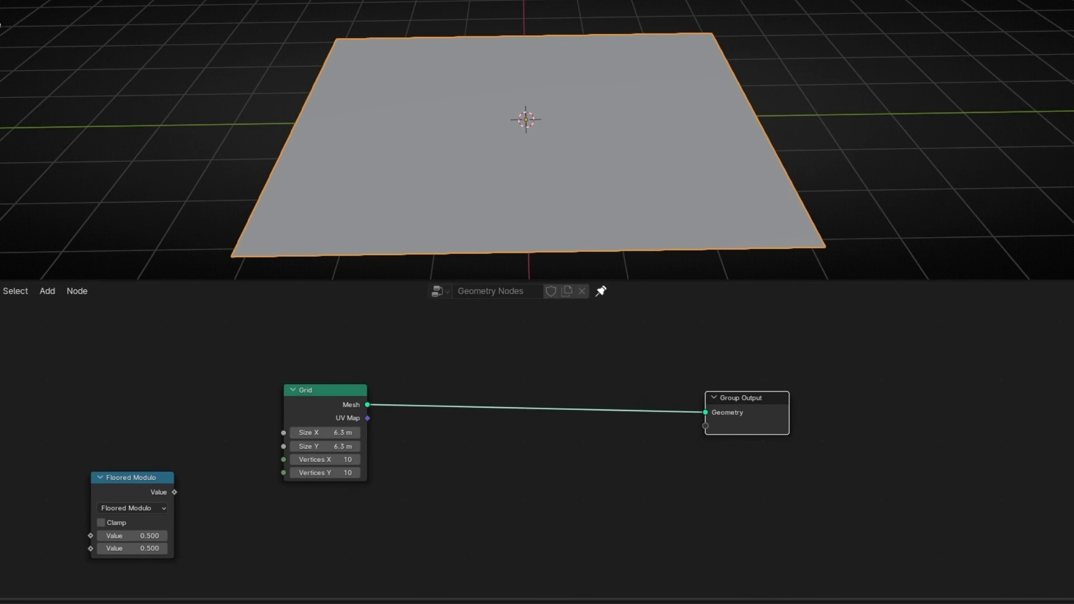
key("shift+z")
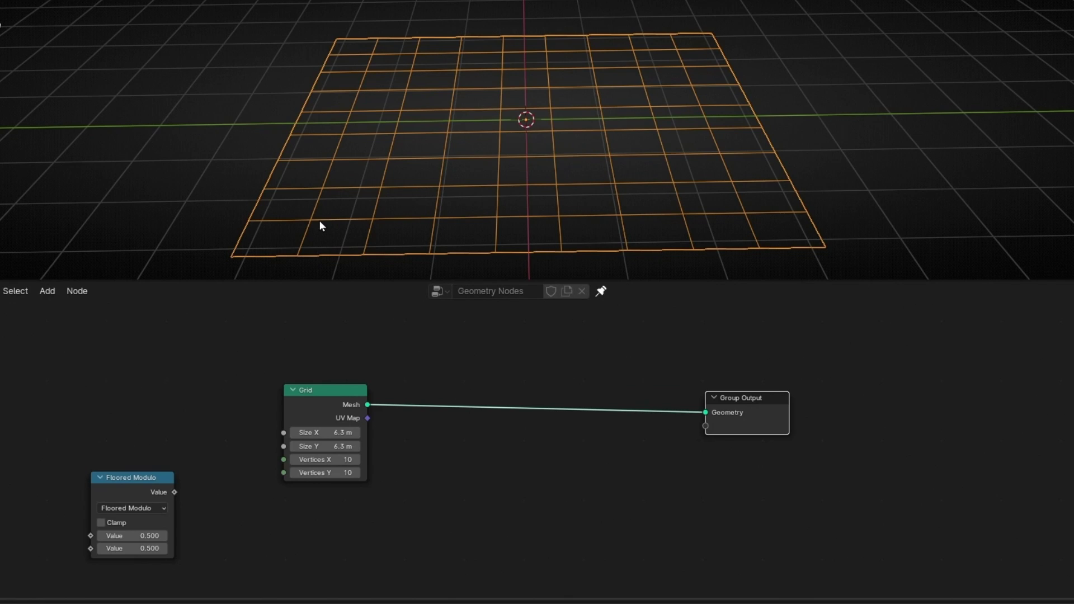
- Insert an Instance on Points node between the Grid and the Group Output
key("shift+a")
type("on points")
key("Return")
left_click(593, 390)
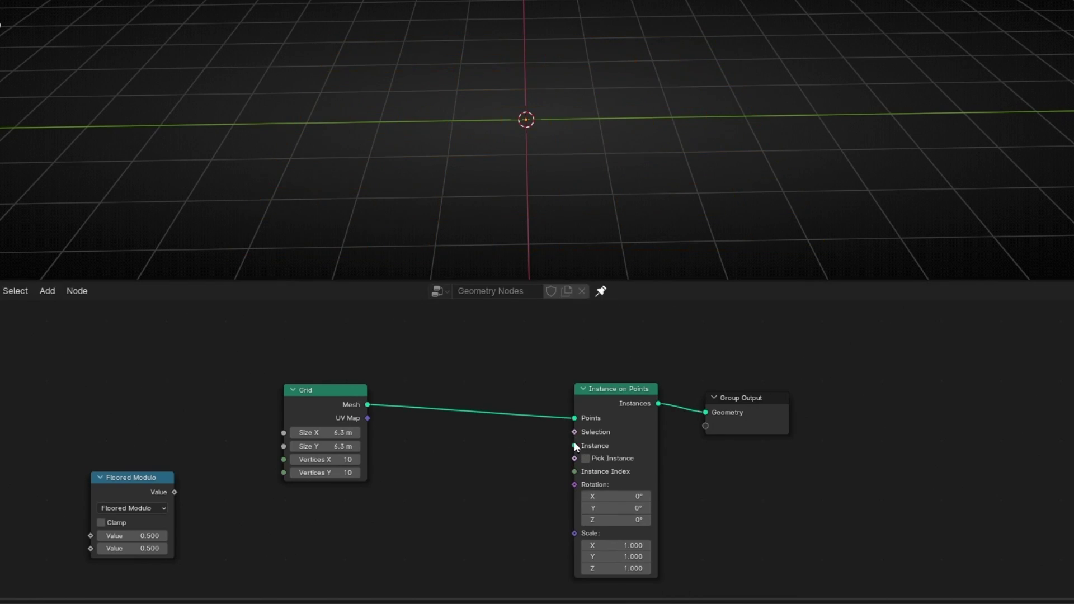
- Feed the Instance input from a new UV Sphere node with a radius of 0.24 m, and display the spheres in solid shading
left_click_drag(574, 446, 507, 476)
type("uv")
key("Return")
left_click_drag(470, 539, 445, 538)
key("shift+z")
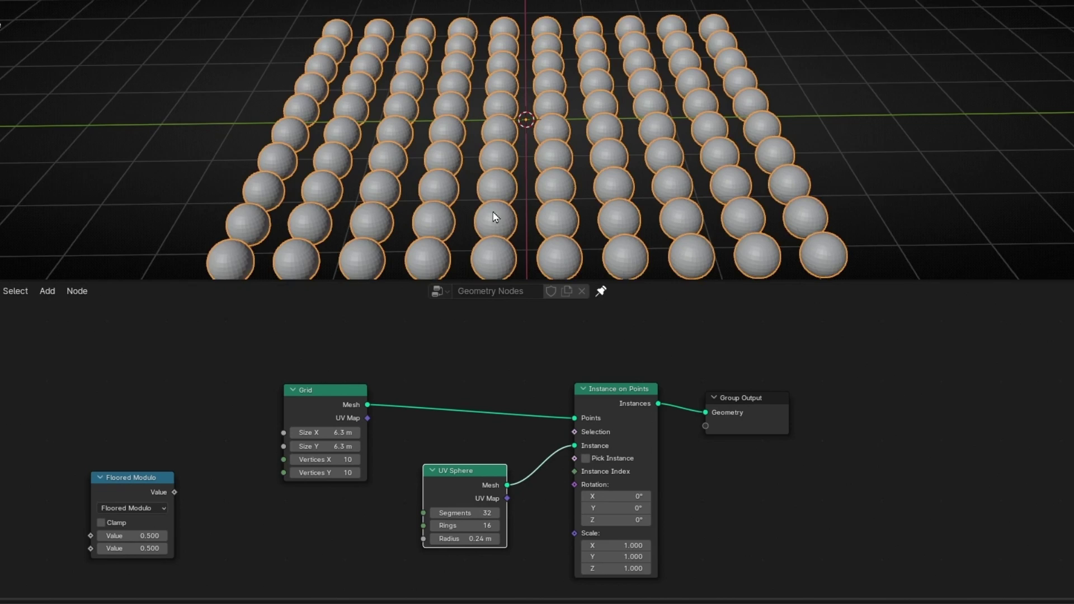
- Collapse the UV Sphere node and move it down, clear of the Selection input
scroll(492, 216, "down", 5)
middle_click_drag(493, 216, 502, 244)
key("h")
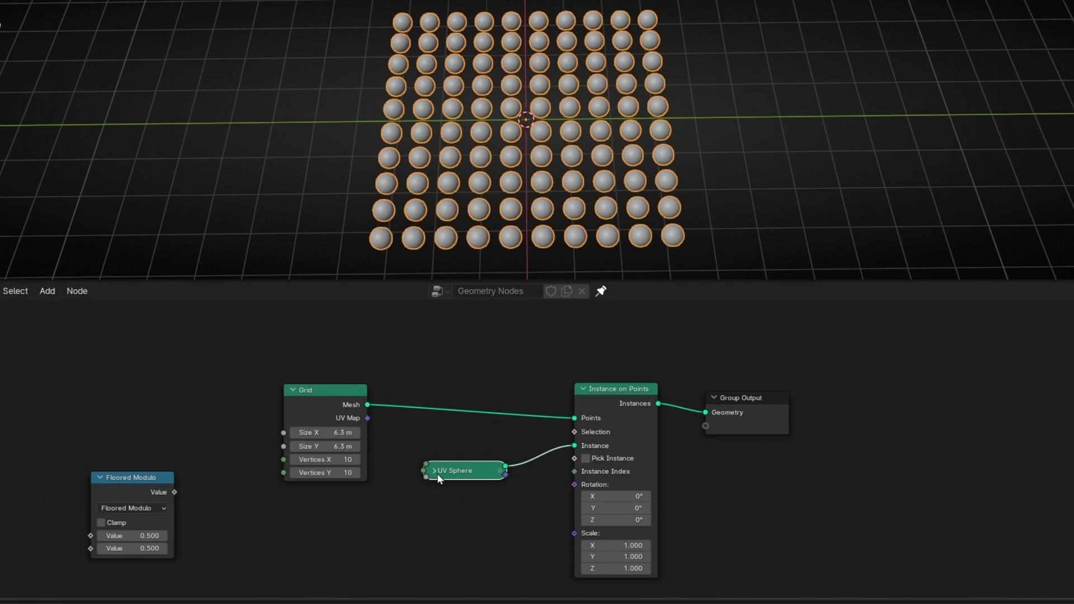
left_click_drag(437, 474, 456, 472)
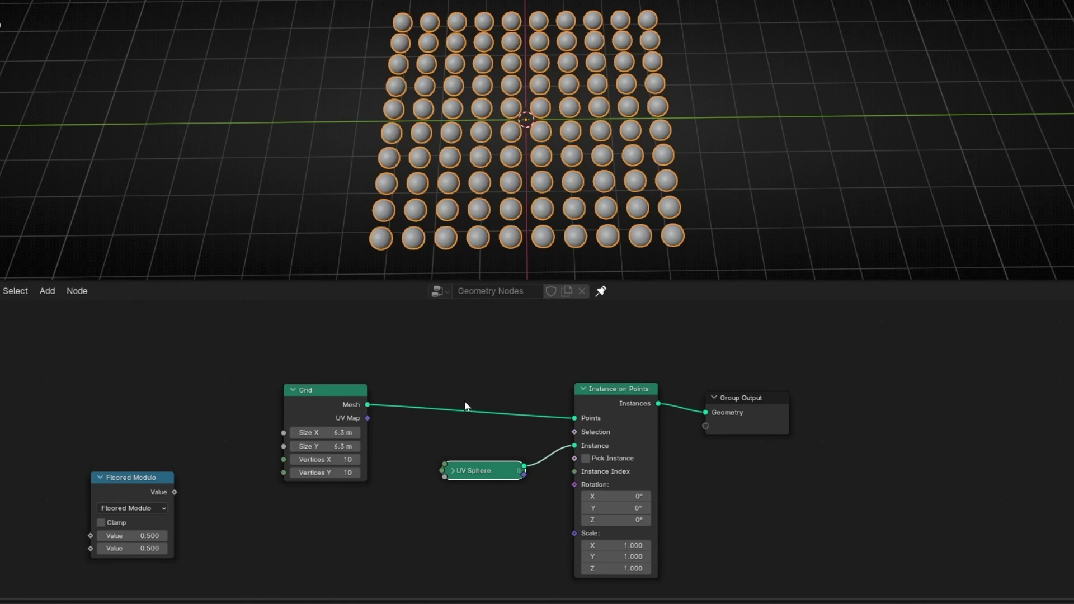
scroll(491, 443, "up", 3)
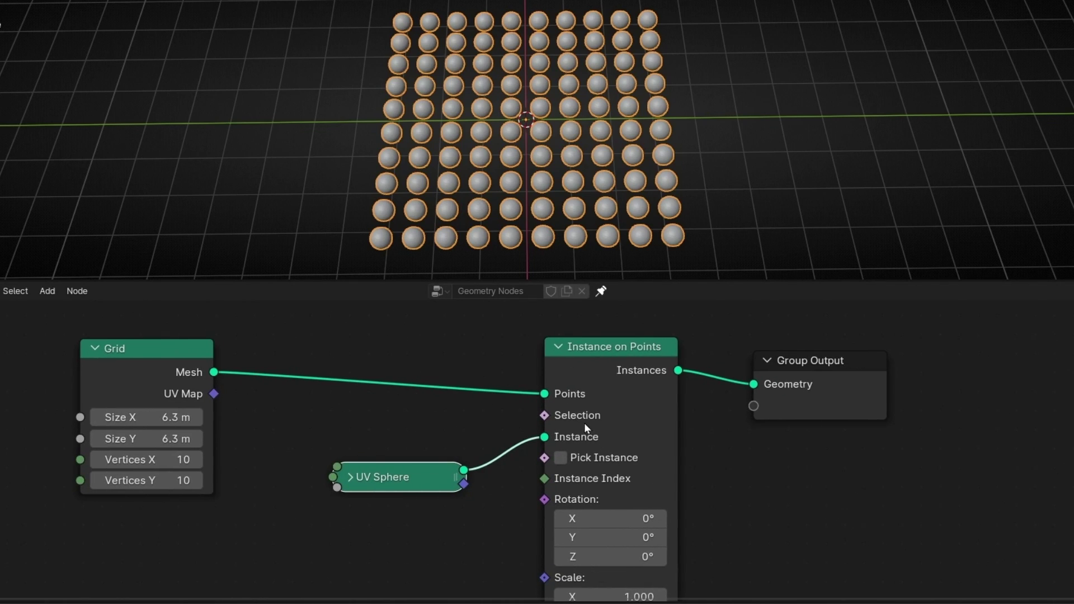
left_click_drag(431, 475, 442, 526)
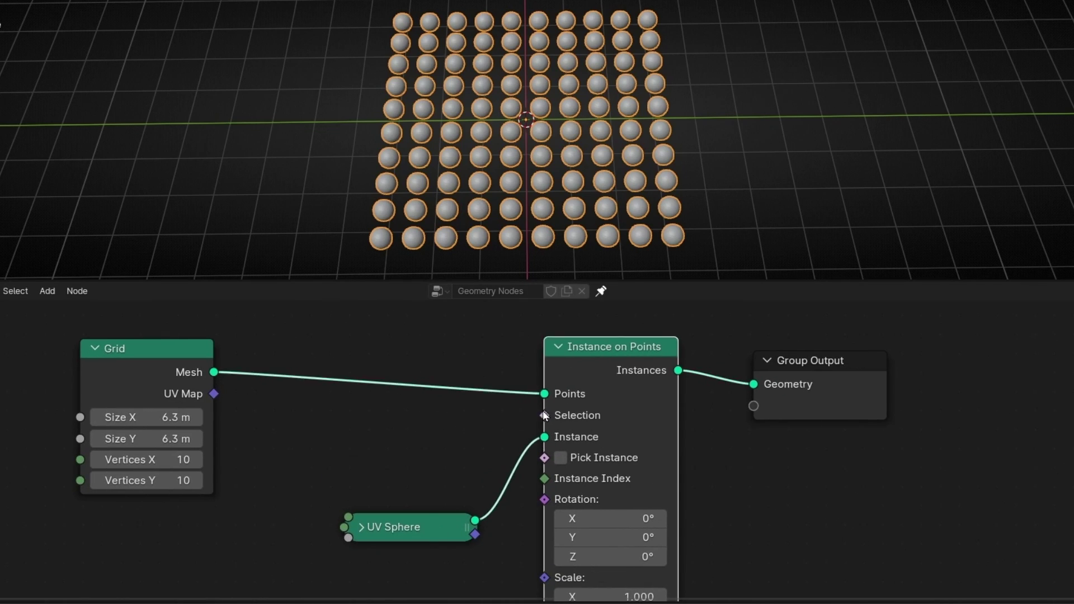
- Connect a new Index node to the Selection input of Instance on Points and look over the sphere grid
left_click_drag(542, 410, 420, 426)
type("index")
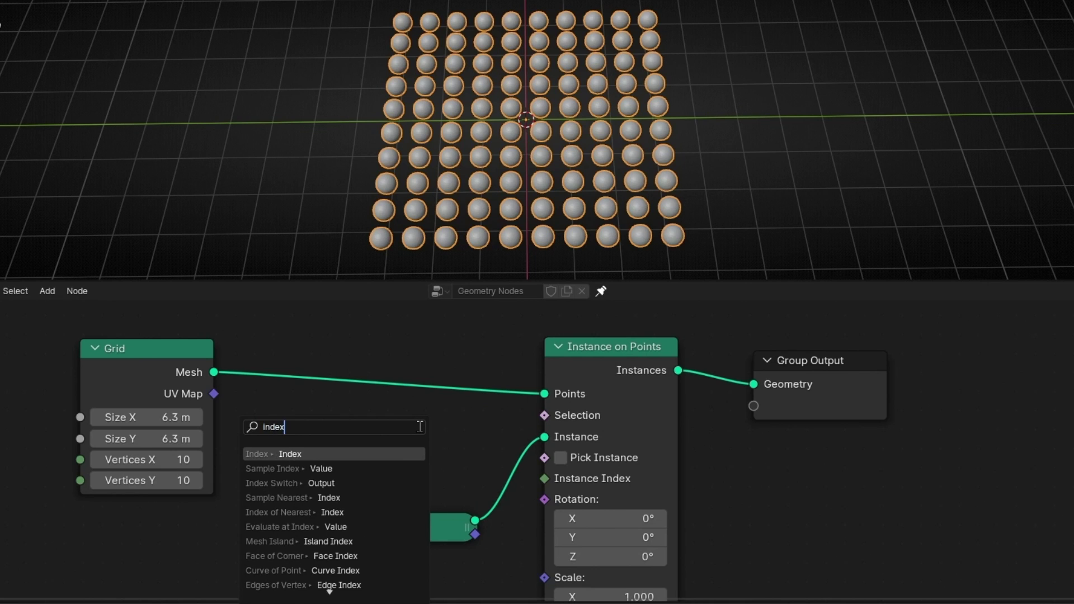
key("Return")
left_click(419, 427)
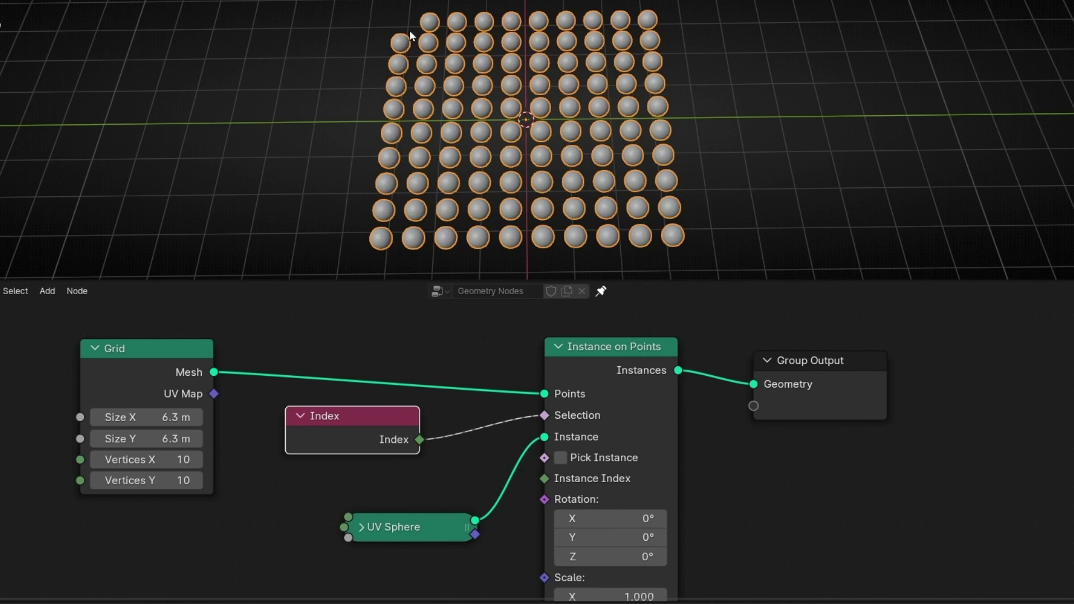
middle_click_drag(317, 196, 485, 160)
scroll(486, 160, "up", 2)
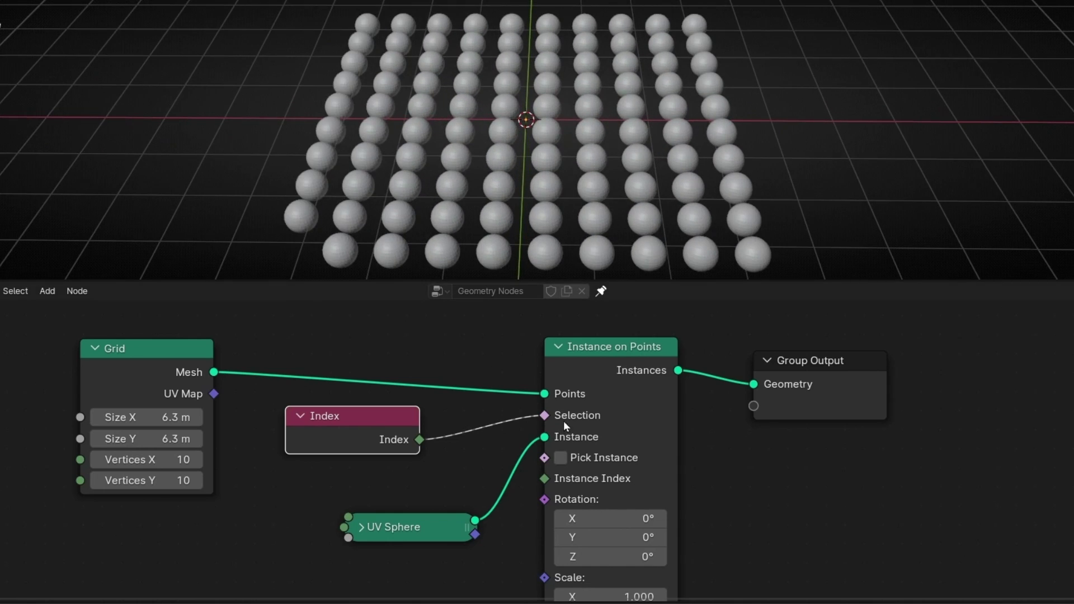
mouse_move(544, 424)
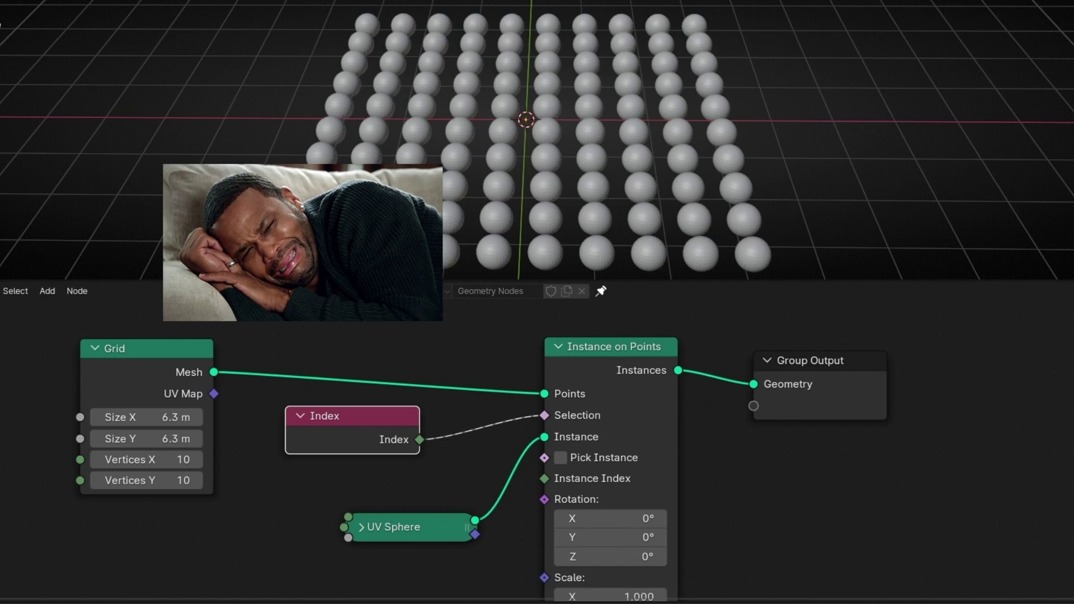
- Attach a Viewer to the Grid node, move the Index node below the Grid and link Index to the Viewer's Value input
left_click_drag(310, 422, 302, 456)
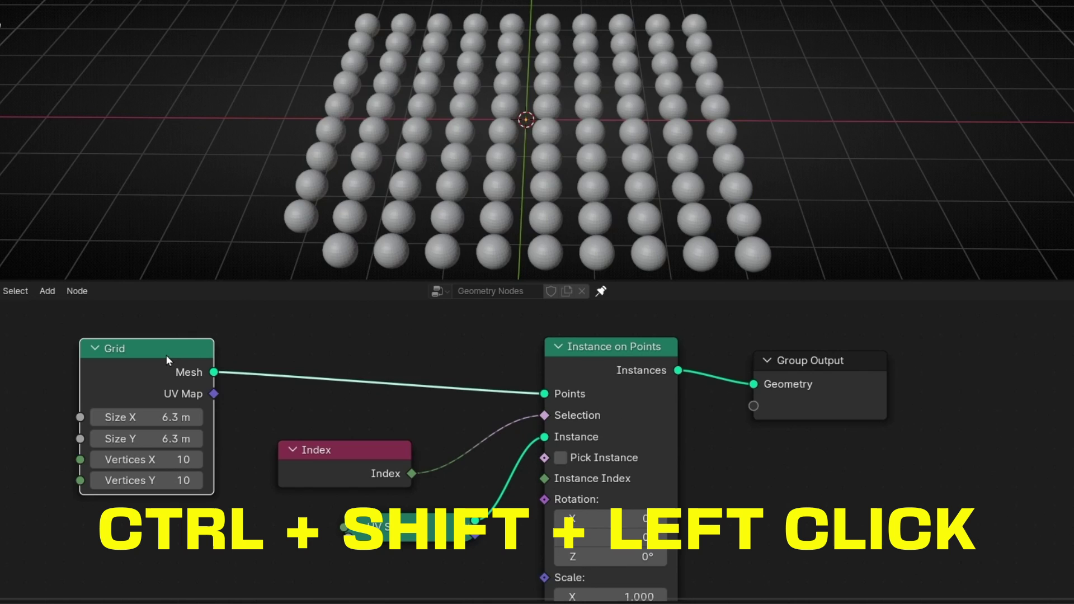
left_click(167, 355, "ctrl+shift")
left_click_drag(310, 466, 114, 581)
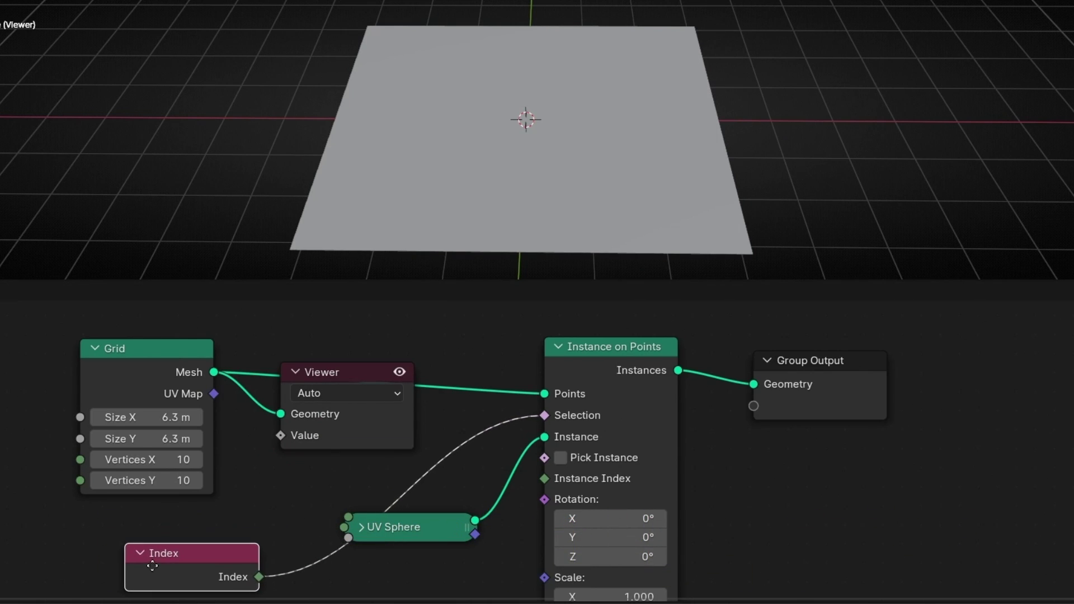
left_click_drag(258, 577, 271, 439)
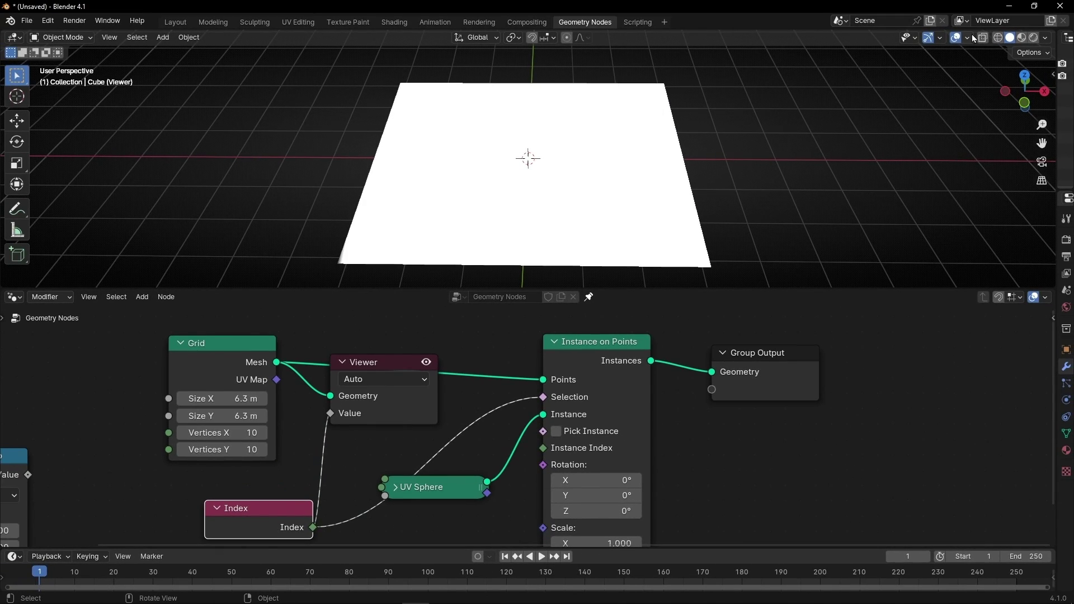
- Enable the Viewer's Attribute Text overlay without its color overlay, and show the selected grid in wireframe
left_click(972, 36)
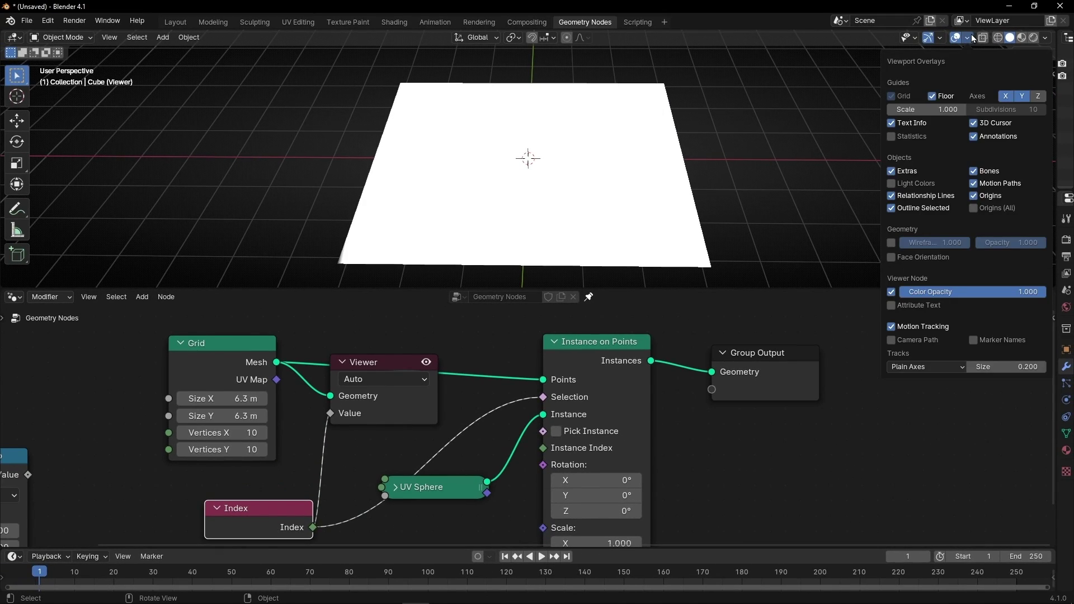
left_click(892, 305)
left_click(892, 292)
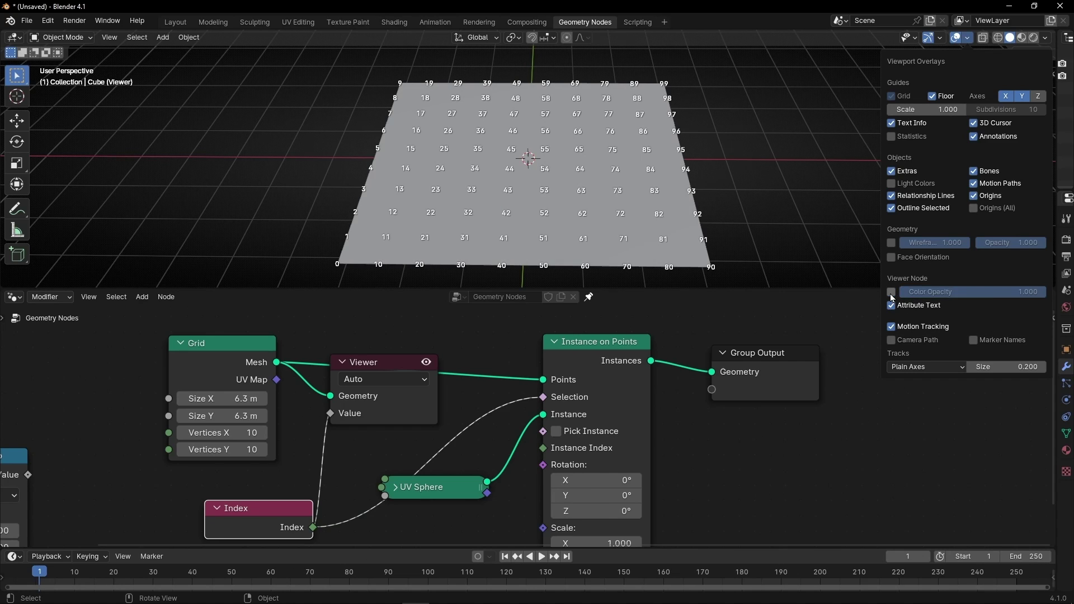
left_click(997, 37)
left_click(441, 214)
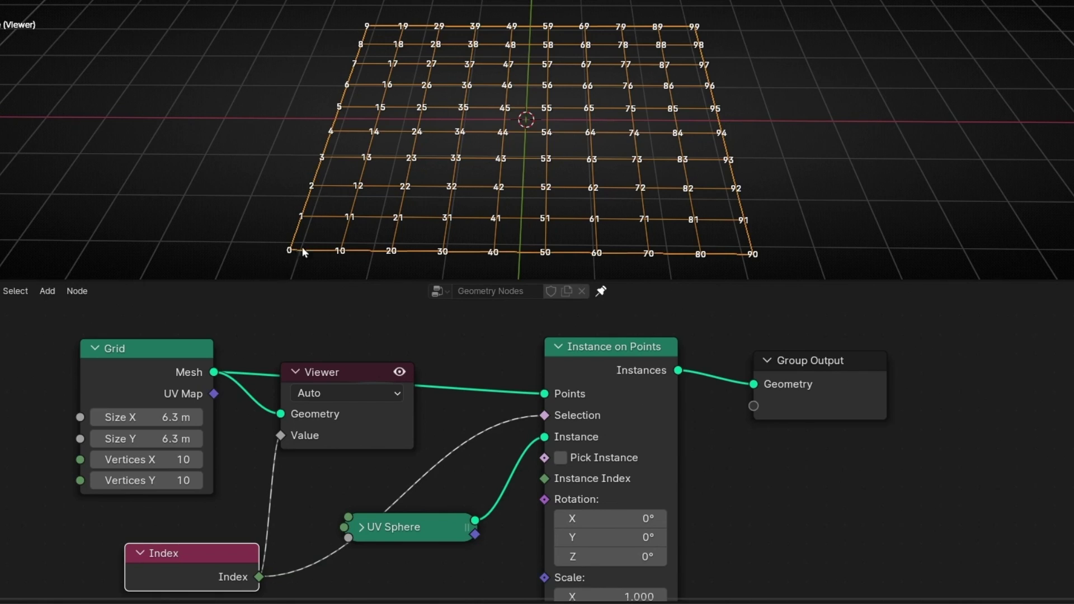
- Move the Viewer node down, deactivate its preview and cut its link from the Index node
left_click_drag(332, 375, 330, 433)
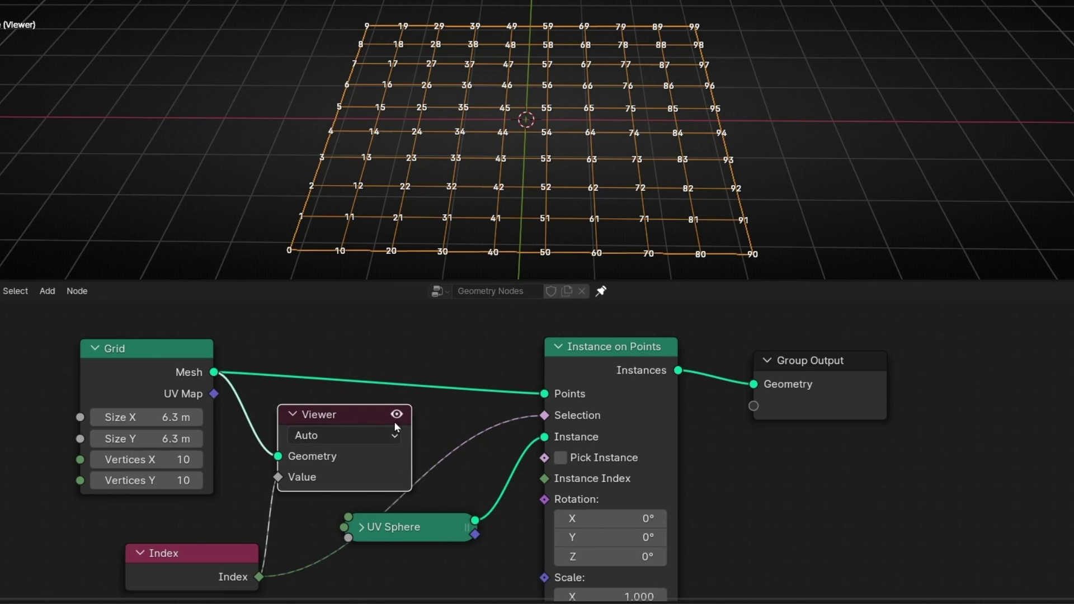
left_click(397, 415)
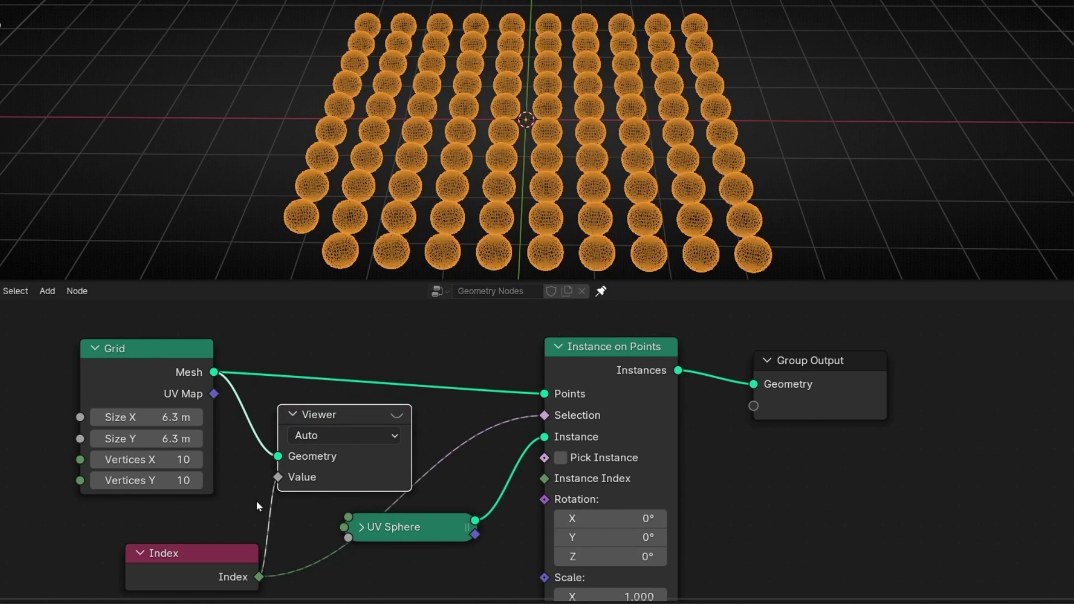
right_click_drag(257, 502, 283, 520, "ctrl")
- Cut the link between Index and the Selection input, and move the Viewer node above the Grid
mouse_move(568, 417)
right_click_drag(452, 432, 468, 462, "ctrl")
left_click_drag(346, 412, 345, 293)
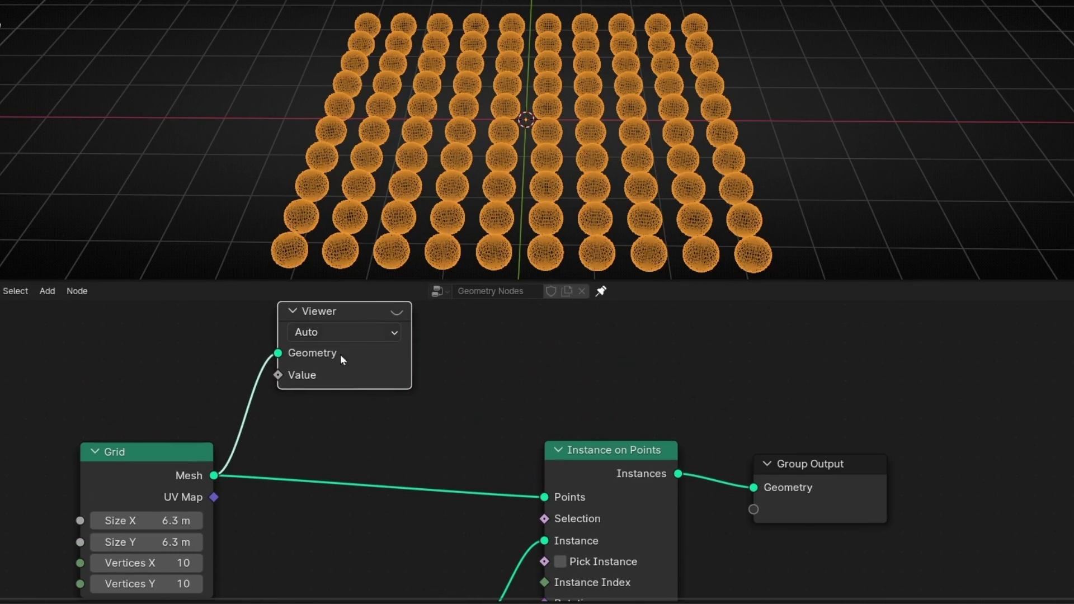
- Add an integer Equal compare node feeding the Selection input, and connect the Index output to its A input
middle_click_drag(397, 556, 386, 477)
scroll(520, 456, "up", 1)
left_click_drag(534, 431, 413, 430)
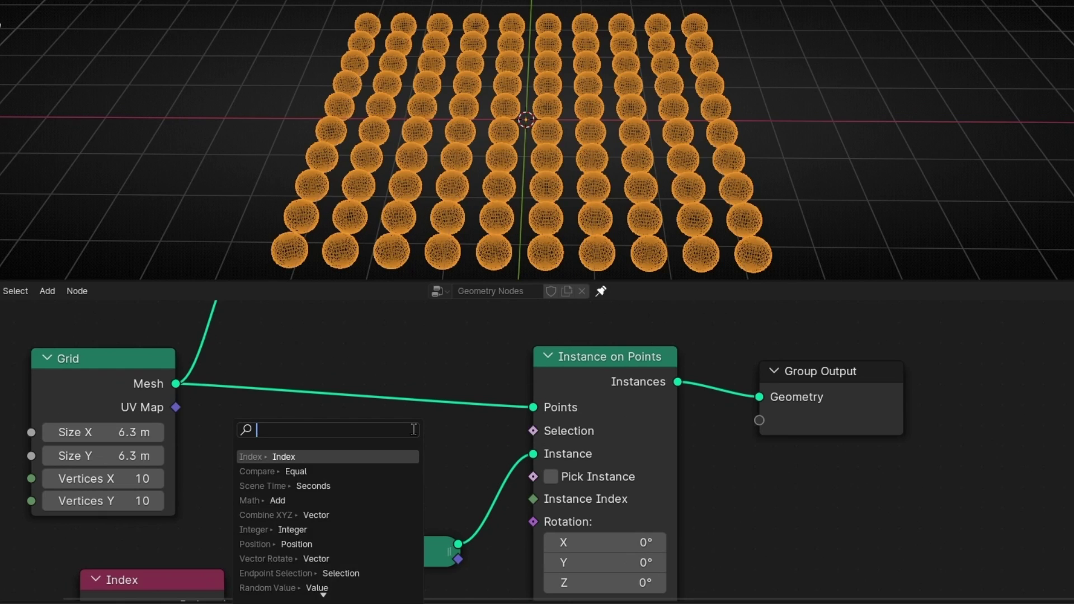
type("equ")
key("Return")
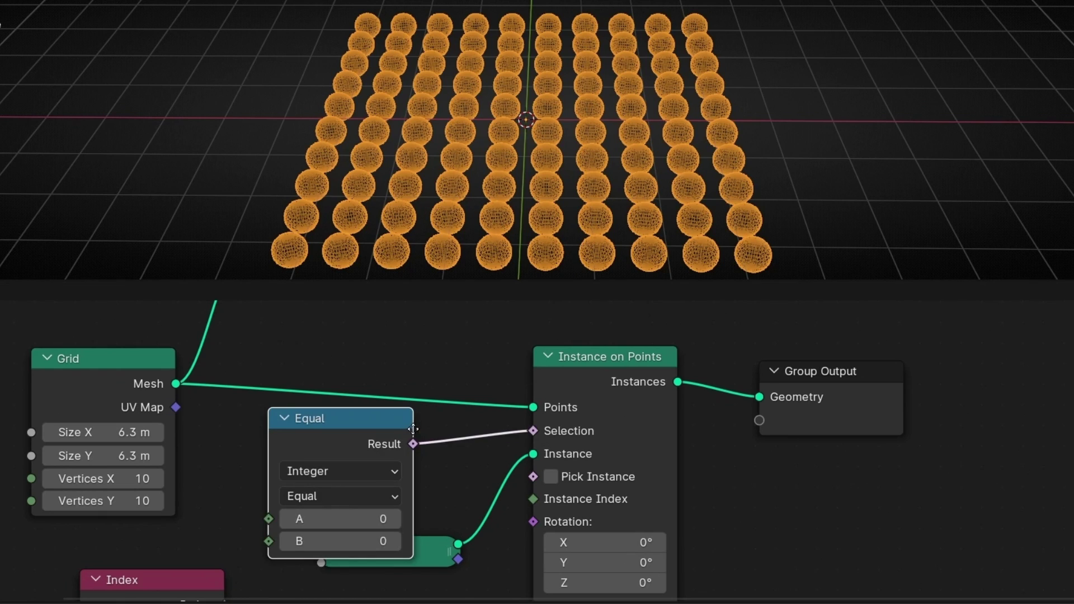
left_click(413, 430)
middle_click_drag(203, 518, 223, 461)
left_click_drag(220, 523, 289, 461)
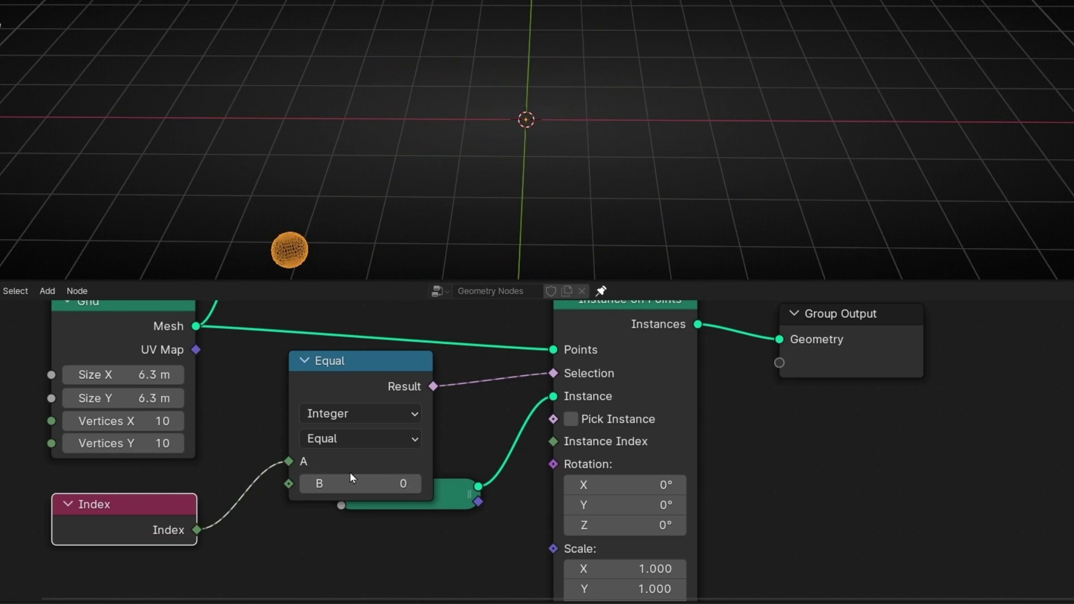
- Step the Equal node's B value up to 8
left_click(416, 485)
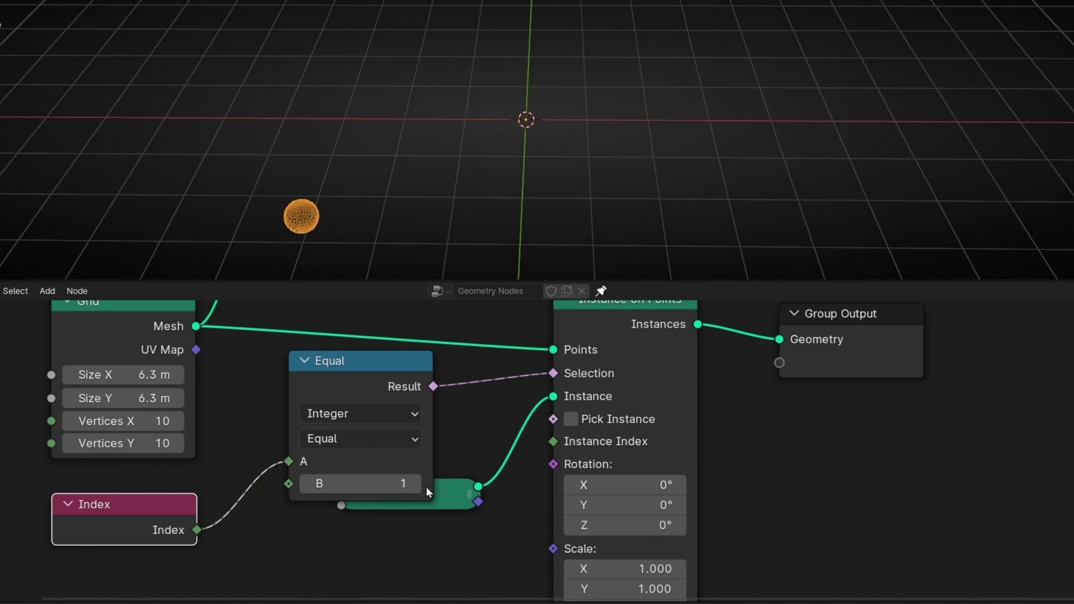
left_click(421, 486)
left_click(421, 486)
left_click(420, 486)
left_click(420, 486)
left_click(420, 485)
left_click(420, 486)
left_click(421, 485)
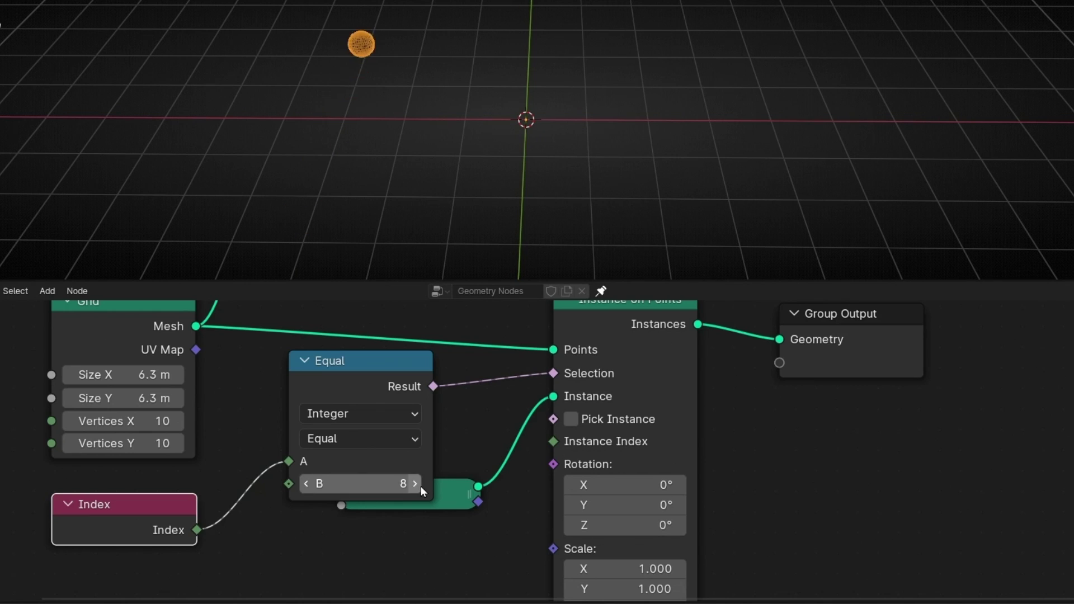
- Change the compare node's operation to Less Than and step its B value up to 11
left_click(372, 439)
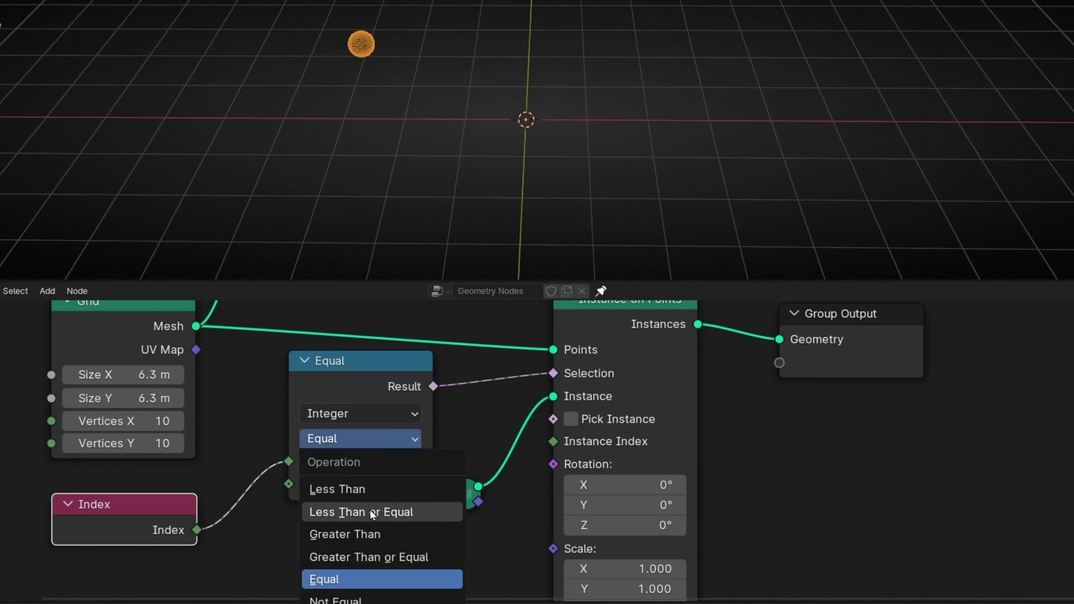
left_click(376, 490)
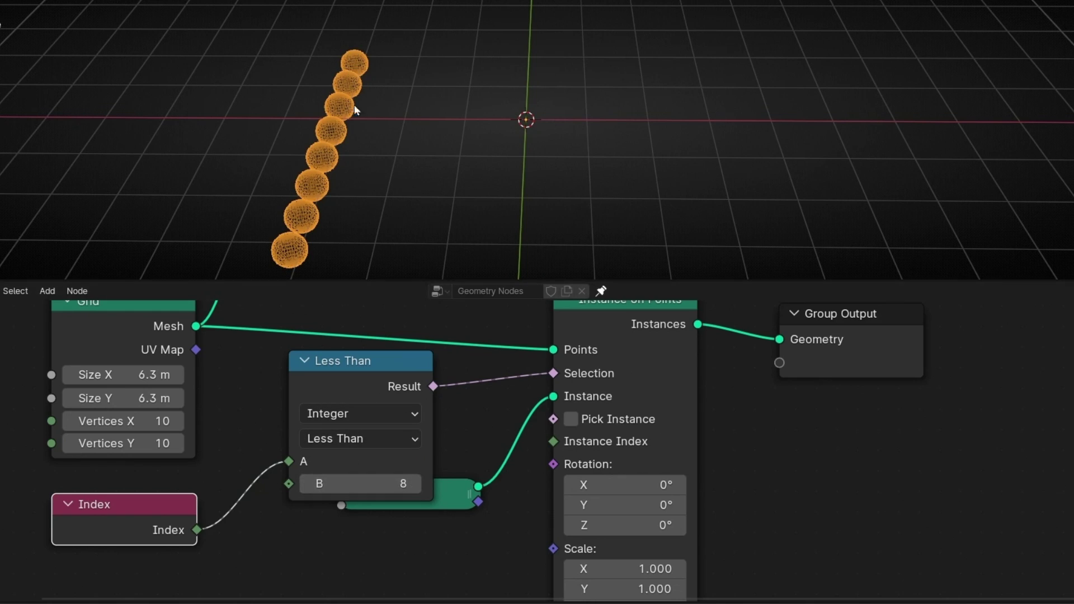
left_click(414, 485)
left_click(414, 484)
left_click(414, 484)
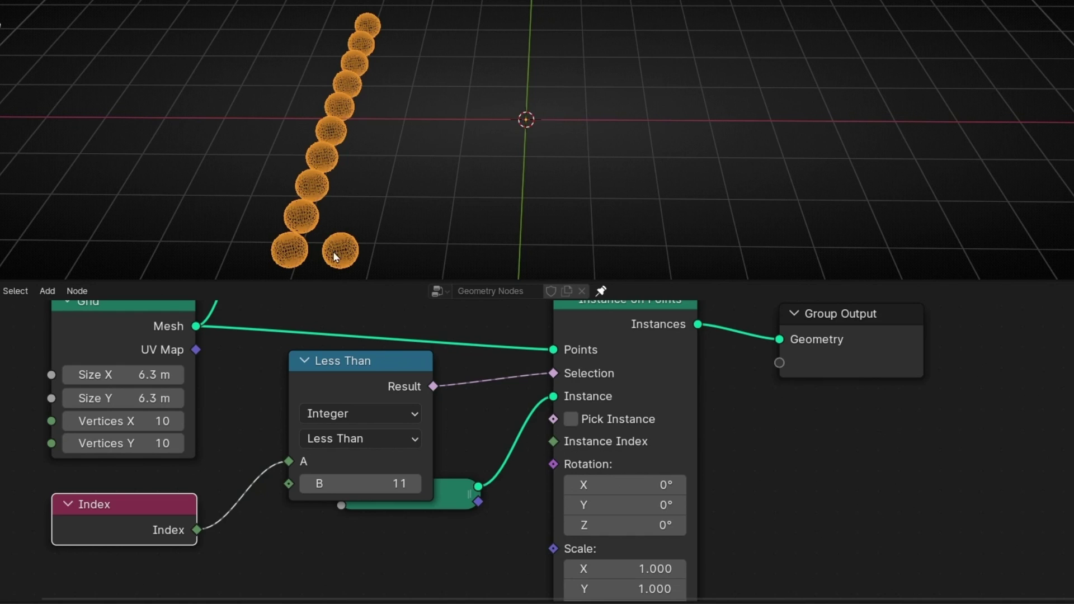
- Try the Greater Than, Greater Than or Equal and Not Equal operations on the compare node
left_click(401, 439)
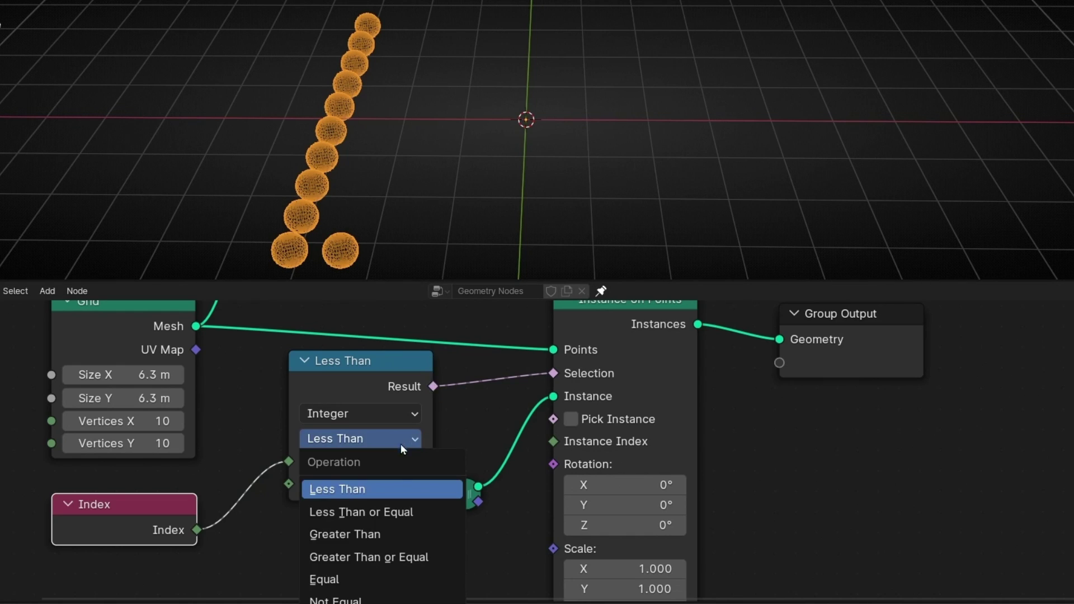
left_click(364, 536)
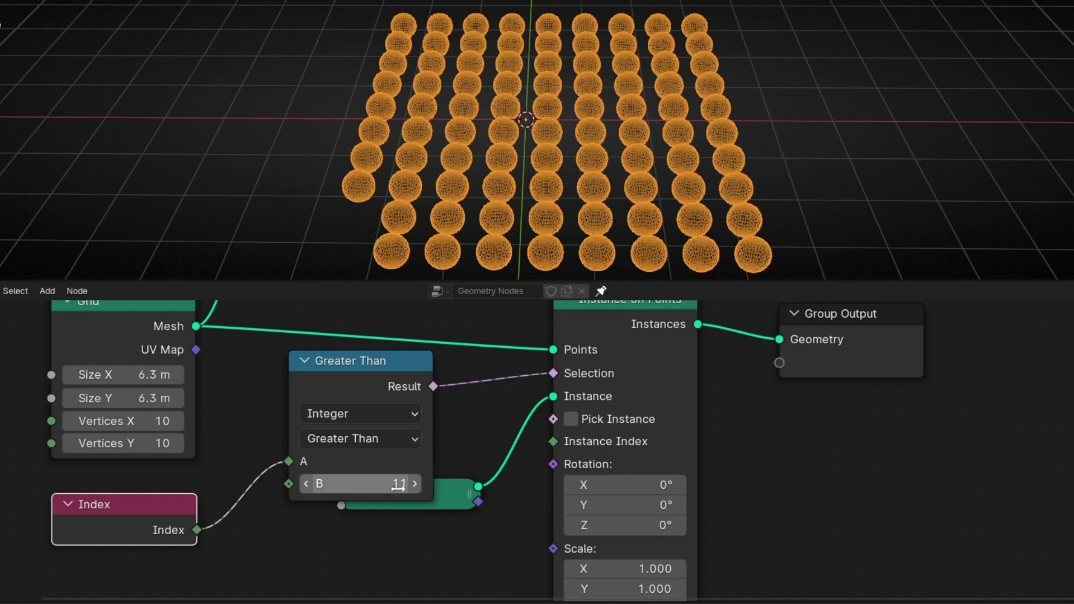
left_click(376, 440)
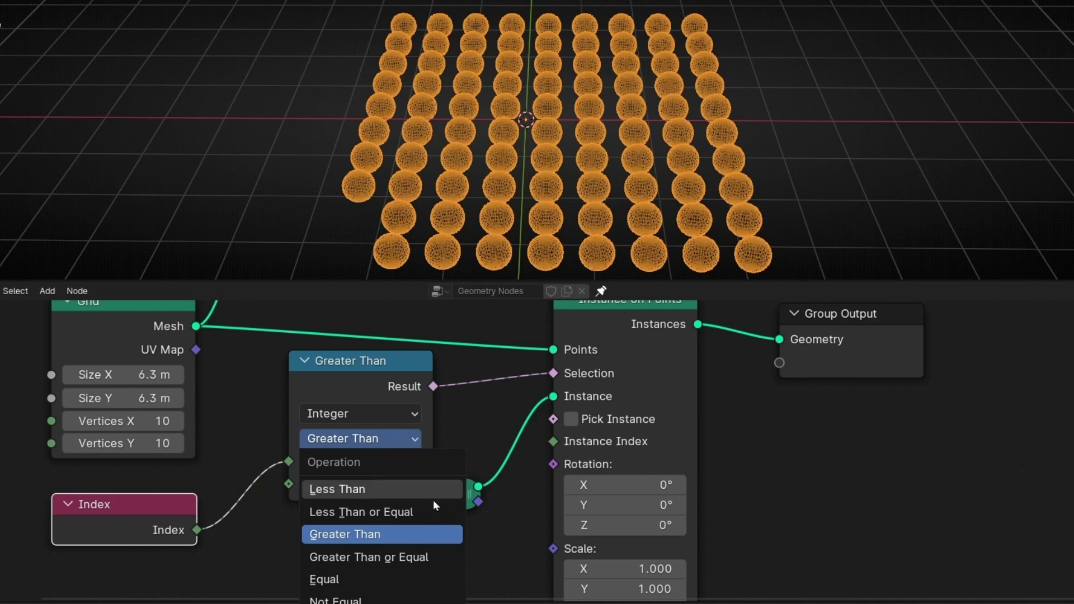
left_click(391, 557)
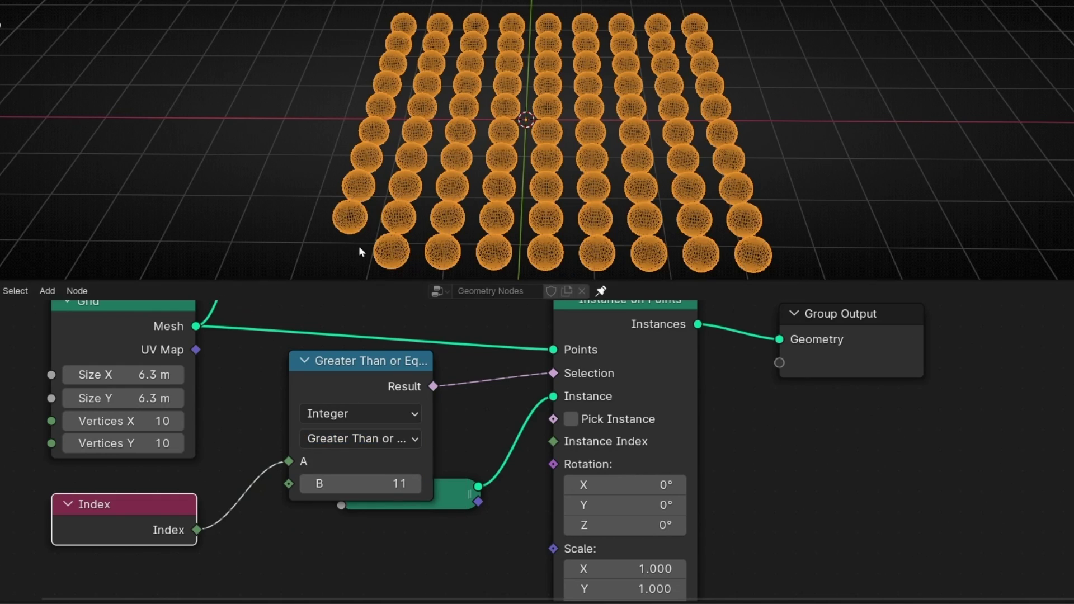
left_click(370, 438)
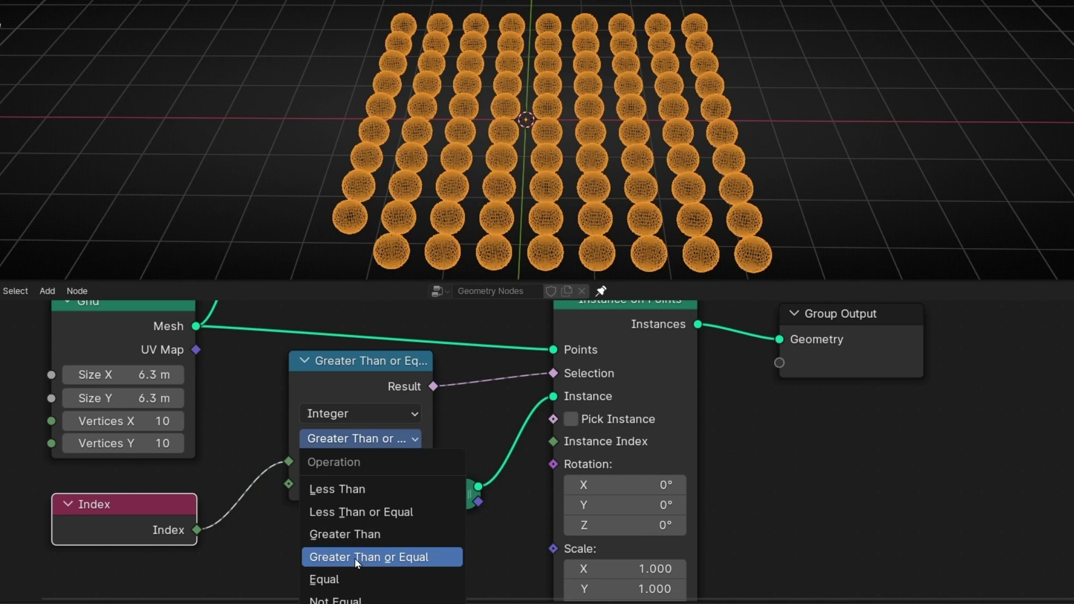
left_click(358, 600)
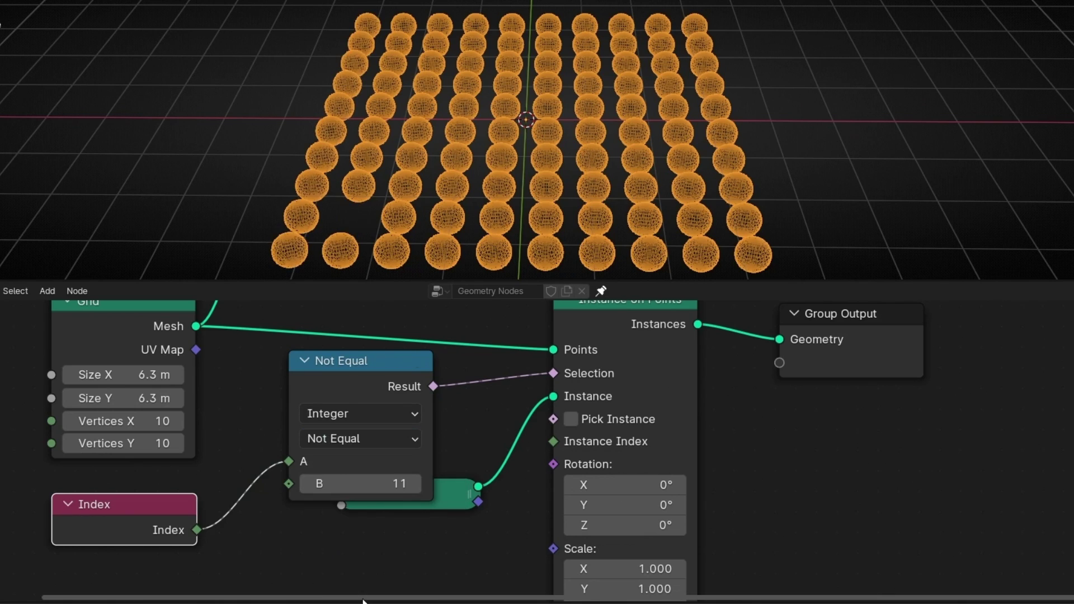
- Dissolve the Not Equal node so that Index links directly to the Selection input
left_click(353, 446)
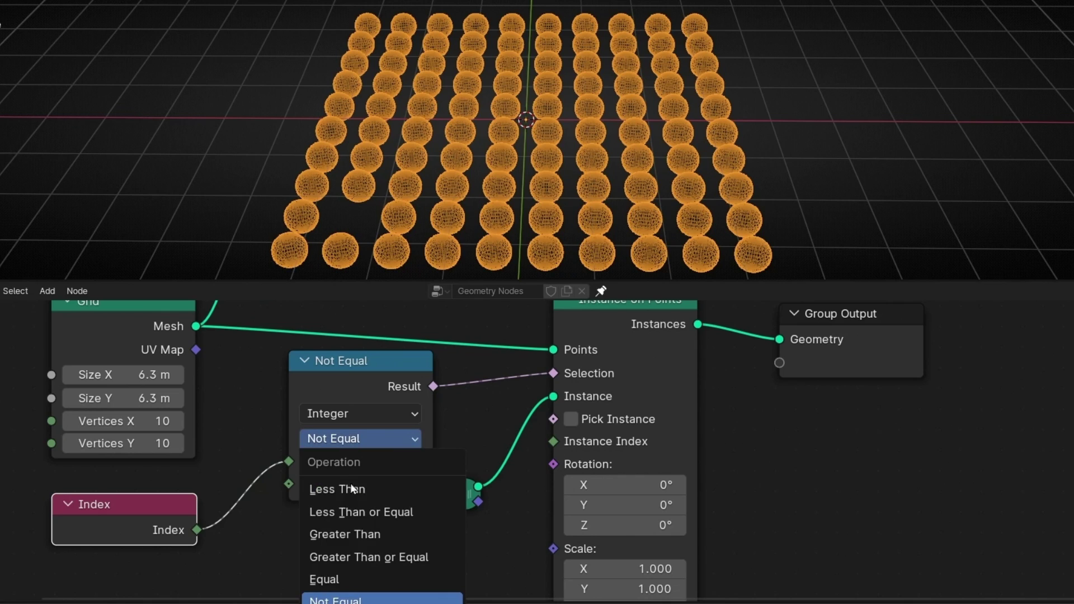
left_click(343, 383)
key("ctrl+x")
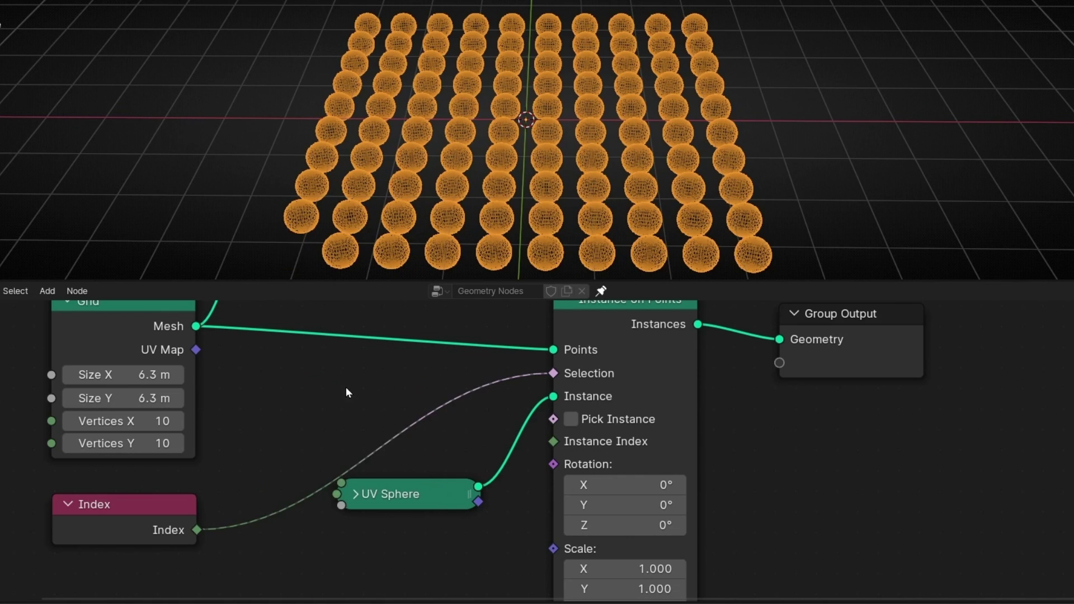
- Move the spare Floored Modulo node closer to the Grid and Index nodes and set its operation to Fraction
left_click(386, 507)
scroll(315, 456, "down", 2)
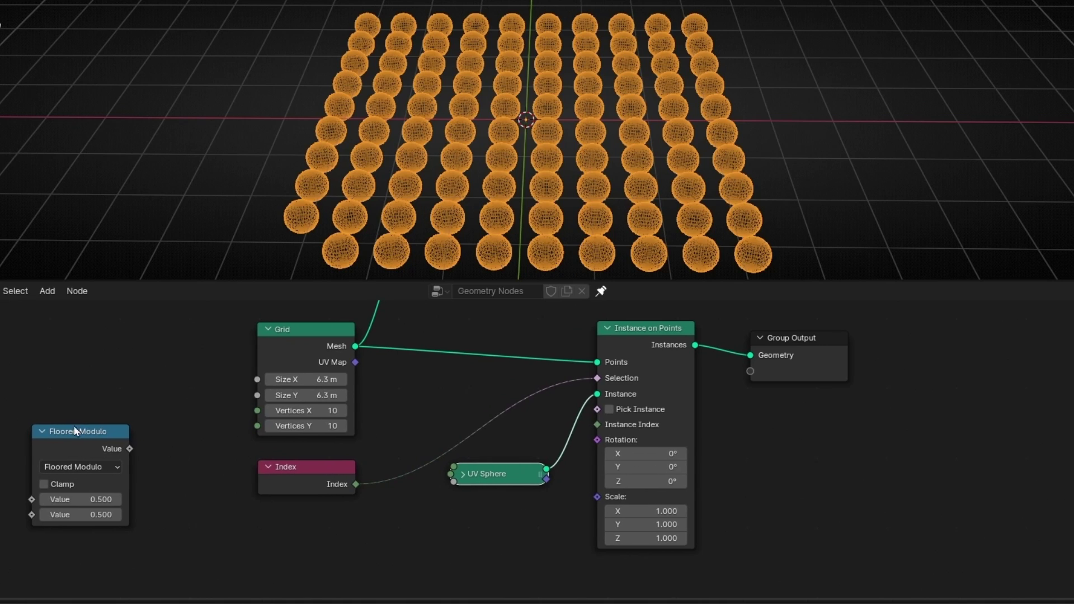
left_click_drag(74, 430, 152, 450)
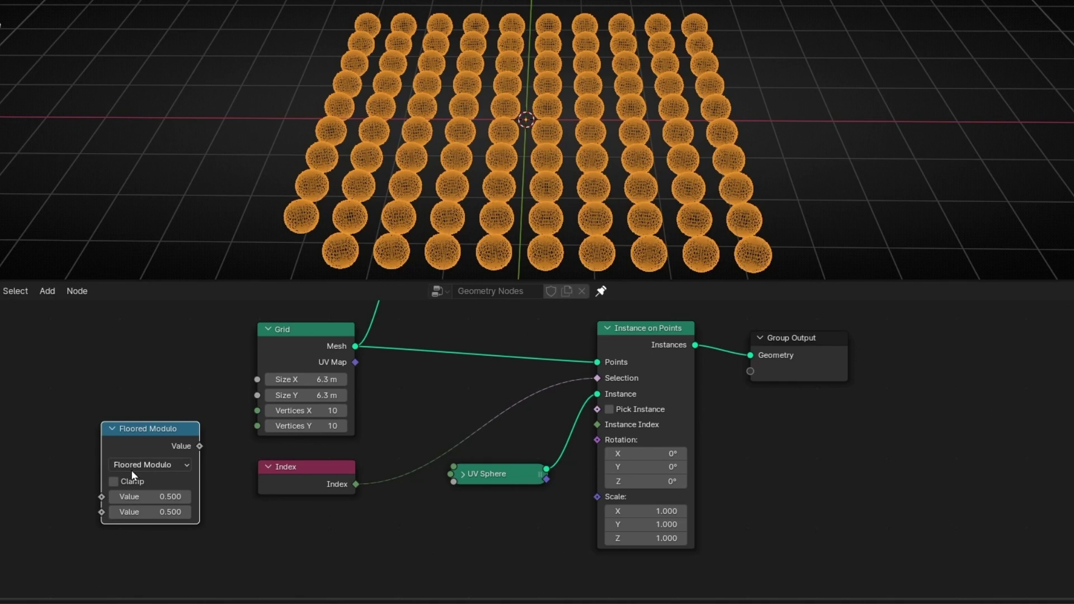
left_click_drag(158, 440, 132, 431)
left_click(129, 452)
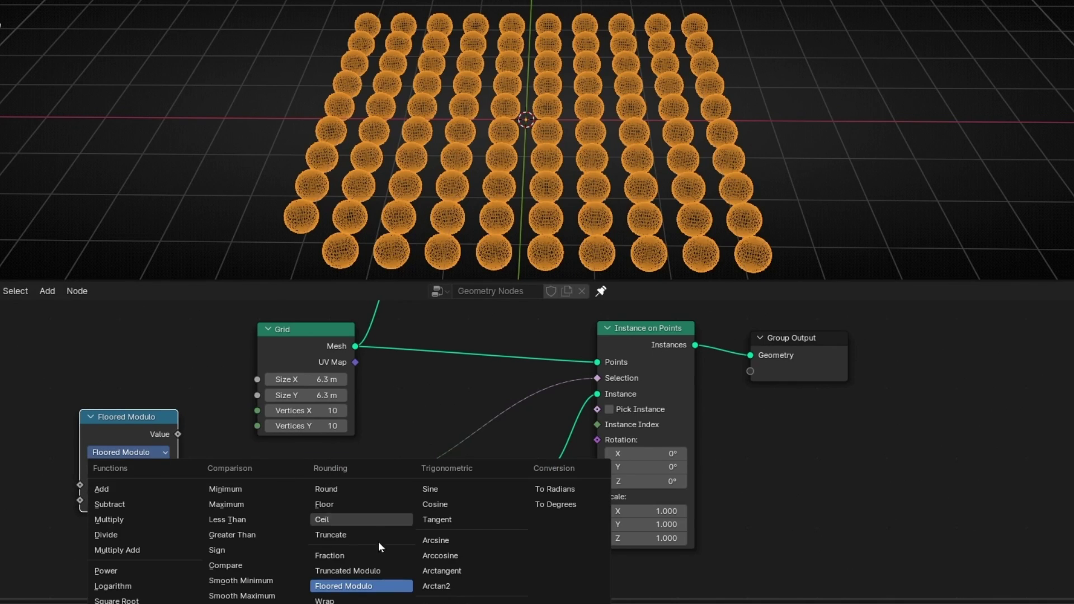
left_click(354, 553)
- Insert the Fraction node into the link between Index and Selection, making room by shifting the Index and UV Sphere nodes
left_click_drag(286, 473, 262, 473)
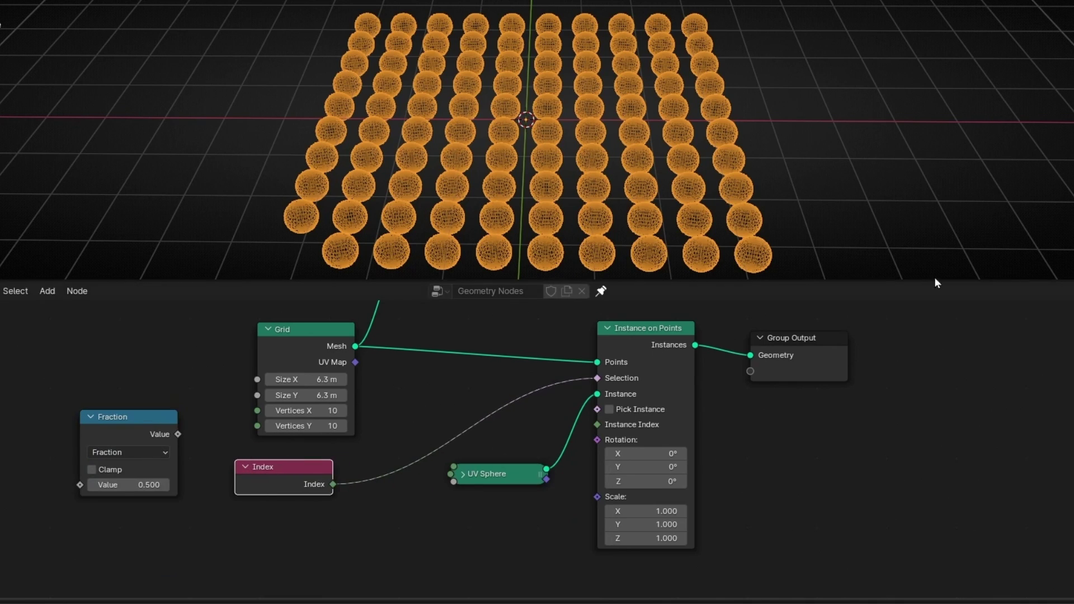
left_click_drag(153, 416, 446, 408)
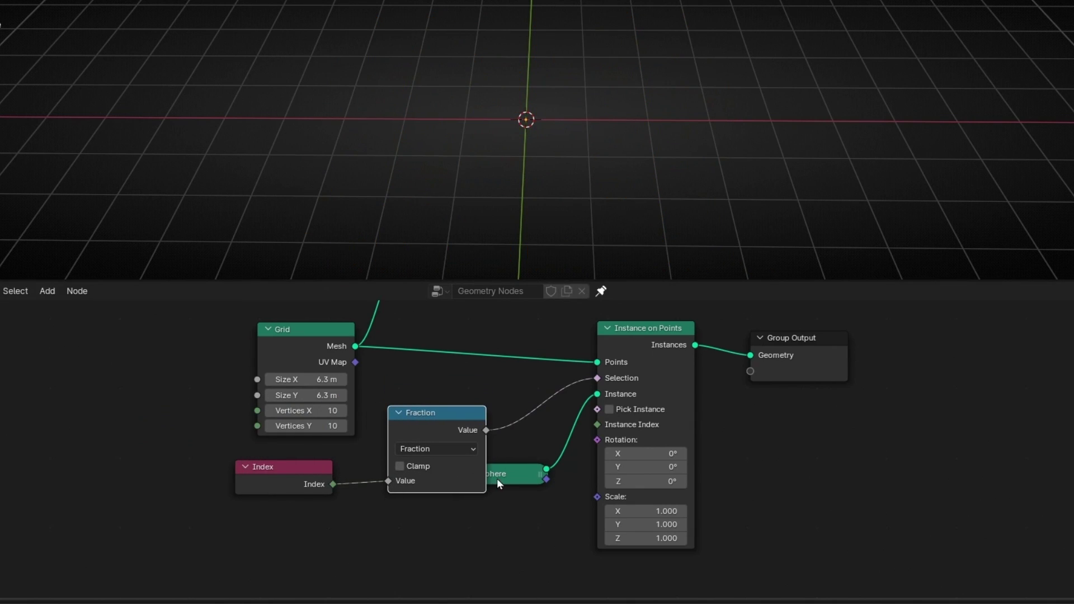
left_click_drag(498, 479, 538, 521)
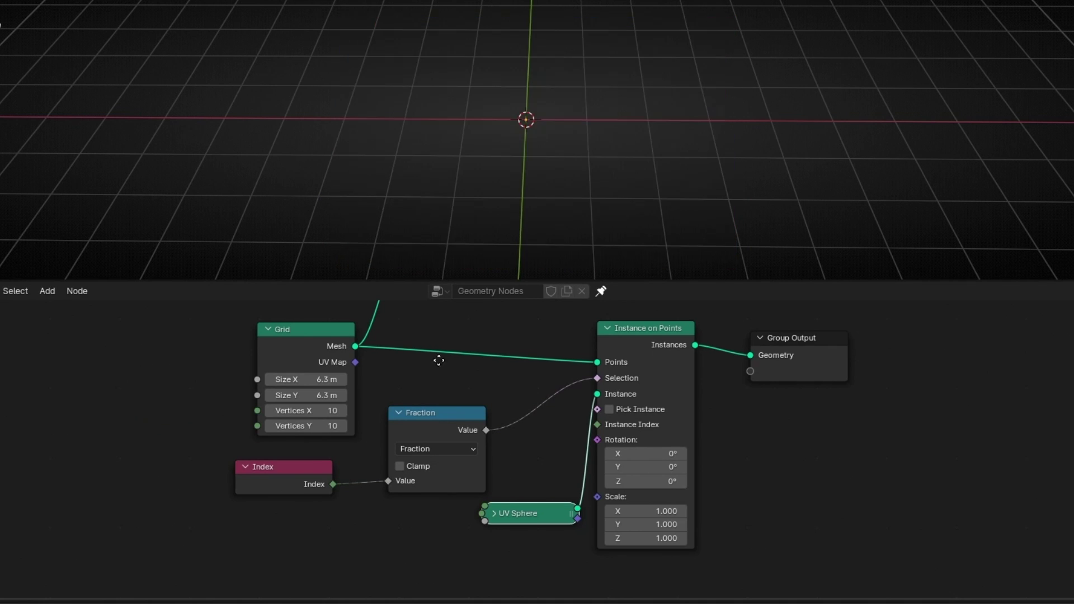
- Activate the Viewer preview and connect the Fraction node's output to the Viewer's Value input
middle_click_drag(437, 360, 393, 462)
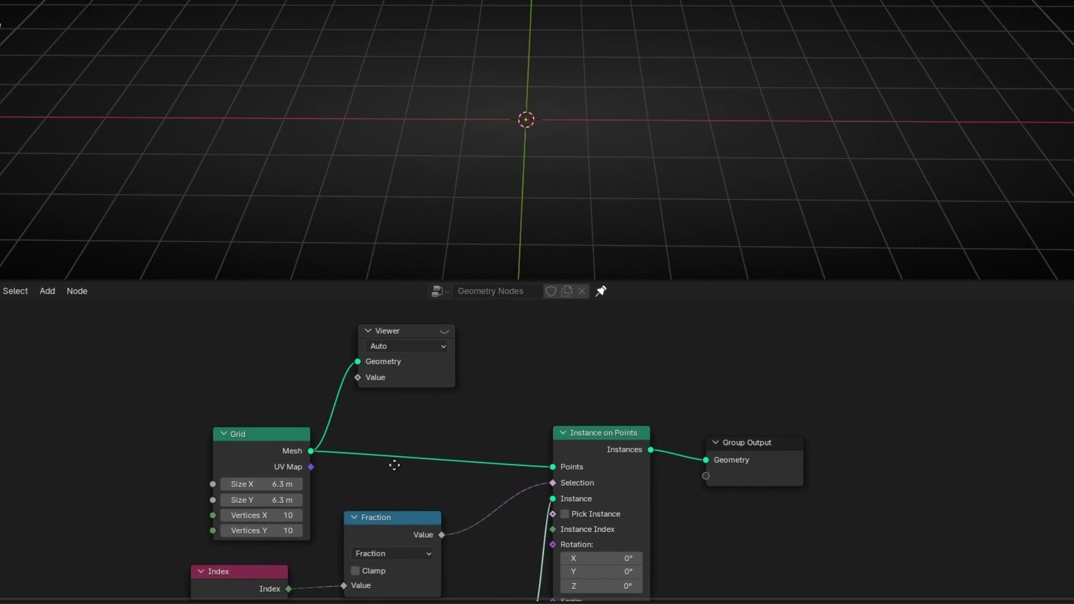
left_click(443, 331)
mouse_move(461, 393)
middle_mouse_down()
mouse_move(462, 362)
mouse_move(457, 373)
middle_mouse_up()
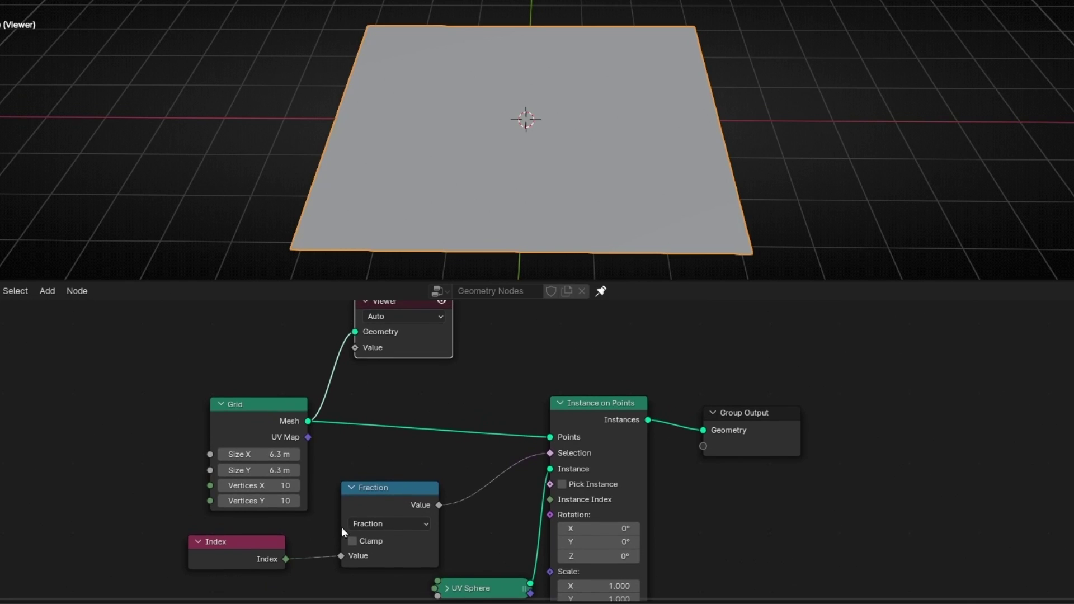
left_click_drag(435, 504, 347, 353)
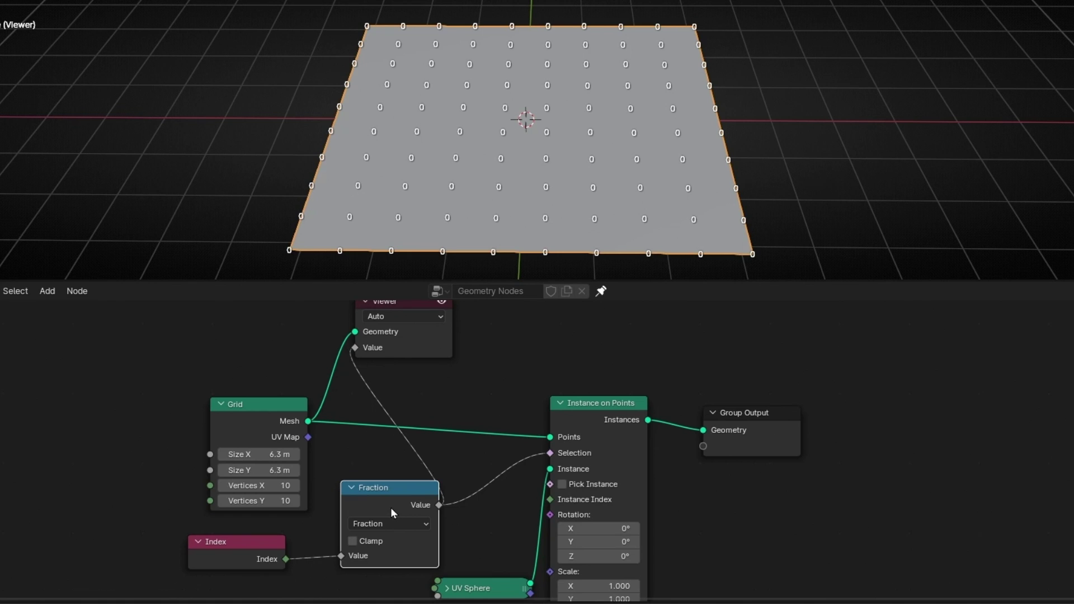
- Examine the values at the grid's near corner with annotation strokes beside it, and deactivate the Viewer preview
scroll(355, 220, "up", 2)
middle_click_drag(354, 220, 445, 127, "shift")
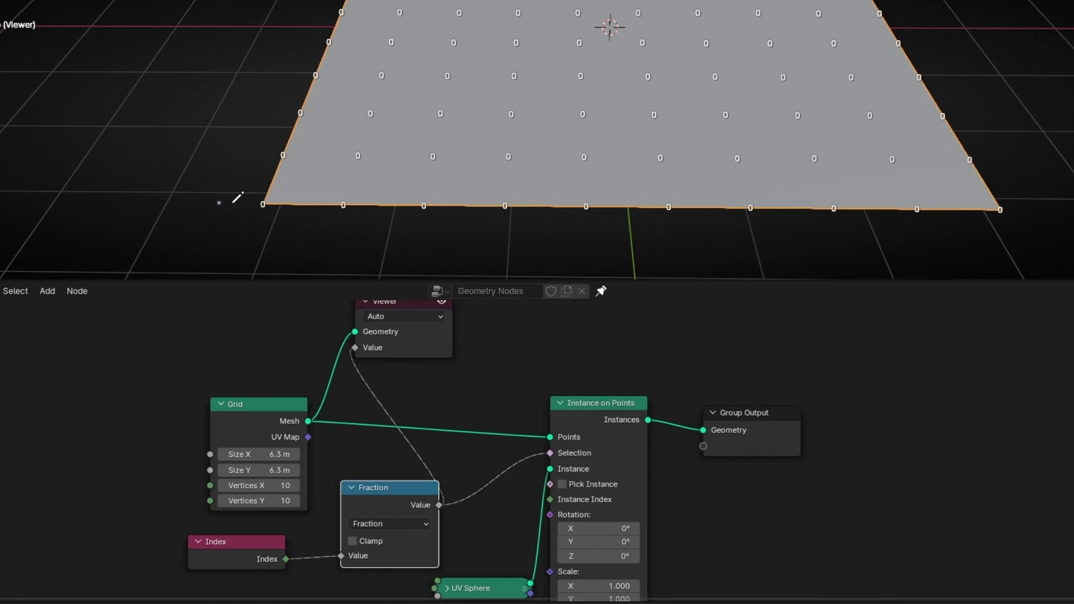
mouse_move(231, 204)
left_mouse_down()
mouse_move(219, 204)
mouse_move(234, 157)
left_mouse_up()
mouse_move(228, 203)
left_mouse_down("ctrl")
mouse_move(230, 159)
mouse_move(242, 174)
left_mouse_up("ctrl")
left_click(443, 302)
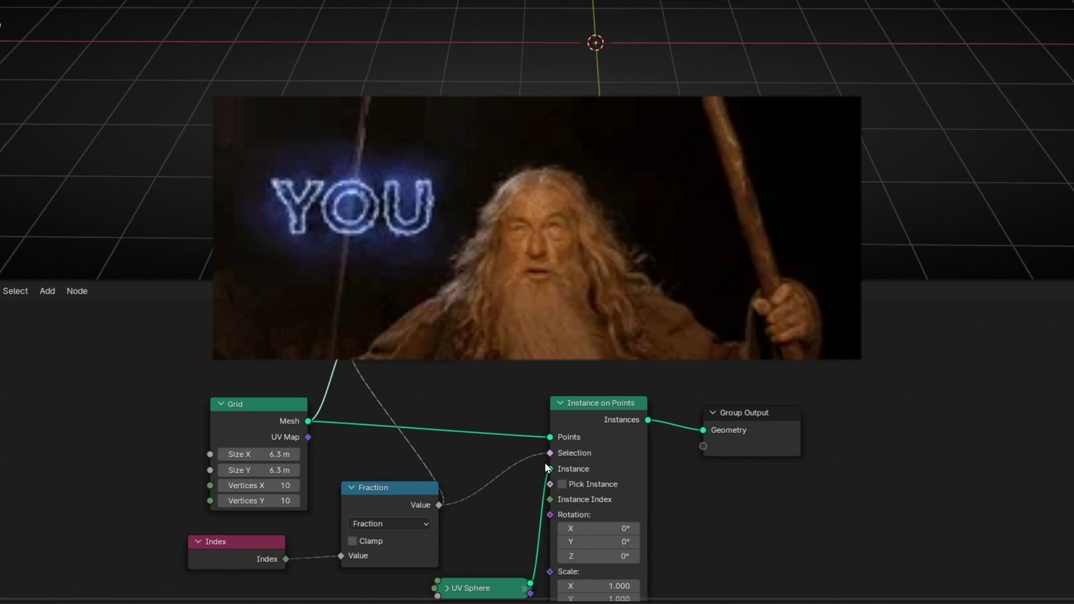
- Change the Fraction node's operation to Floored Modulo
mouse_move(548, 457)
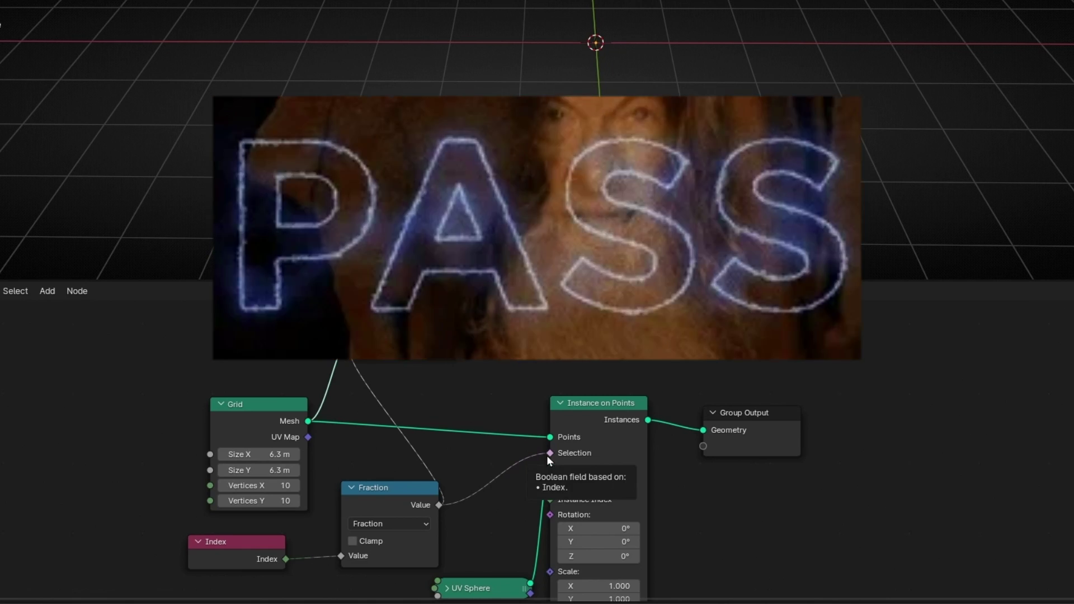
left_click(368, 508)
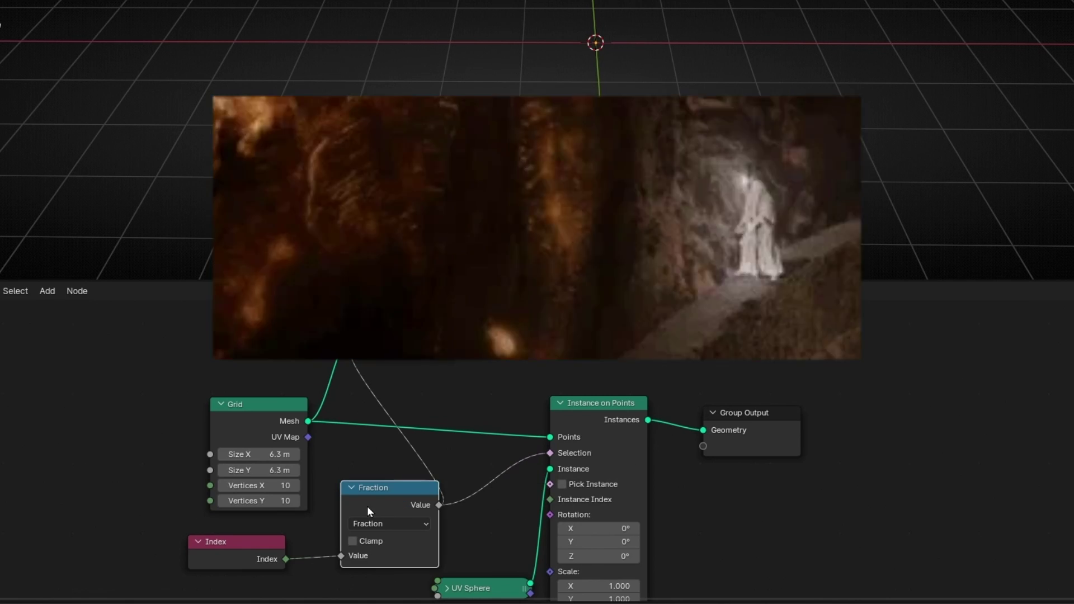
left_click(371, 526)
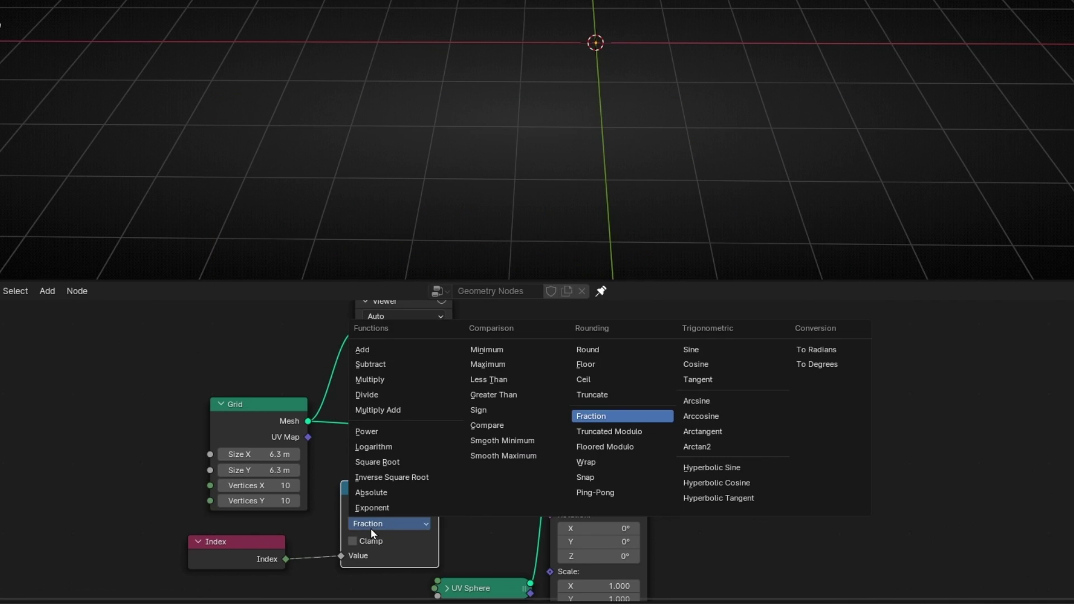
left_click(622, 445)
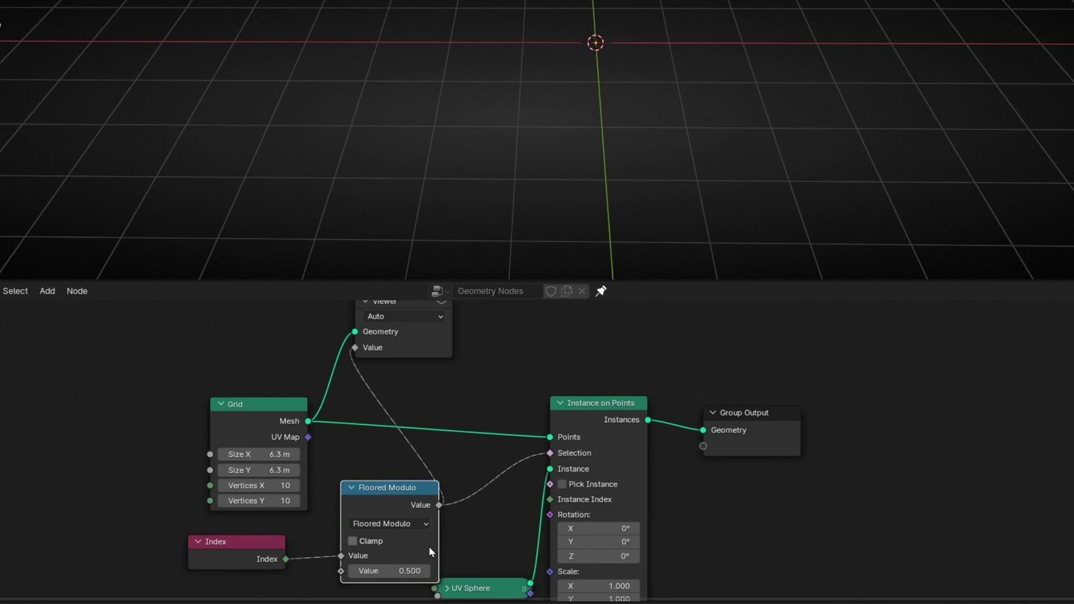
- Move the Viewer node down with its preview active, and set the Floored Modulo's second value to 1
left_click_drag(414, 364, 423, 397)
left_click(407, 569)
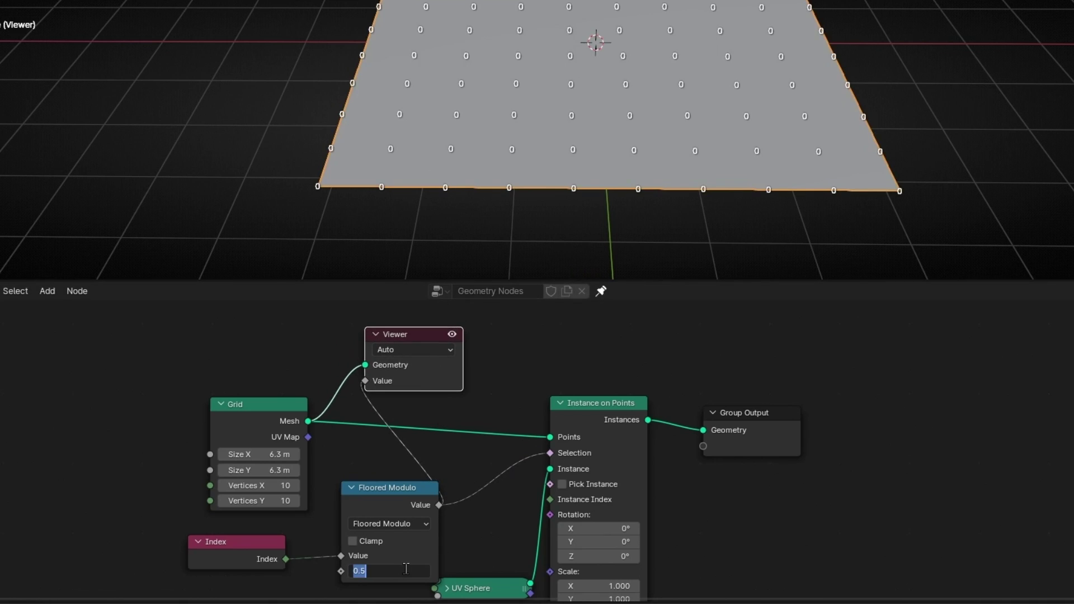
type("1")
key("Return")
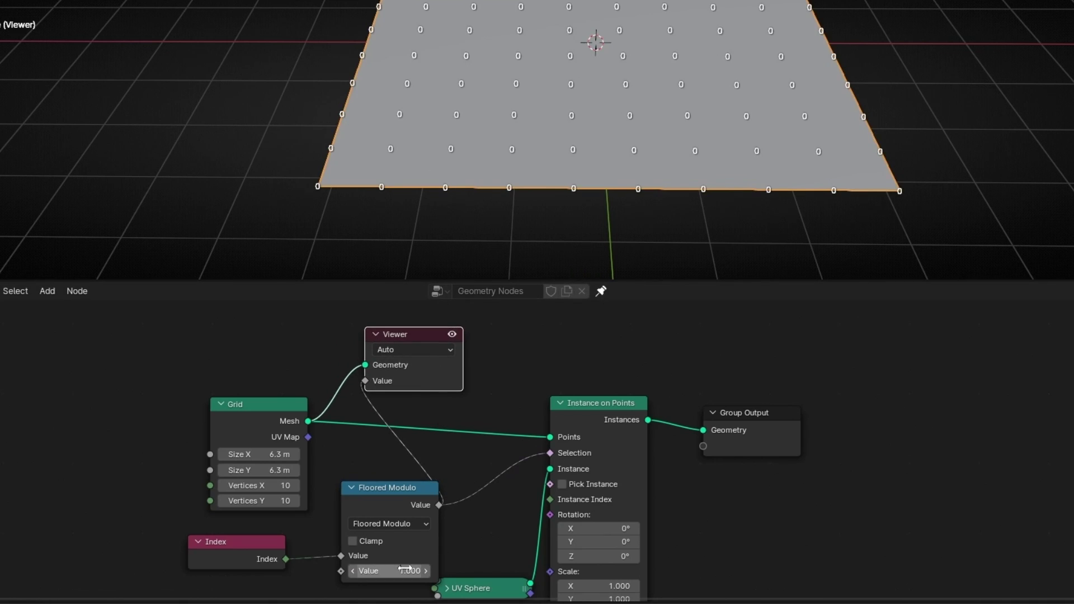
- Deactivate the Viewer preview, and step the Floored Modulo's second value up to 1.3 and back to 1.2
left_click(452, 335)
left_click(424, 571)
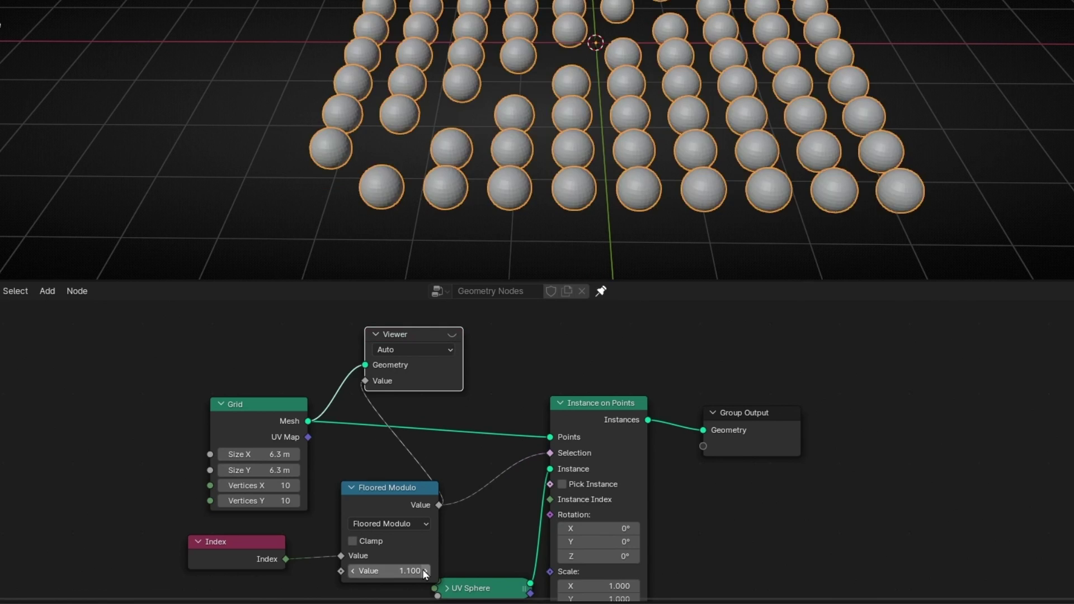
left_click(424, 570)
left_click(424, 571)
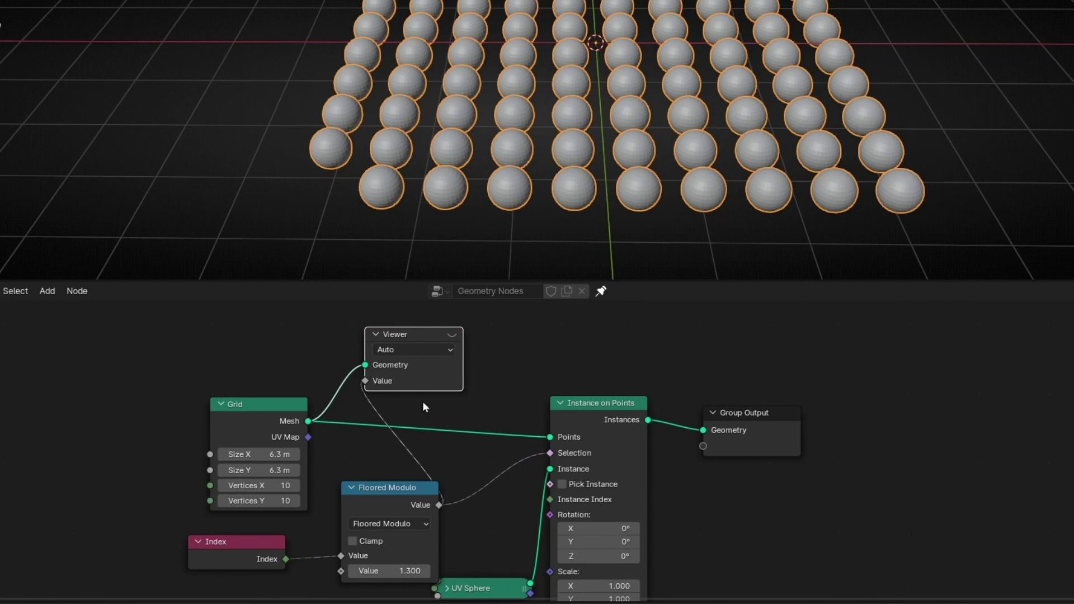
scroll(452, 216, "down", 4)
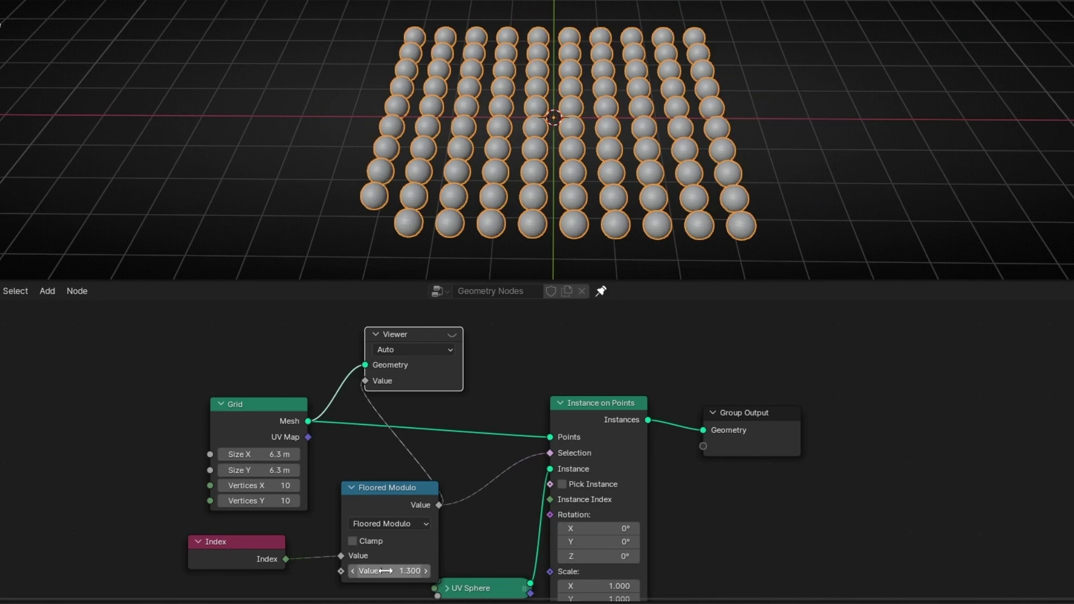
left_click(354, 573)
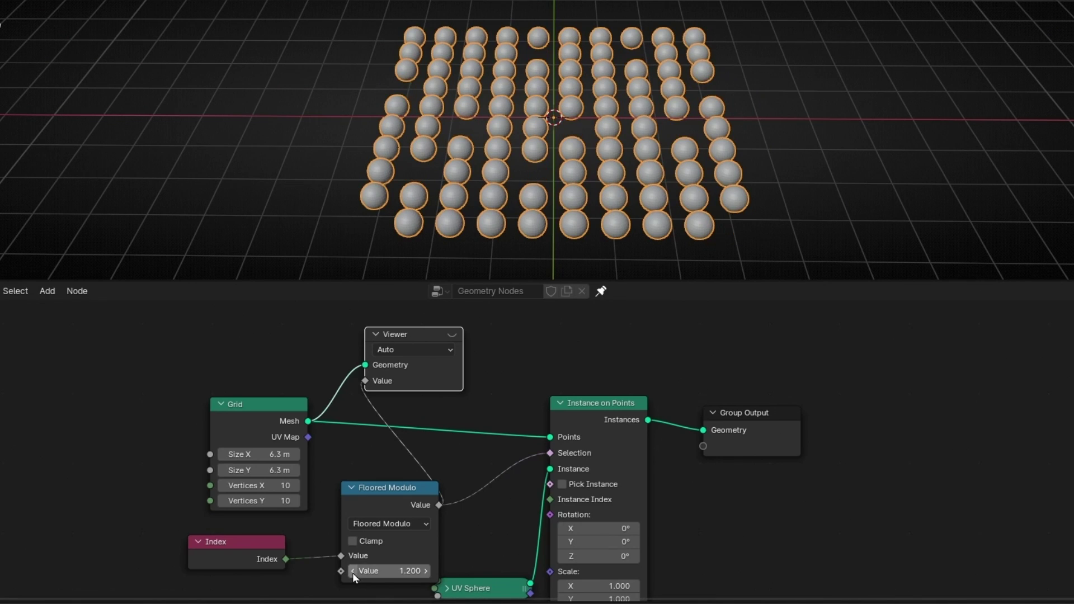
- Set the Floored Modulo's second value to 2 so that every other point in the grid gets a sphere
left_click(382, 571)
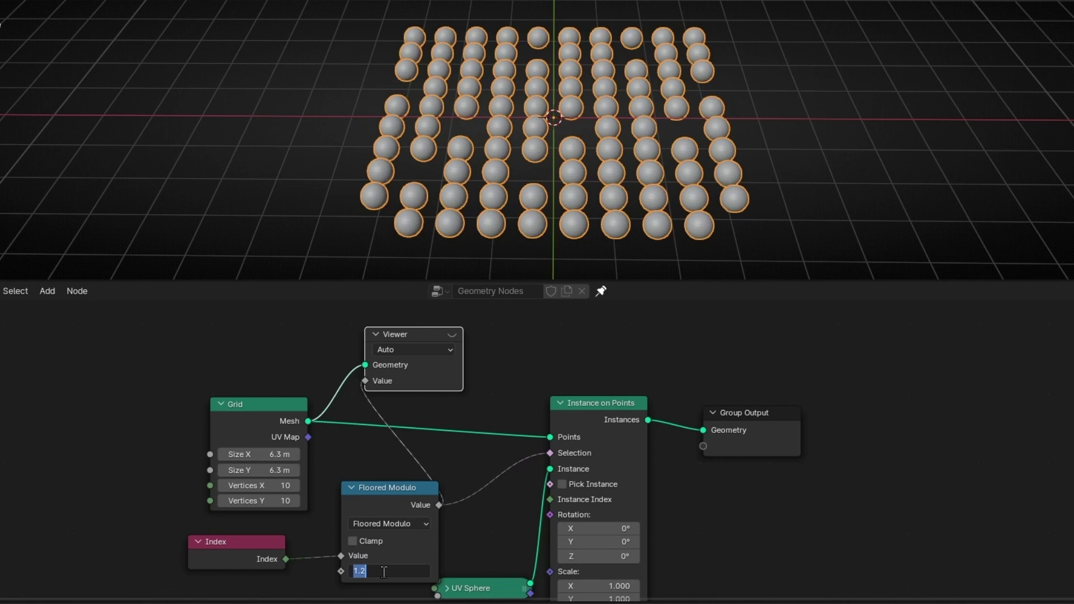
type("2")
key("Return")
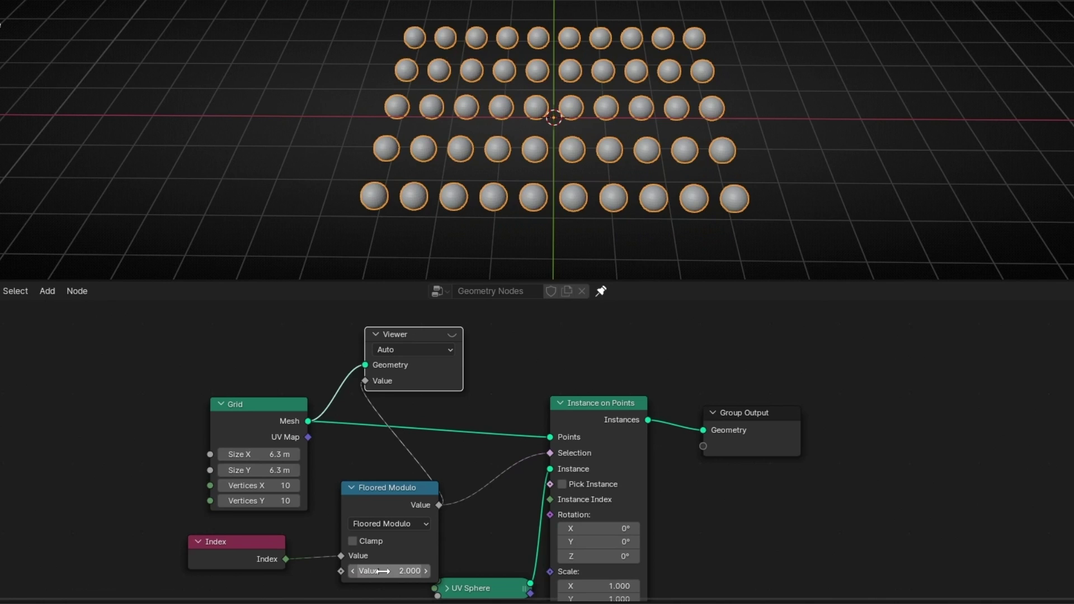
scroll(405, 230, "up", 1)
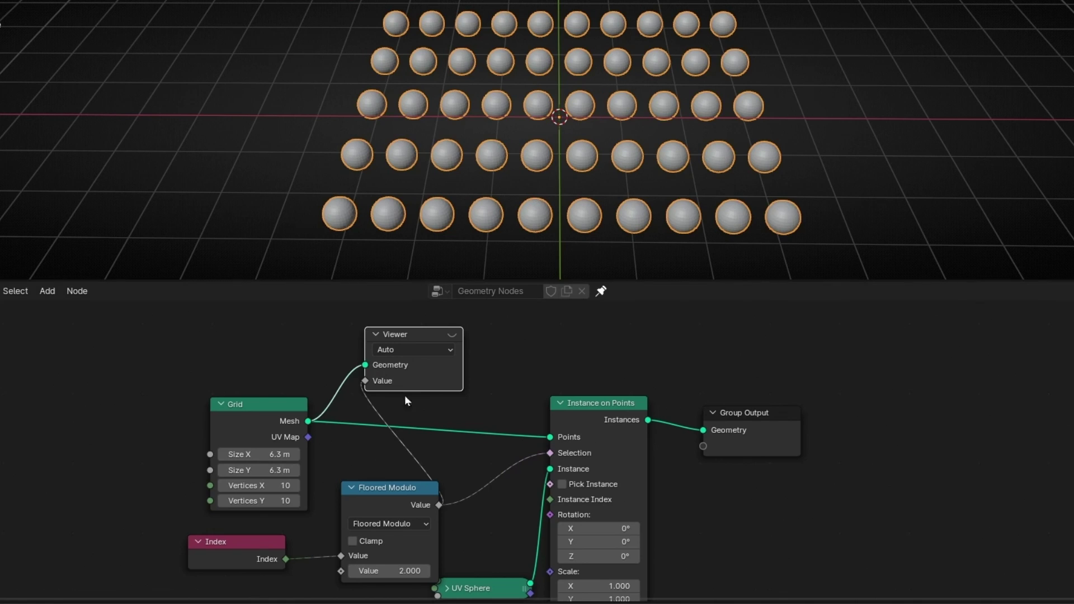
scroll(479, 538, "up", 4)
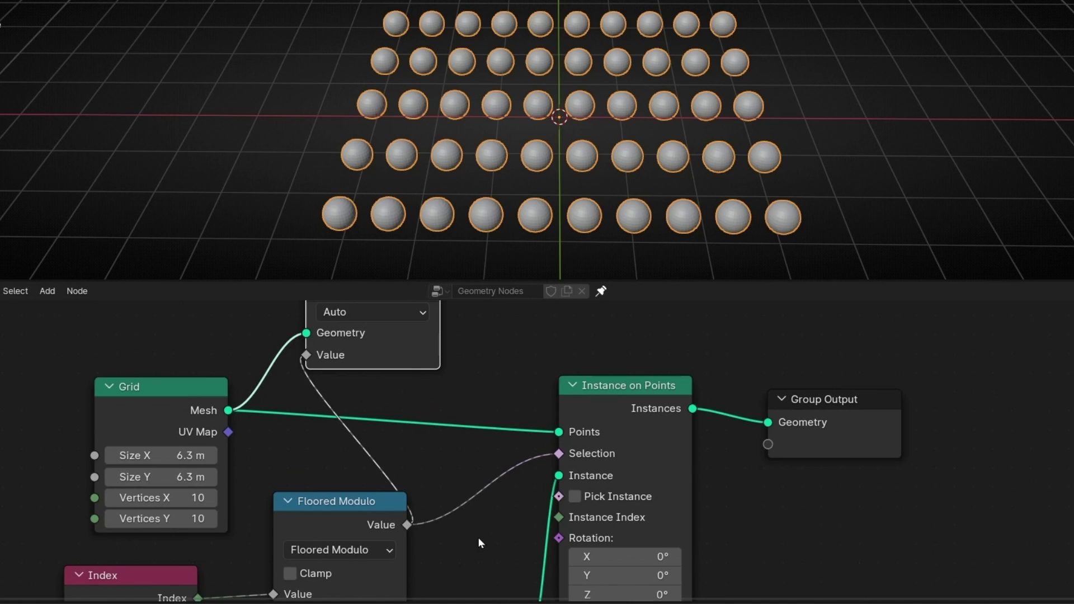
- Activate the Viewer preview and examine the Floored Modulo values across the grid points
middle_click_drag(478, 538, 518, 456)
middle_click_drag(450, 370, 458, 468)
left_click(474, 322)
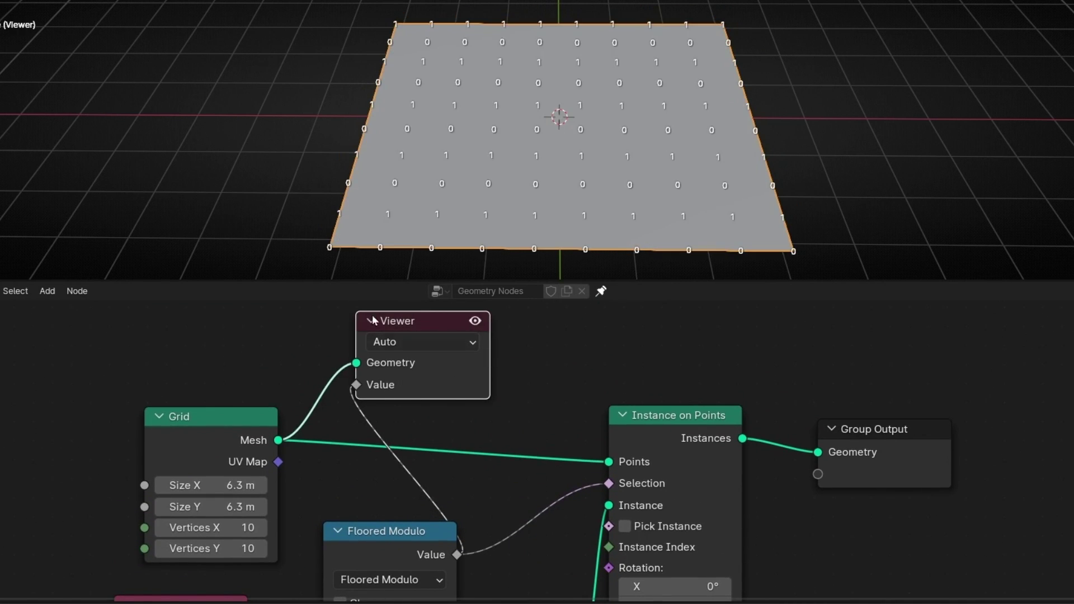
scroll(333, 246, "up", 3)
middle_click_drag(358, 211, 382, 167, "shift")
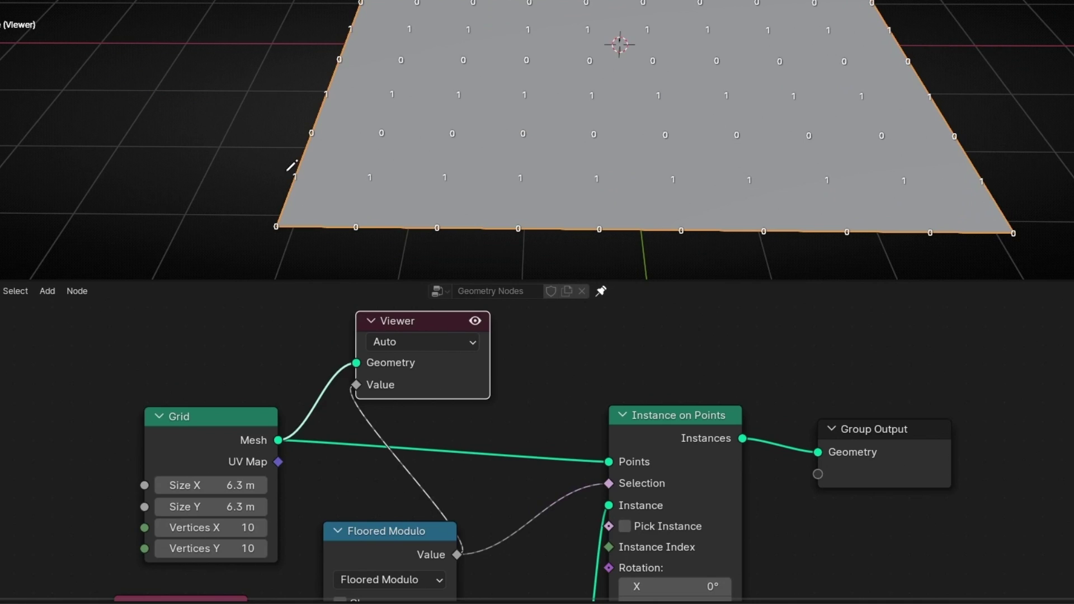
- Draw annotation arrows beside the grid's left edge to link the repeating modulo values of consecutive points
middle_click_drag(353, 490, 345, 415)
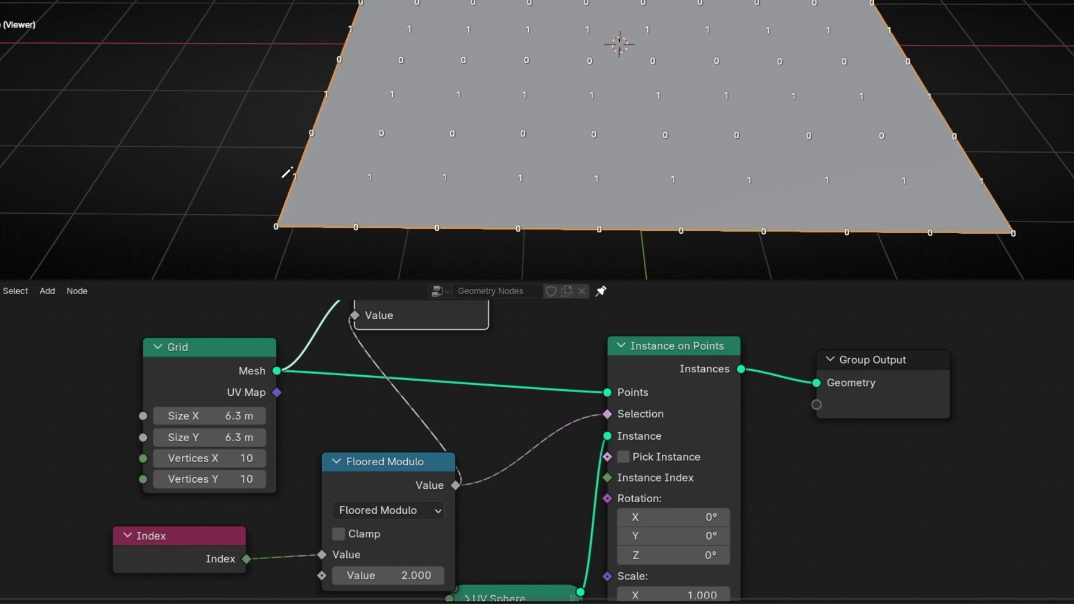
mouse_move(250, 232)
left_mouse_down()
mouse_move(239, 188)
mouse_move(283, 171)
mouse_move(259, 193)
mouse_move(253, 117)
mouse_move(292, 115)
mouse_move(294, 129)
mouse_move(167, 115)
mouse_move(198, 232)
left_mouse_up()
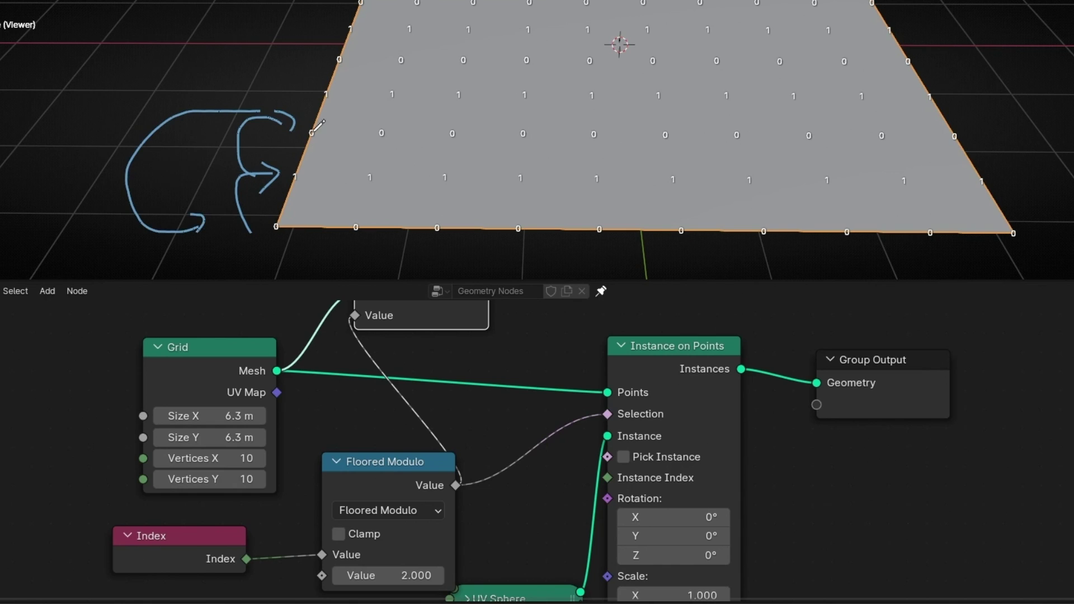
mouse_move(268, 140)
left_mouse_down("ctrl")
mouse_move(129, 222)
mouse_move(280, 166)
left_mouse_up("ctrl")
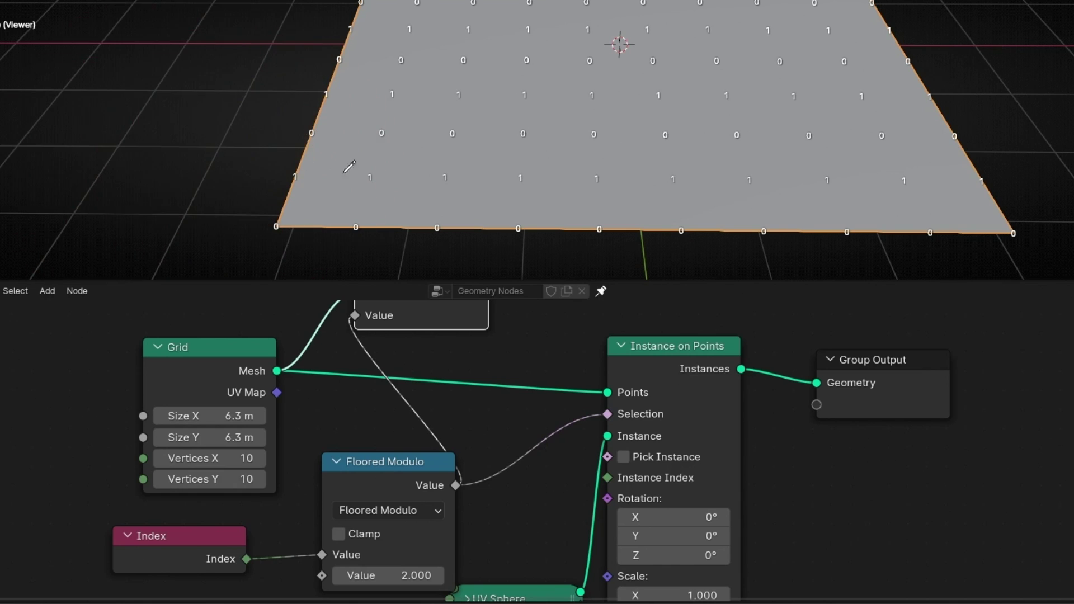
- Deactivate the Viewer preview and examine the rows of instanced spheres
scroll(467, 360, "down", 1)
middle_click_drag(456, 374, 415, 435)
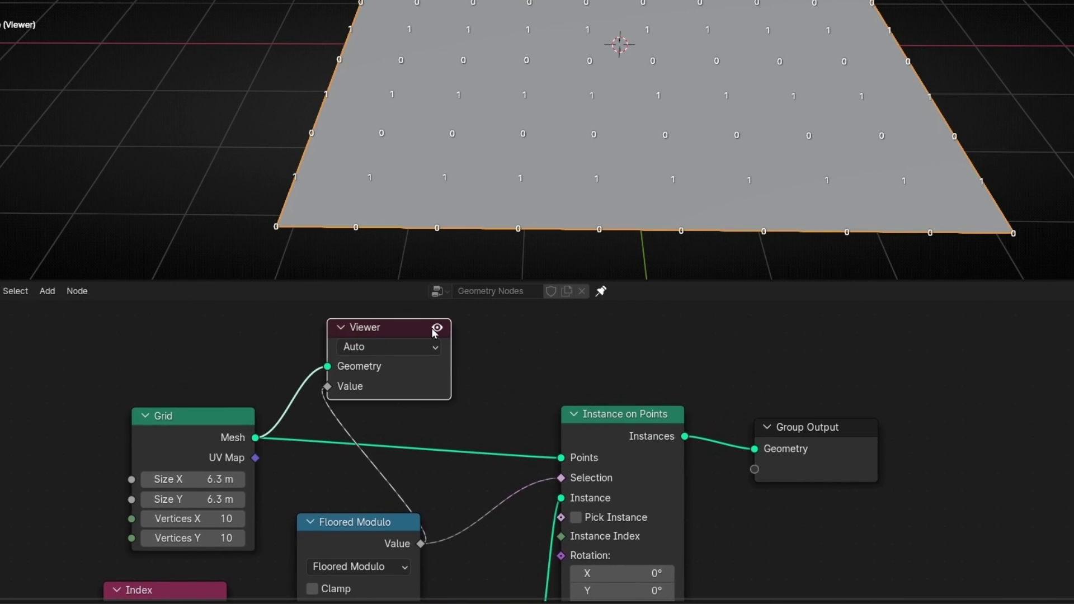
left_click(436, 331)
scroll(430, 177, "down", 1)
middle_click_drag(427, 177, 423, 226)
scroll(427, 211, "down", 1)
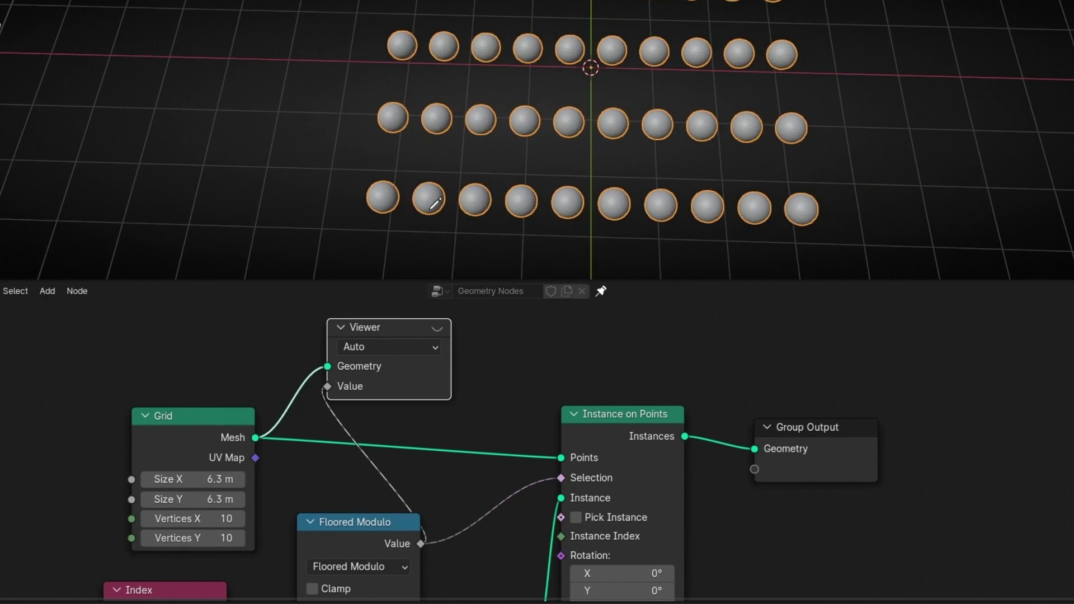
middle_click_drag(464, 174, 410, 192, "shift")
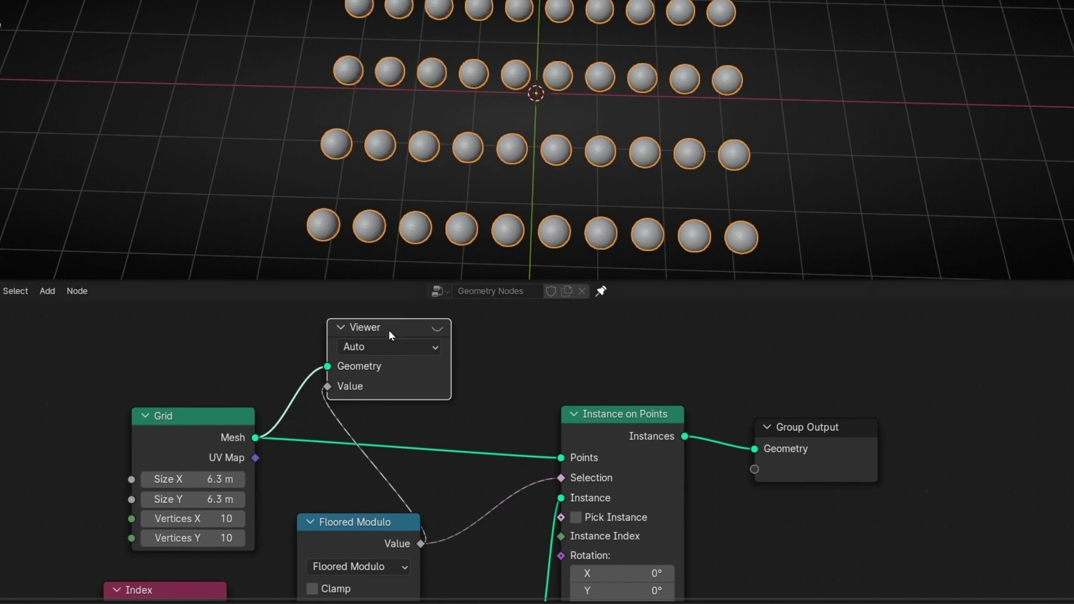
- Reactivate the Viewer preview and set the Floored Modulo's second value to 3
left_click(440, 329)
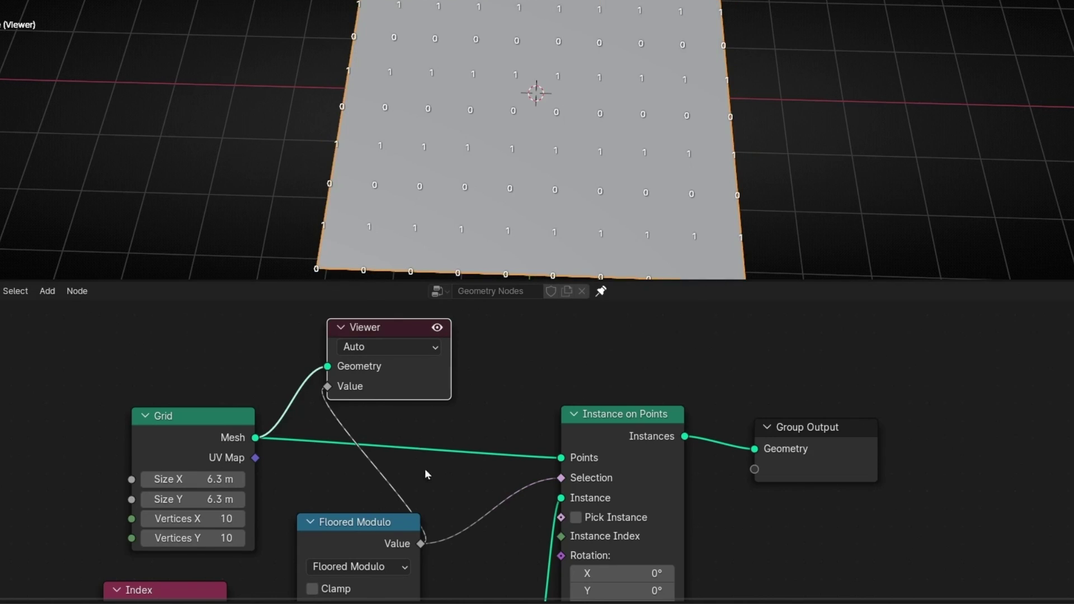
middle_click_drag(364, 348, 378, 253)
left_click(366, 532)
type("3")
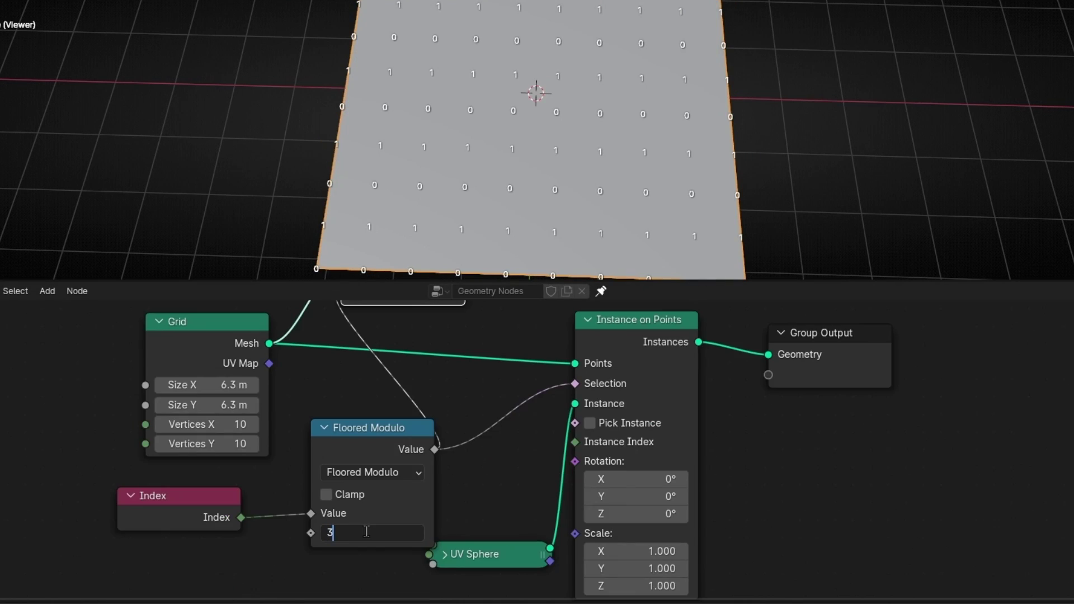
key("Return")
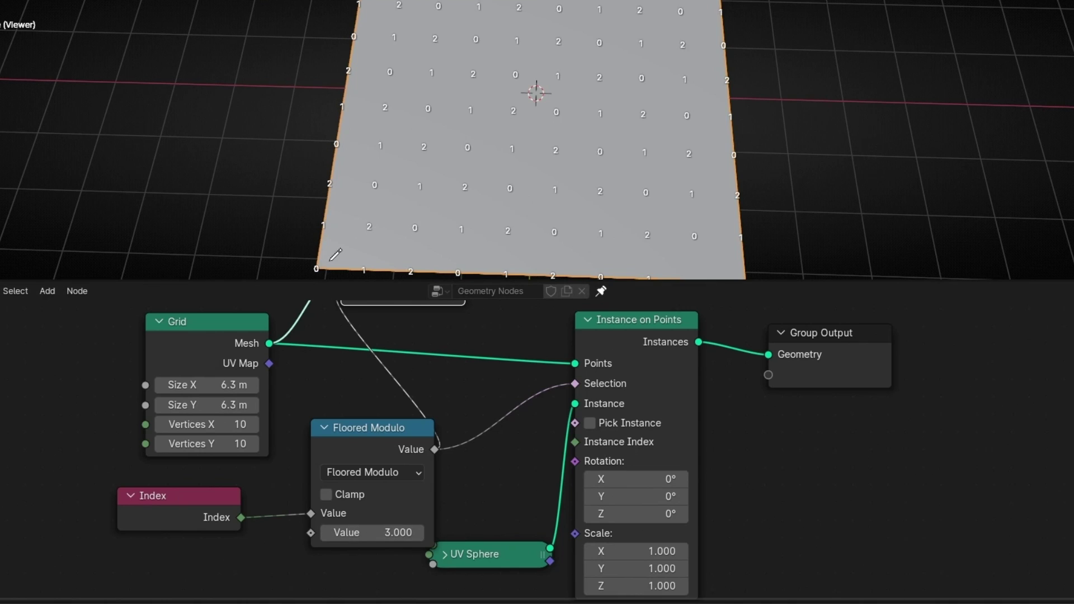
- Undo the first annotation stroke and circle several grid points that have a modulo value of 0
mouse_move(297, 265)
left_mouse_down()
mouse_move(313, 217)
mouse_move(307, 191)
mouse_move(332, 179)
mouse_move(314, 145)
mouse_move(336, 136)
mouse_move(358, 149)
mouse_move(353, 164)
mouse_move(325, 119)
left_mouse_up()
key("ctrl+z")
left_click_drag(348, 34, 346, 26)
mouse_move(409, 62)
left_mouse_down()
mouse_move(386, 72)
mouse_move(410, 58)
left_mouse_up()
left_click_drag(430, 102, 434, 116)
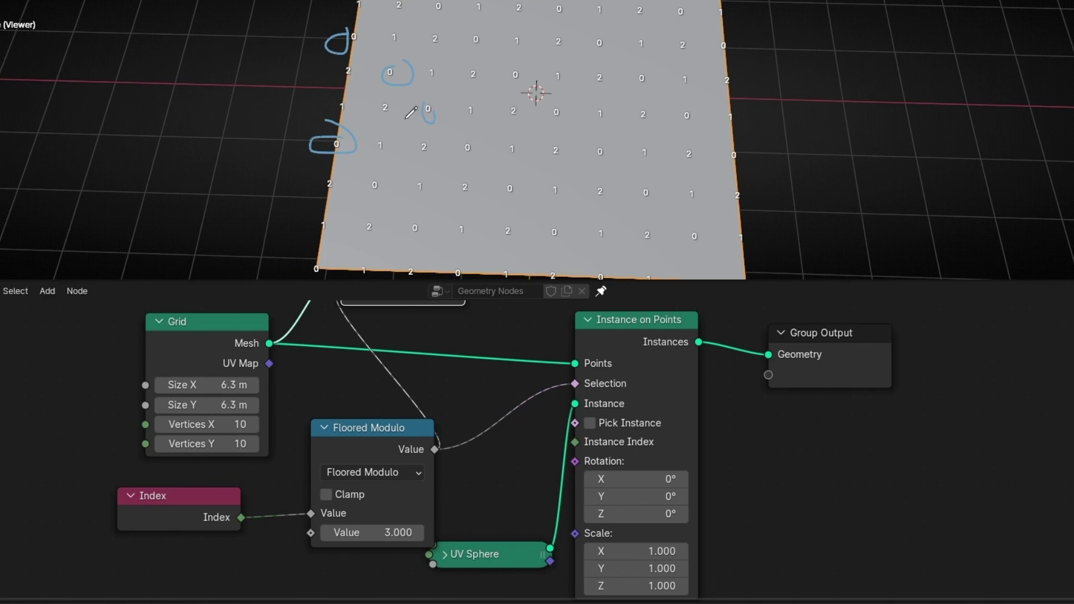
- Deactivate the Viewer preview and examine the sphere pattern across the whole grid
key("Home")
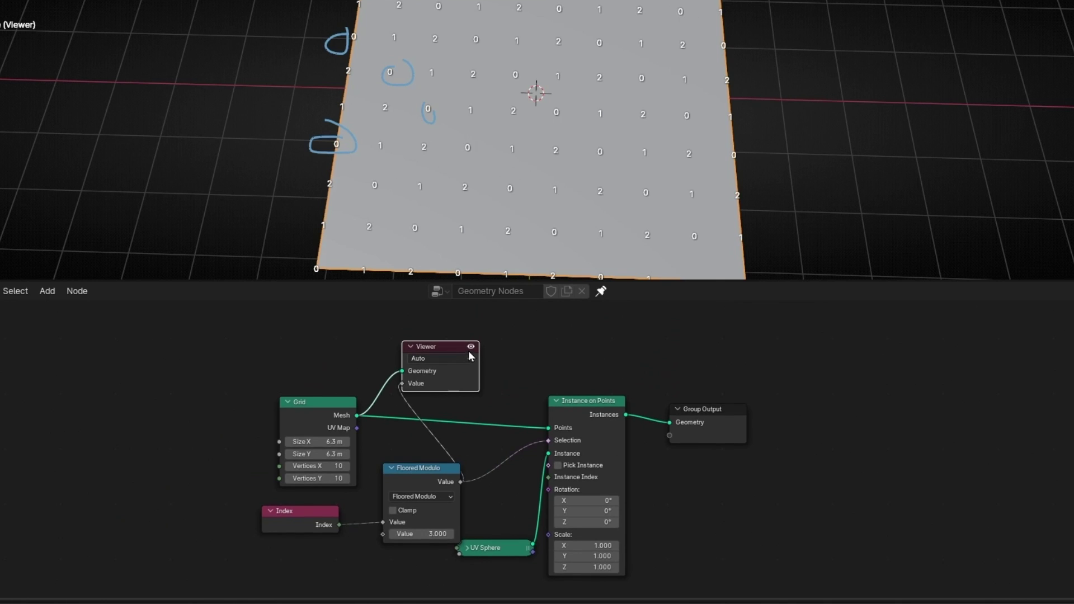
left_click(470, 348)
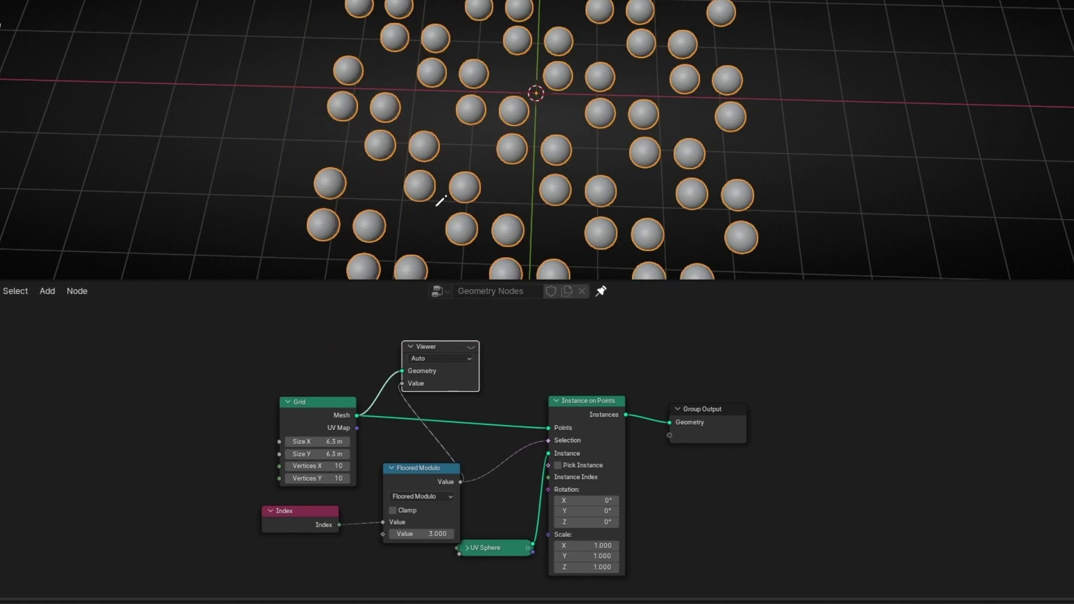
scroll(438, 205, "down", 2)
middle_click_drag(430, 136, 429, 169, "shift")
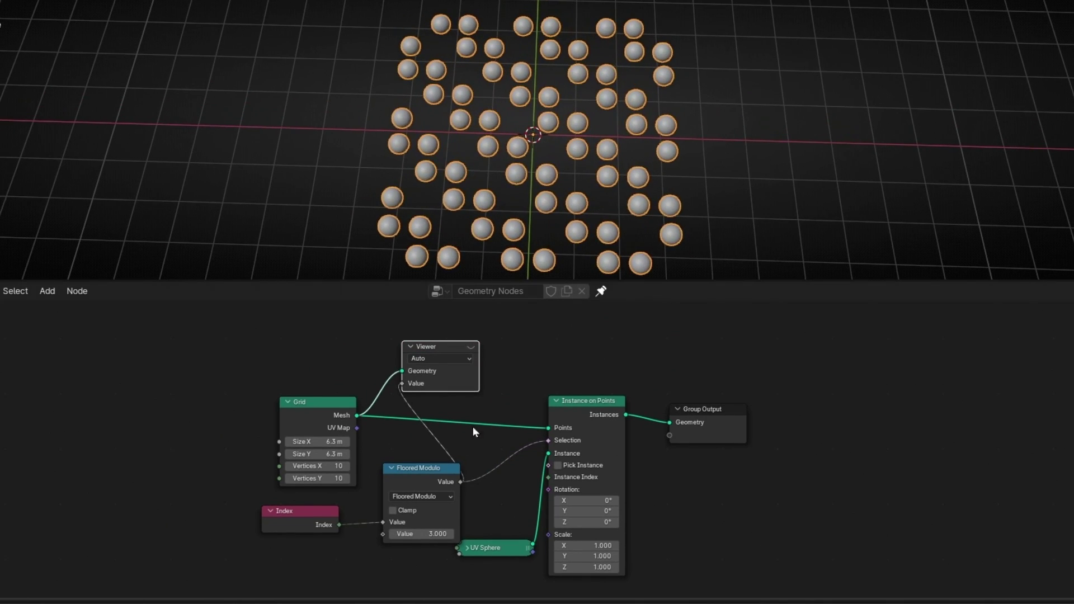
- Try the Floored Modulo's second value at 3.3, 4 and 5 to vary which points get spheres
scroll(524, 451, "up", 1)
left_click_drag(432, 549, 436, 549)
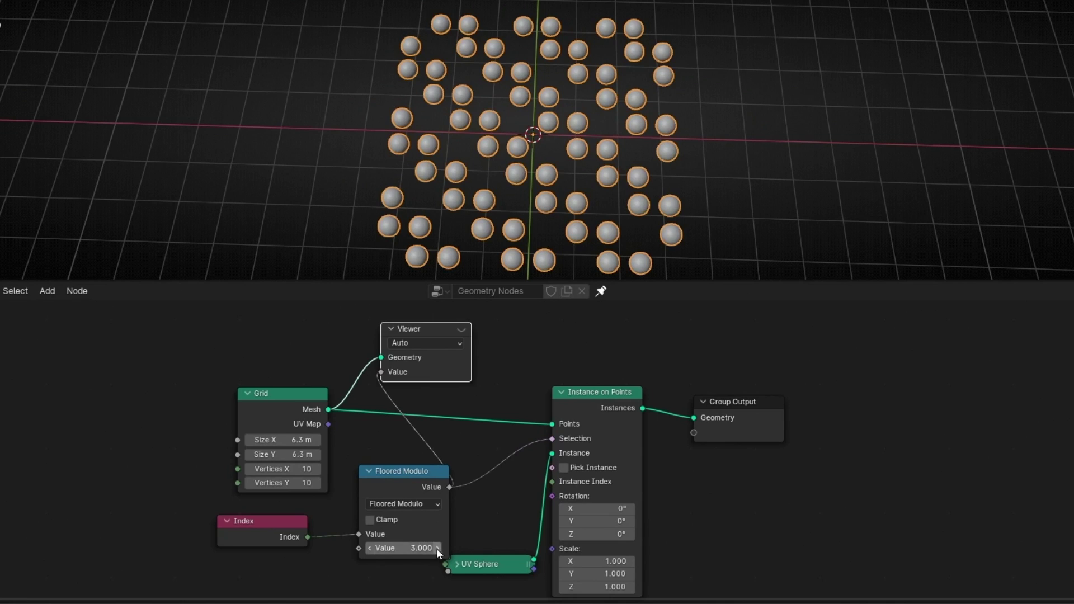
left_click(436, 548)
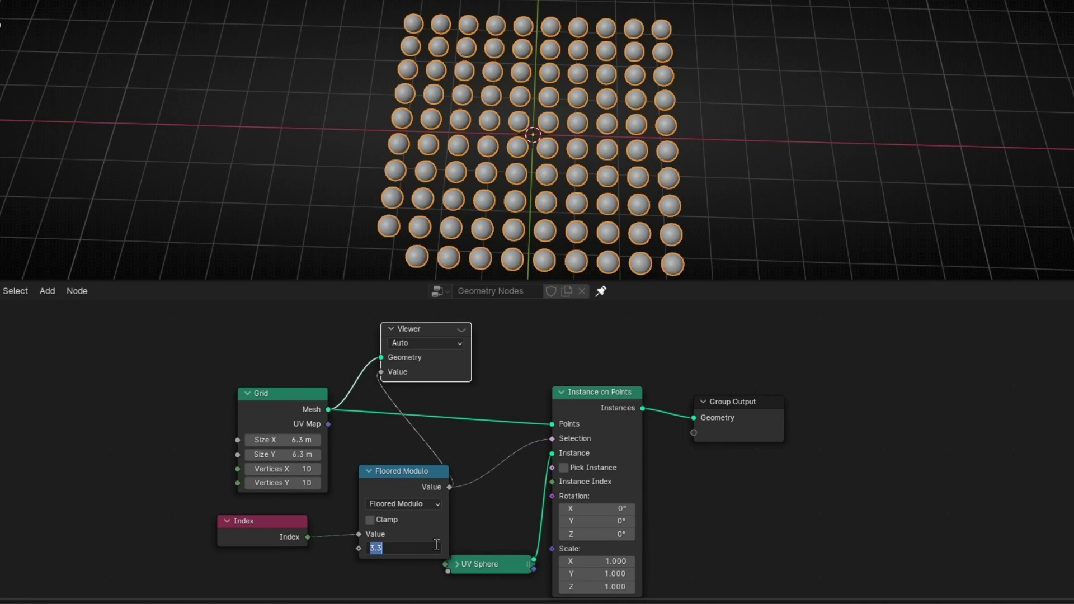
type("4")
key("Return")
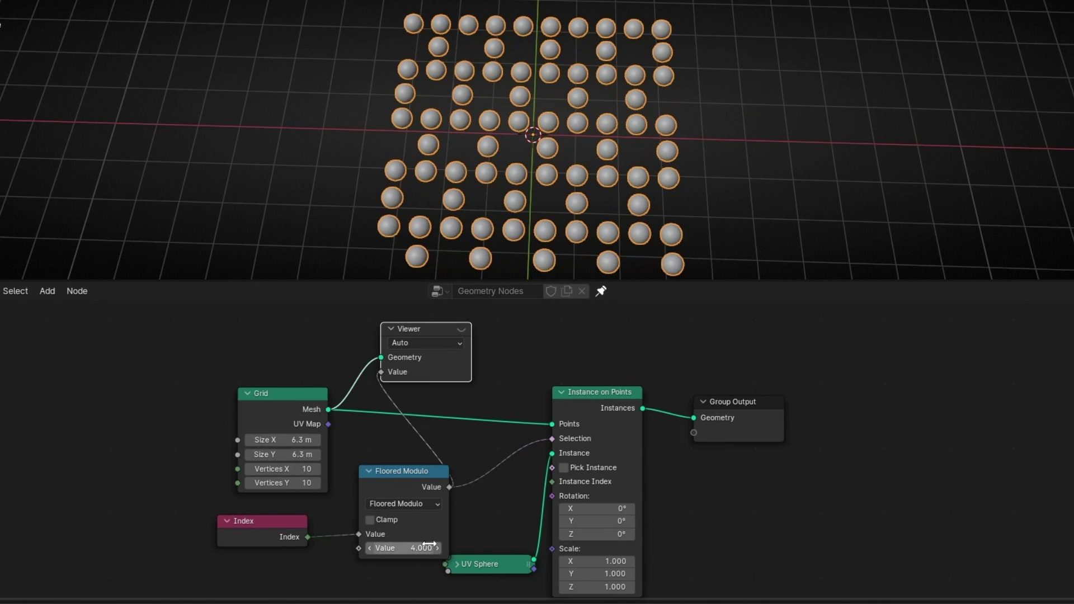
left_click(420, 547)
type("5")
key("Return")
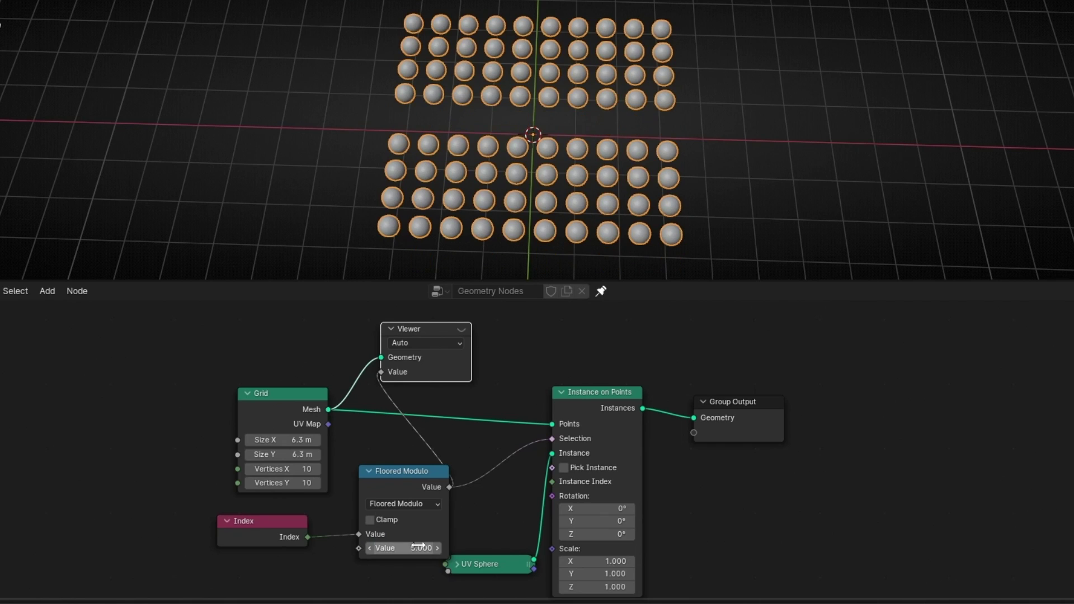
- Try 6, 7 and 8 as the Floored Modulo's second value
left_click(418, 547)
type("6")
key("Return")
left_click(418, 547)
type("7")
key("Return")
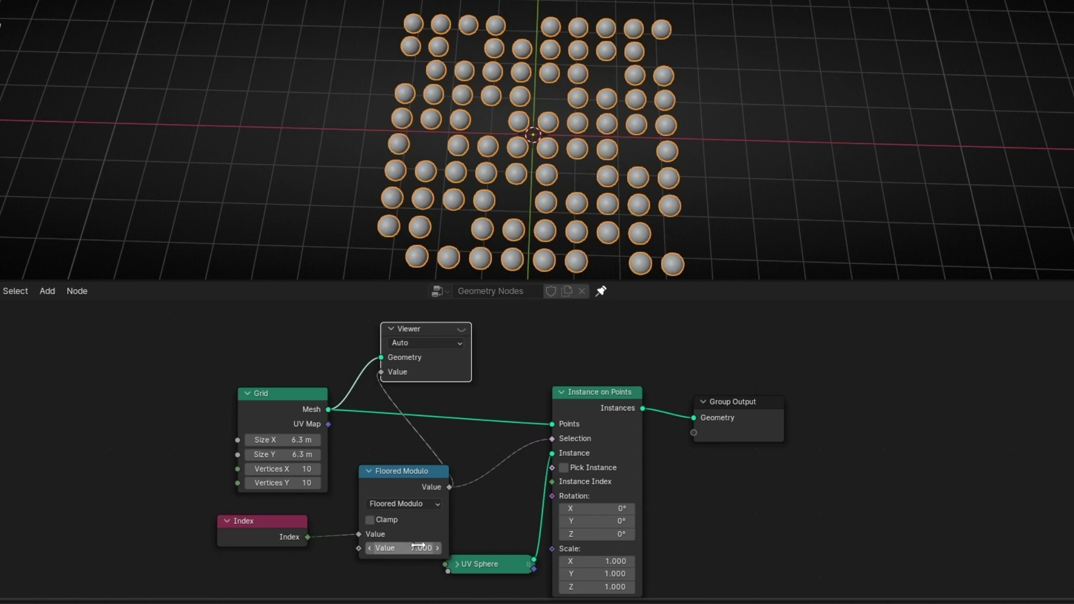
left_click(418, 548)
type("8")
key("Return")
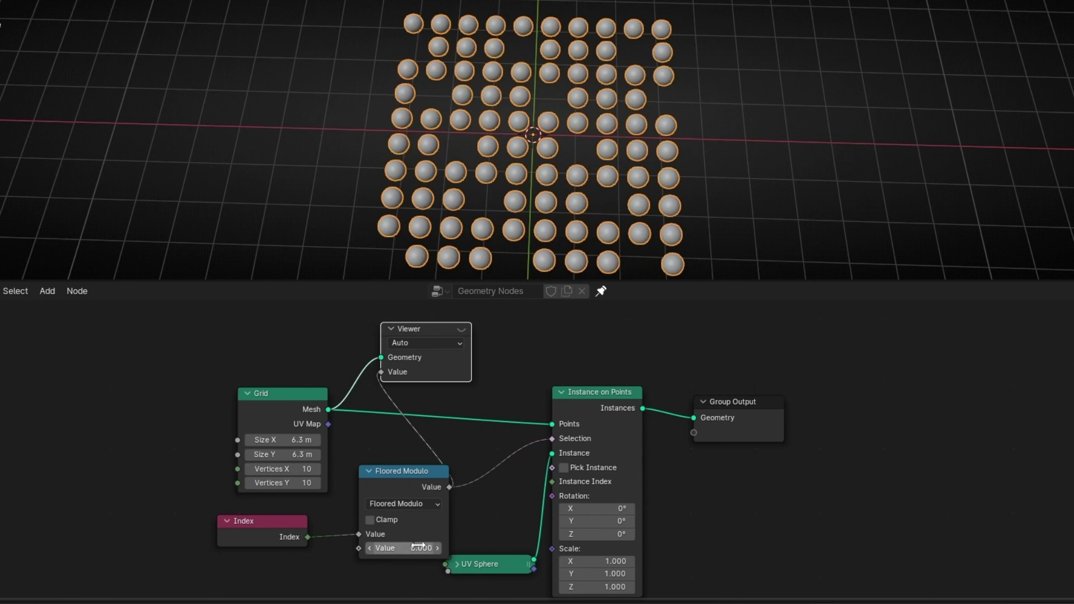
- Set the Floored Modulo's second value to 5.5
left_click_drag(419, 545, 432, 545)
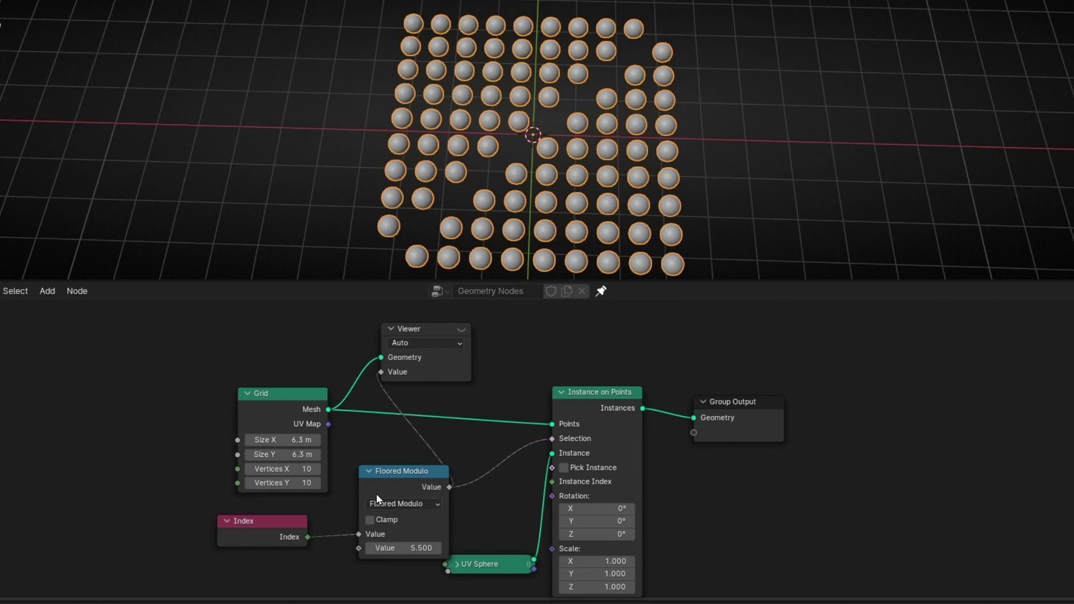
scroll(376, 494, "up", 5)
middle_click_drag(376, 494, 417, 453)
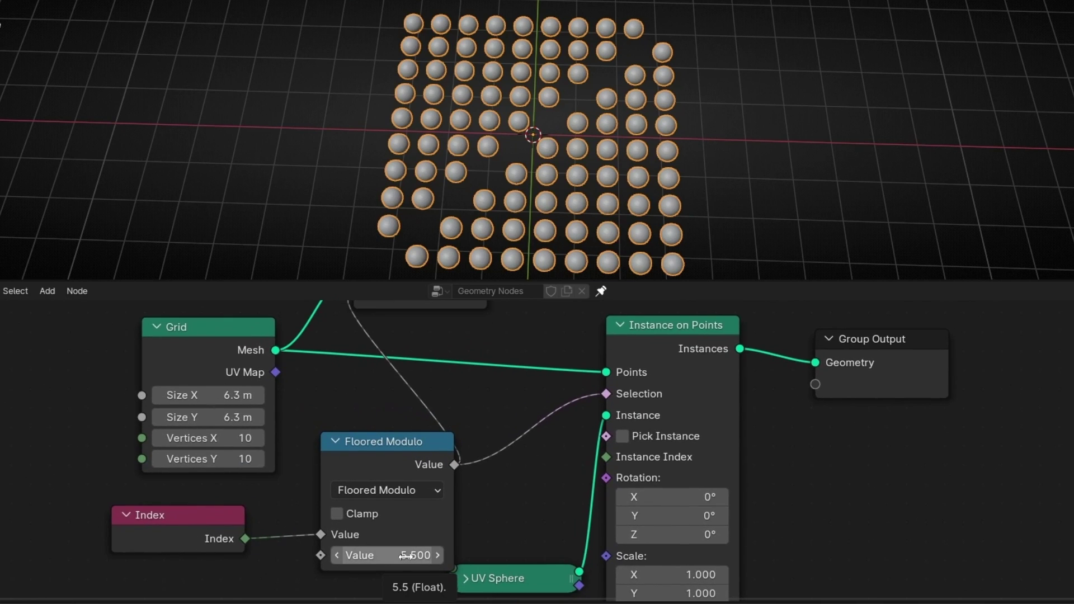
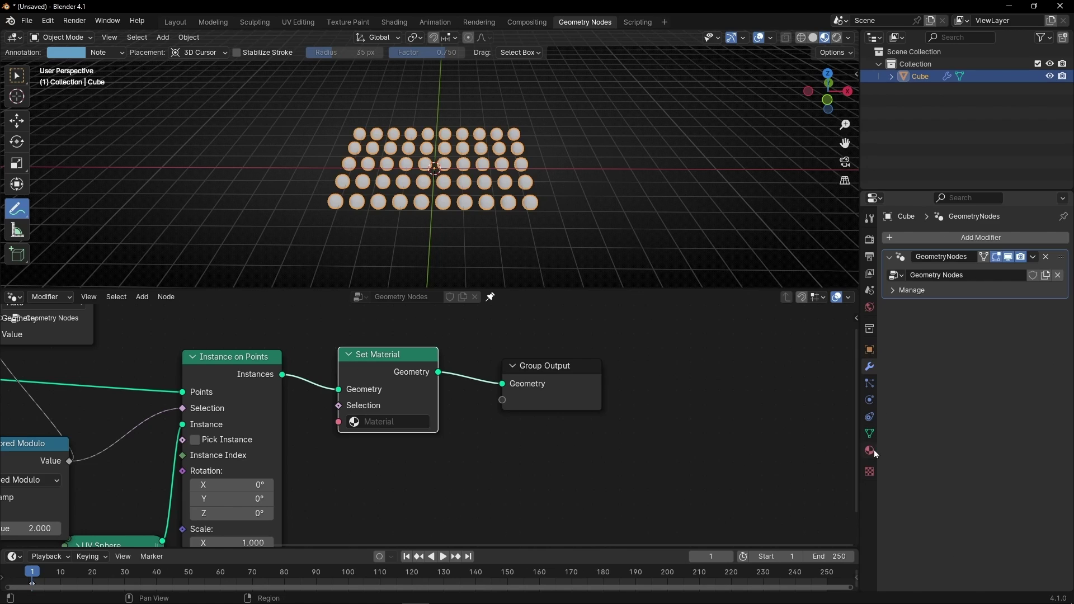
- Create a material with a light blue base colour and assign it in the Set Material node
left_click(870, 451)
left_click(1010, 385)
left_click_drag(990, 223, 999, 206)
left_click(406, 424)
left_click(386, 442)
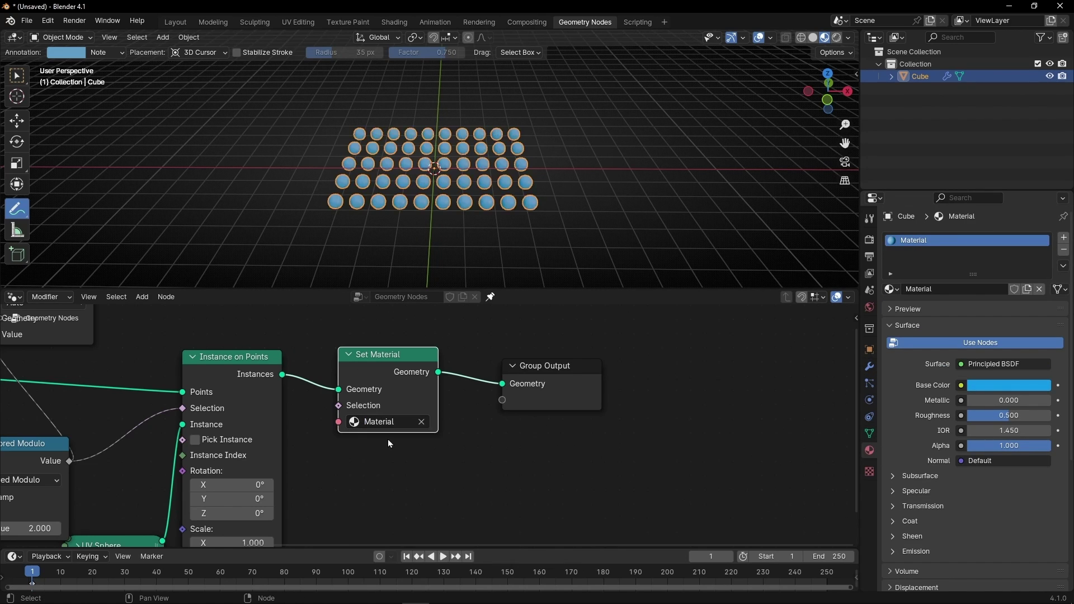
- Mark the empty rows between the blue spheres with freehand annotation strokes and undo the strokes
middle_click_drag(561, 438, 635, 428)
middle_click_drag(492, 216, 329, 212)
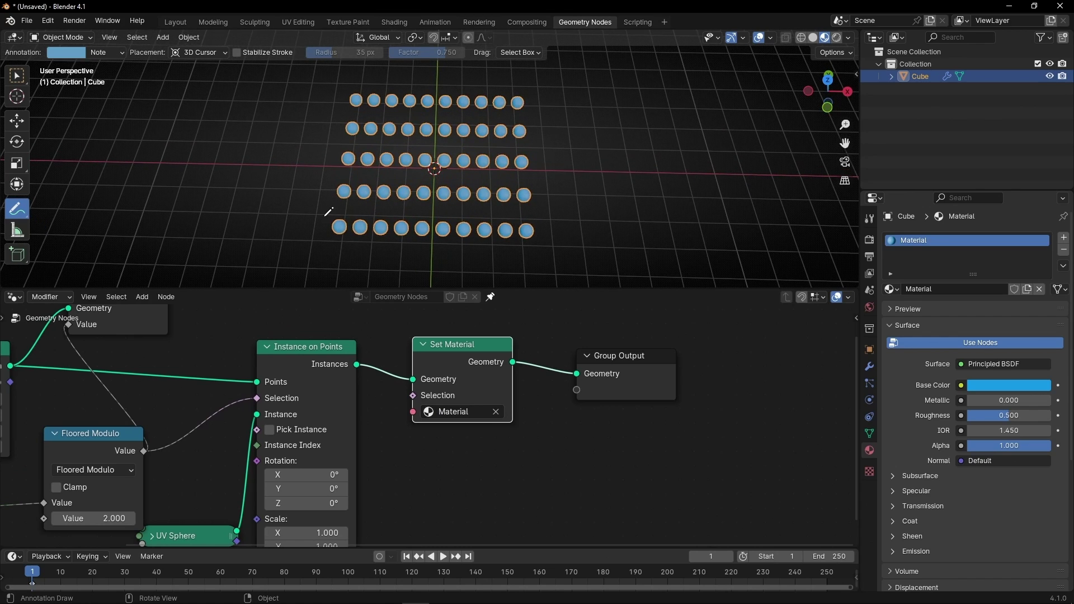
left_click_drag(338, 211, 516, 206)
left_click_drag(326, 250, 543, 249)
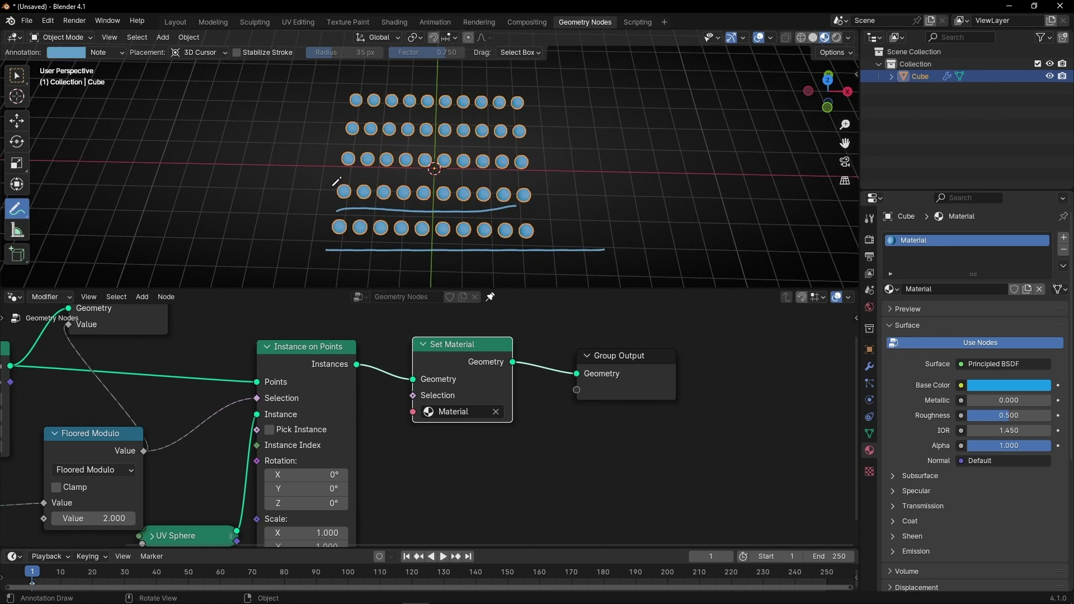
left_click_drag(333, 185, 505, 180)
key("ctrl+z")
key("ctrl+z")
key("ctrl+z")
- Delete the Viewer node and spread out the Group Output, Grid and Floored Modulo nodes
middle_click_drag(544, 460, 623, 475)
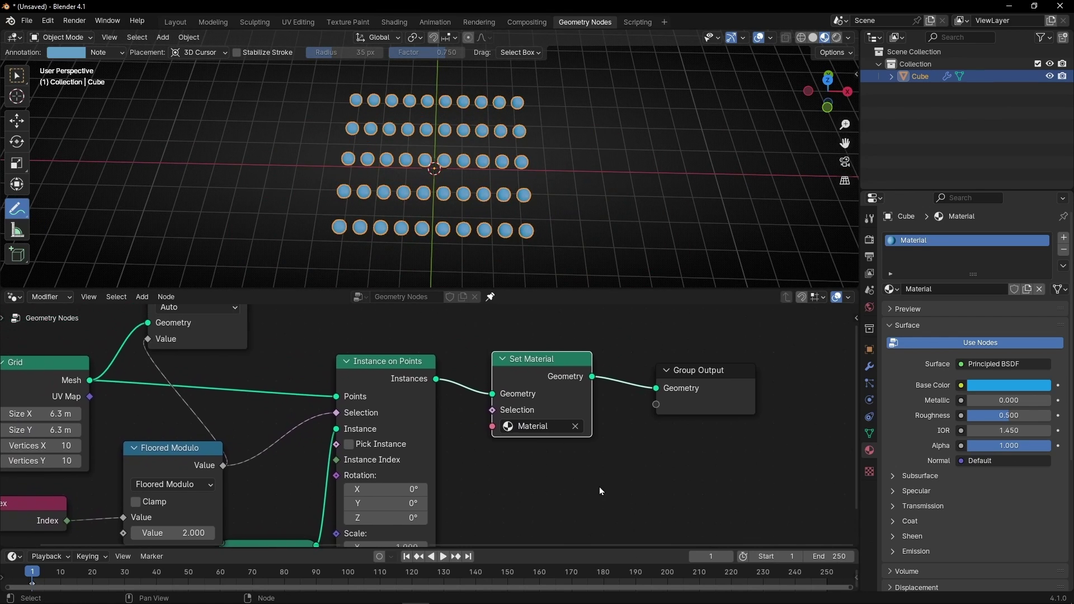
scroll(601, 488, "down", 7)
middle_click_drag(527, 465, 560, 485)
left_click_drag(609, 412, 710, 396)
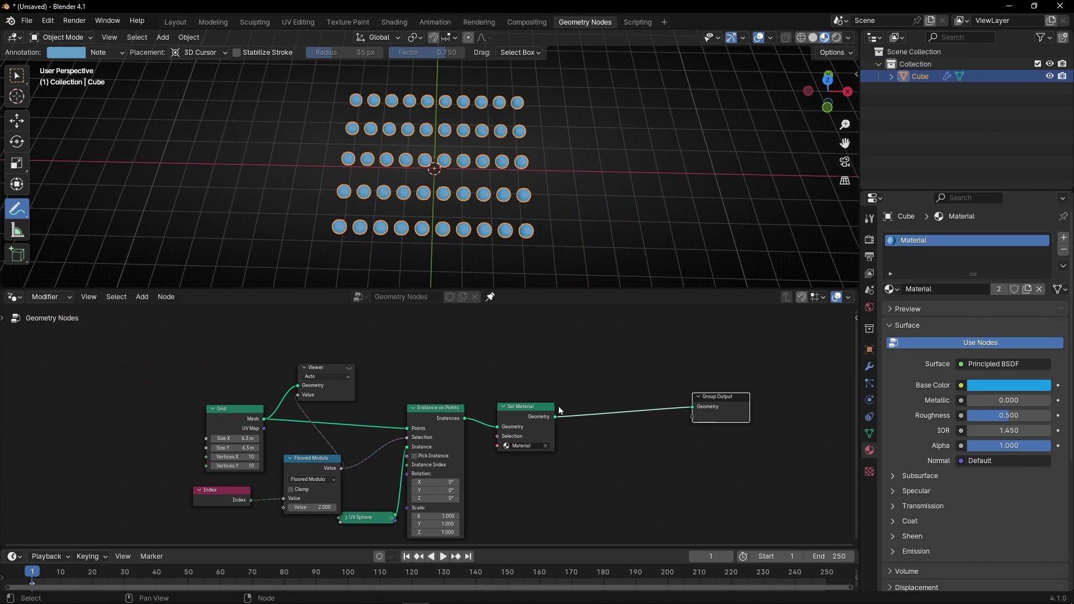
left_click_drag(245, 420, 209, 396)
left_click(338, 398)
key("ctrl+x")
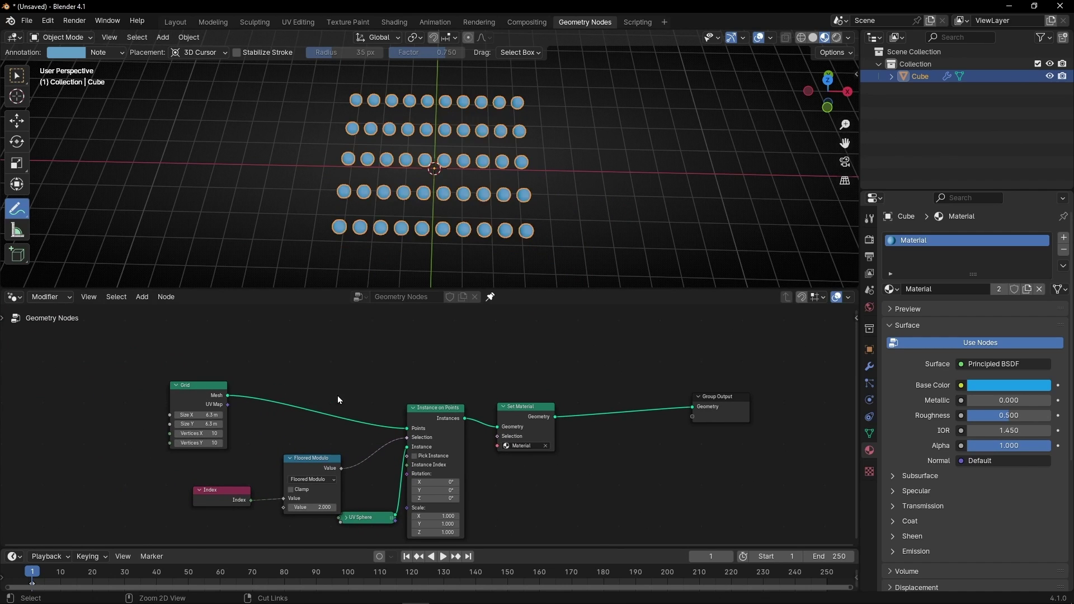
left_click_drag(316, 459, 310, 453)
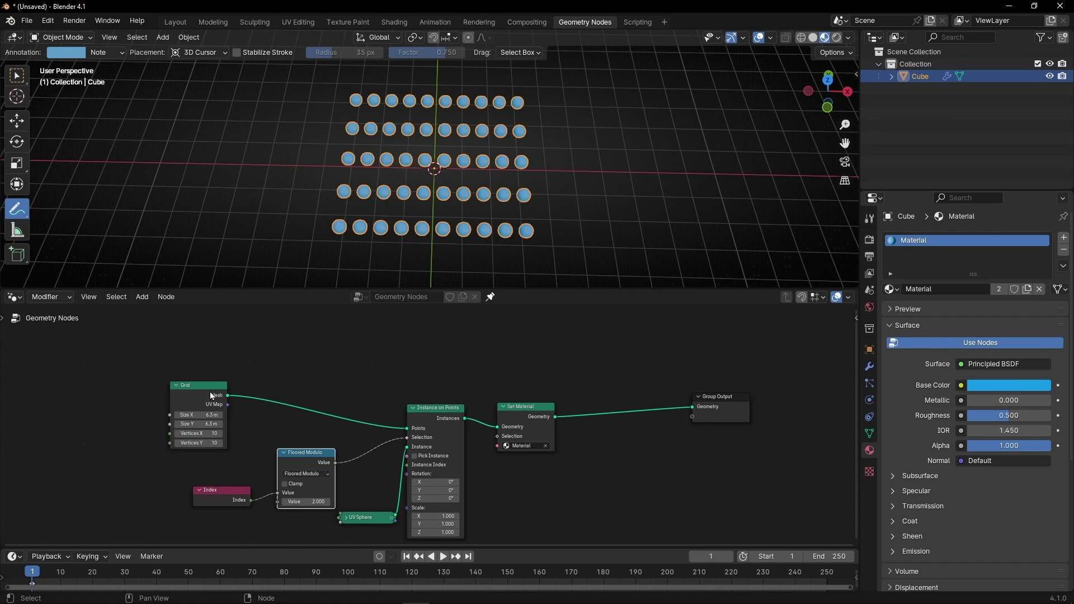
- Duplicate the Grid, Index, Floored Modulo, UV Sphere and Instance on Points nodes and place the copies above the originals
left_click_drag(212, 396, 469, 545)
key("shift+d")
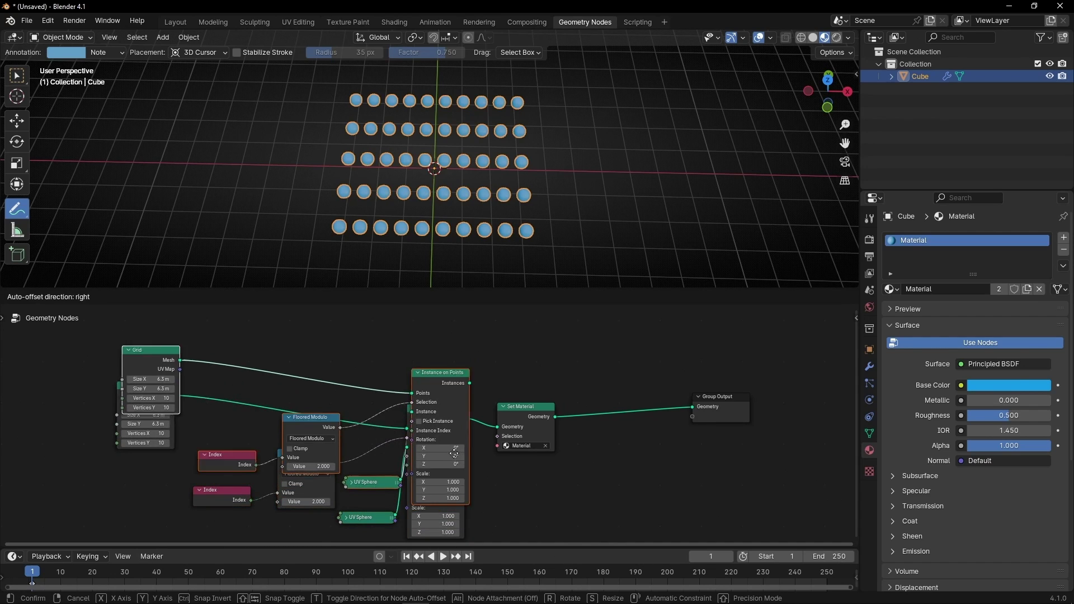
left_click(450, 340)
middle_click_drag(488, 394, 475, 417)
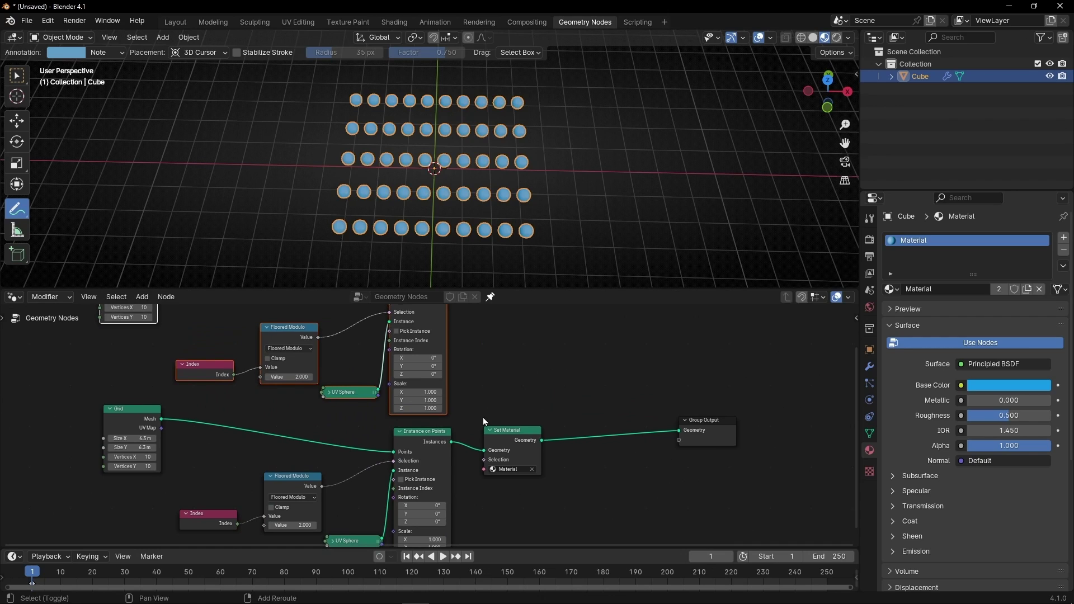
- Insert a Join Geometry node between Set Material and Group Output and connect the duplicated Instance on Points to it
key("shift+a")
type("join")
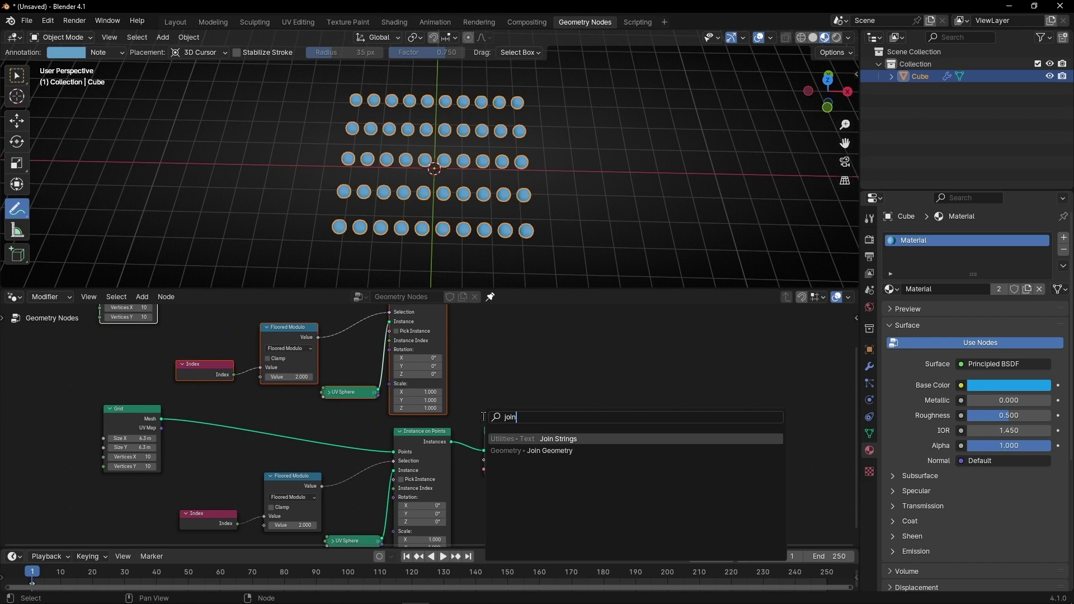
key("Down")
key("Return")
left_click(579, 419)
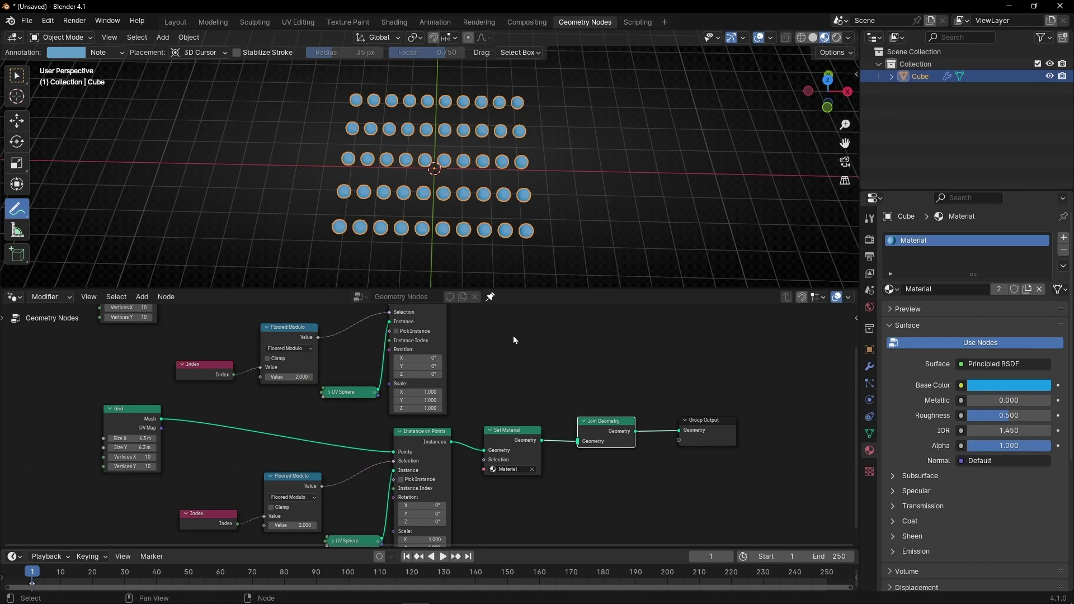
middle_click_drag(515, 337, 516, 367)
right_click_drag(473, 354, 587, 459, "alt")
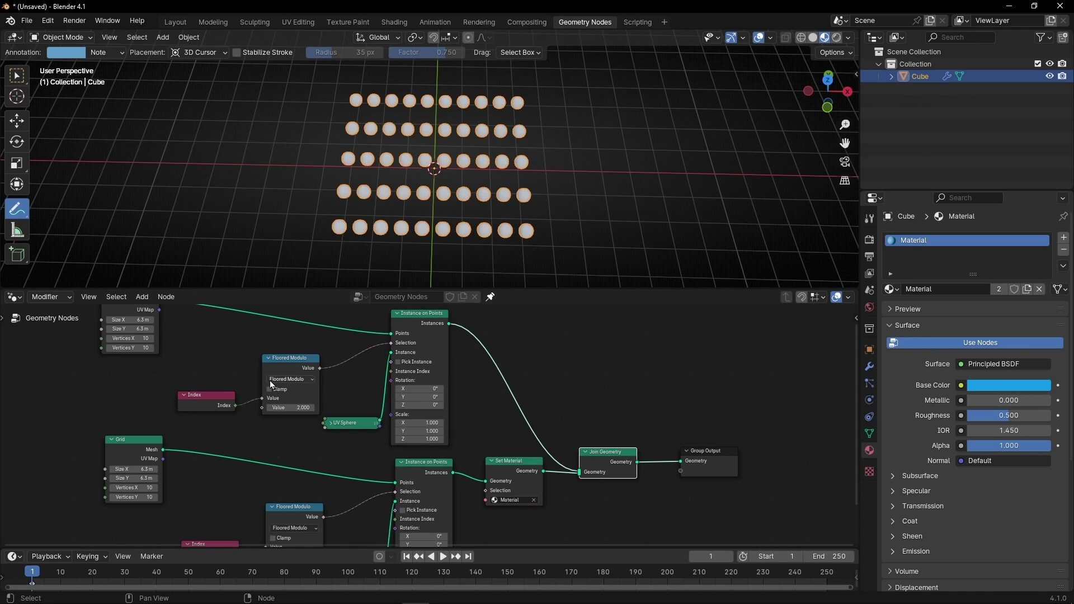
- Insert an Add math node with second value -1 between the duplicated Index and Floored Modulo nodes
scroll(186, 385, "up", 7)
middle_click_drag(153, 381, 553, 403)
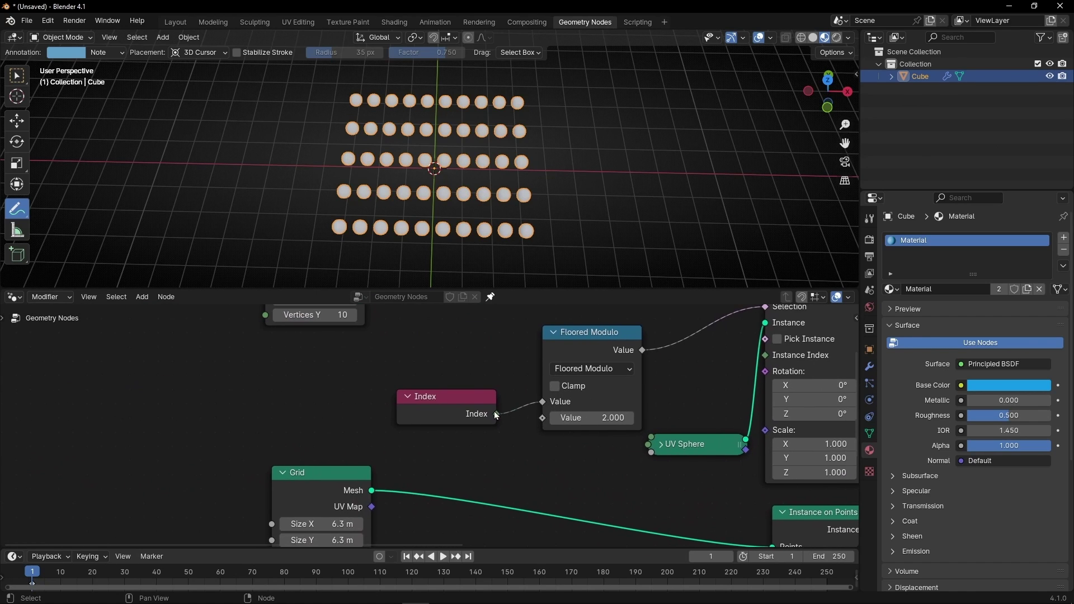
left_click_drag(412, 396, 348, 396)
left_click(348, 397)
key("shift+a")
type("add")
key("Return")
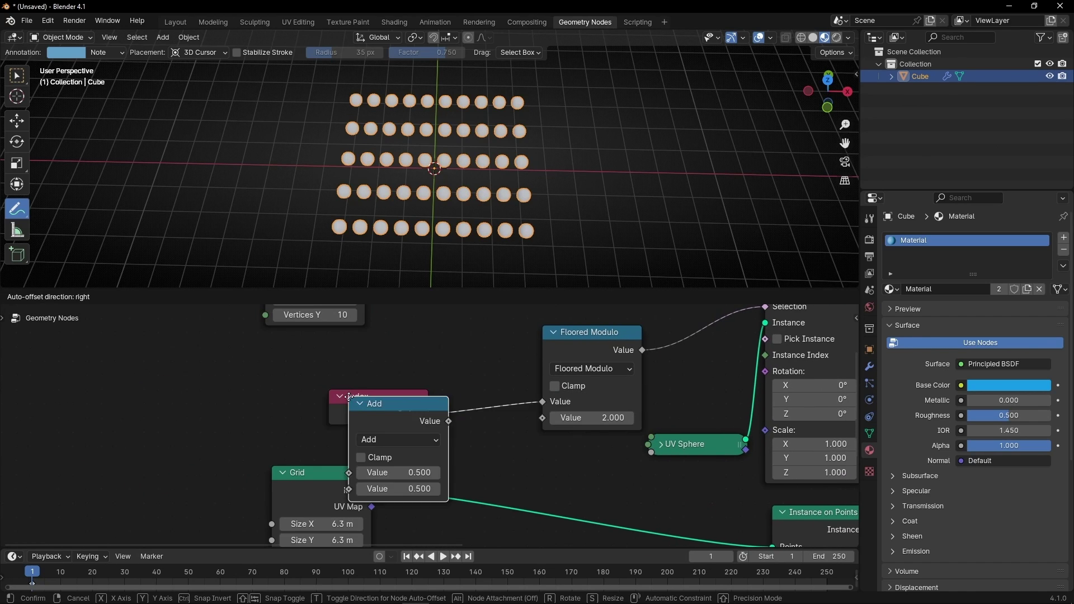
left_click(485, 353)
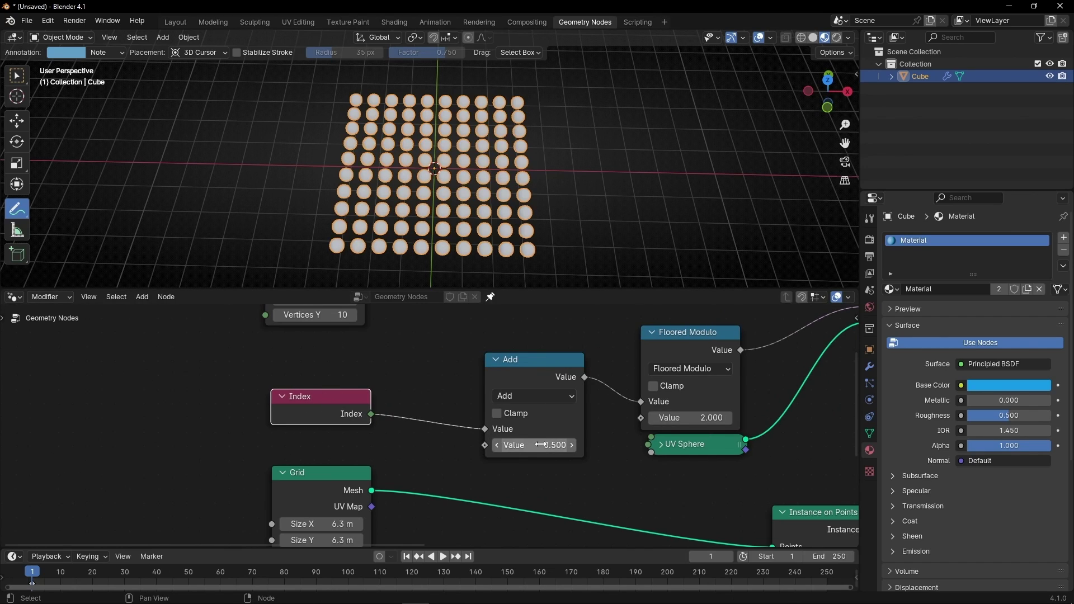
left_click(519, 444)
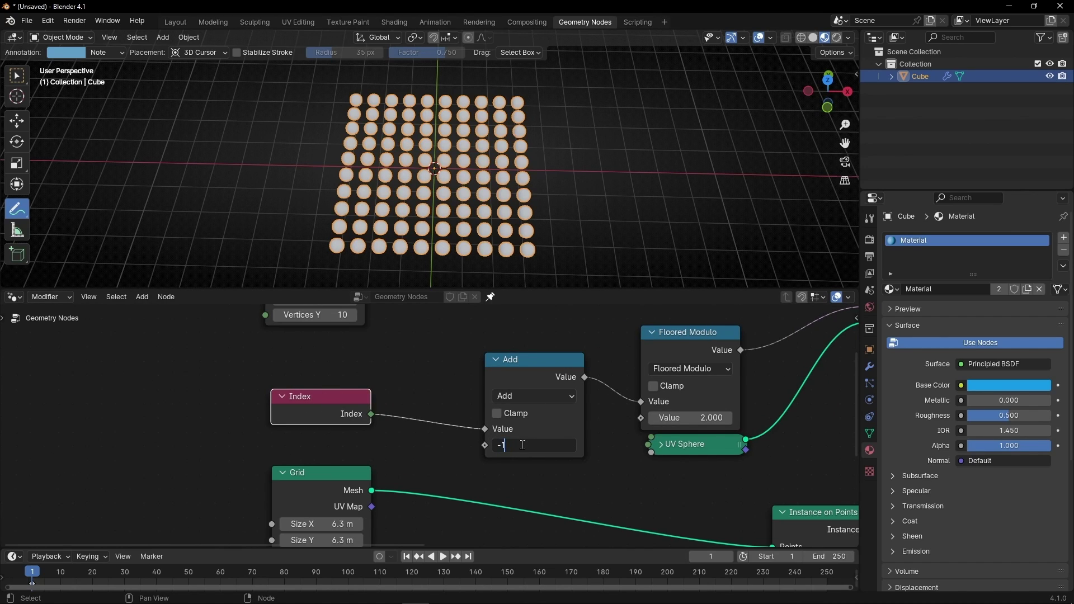
key("Return")
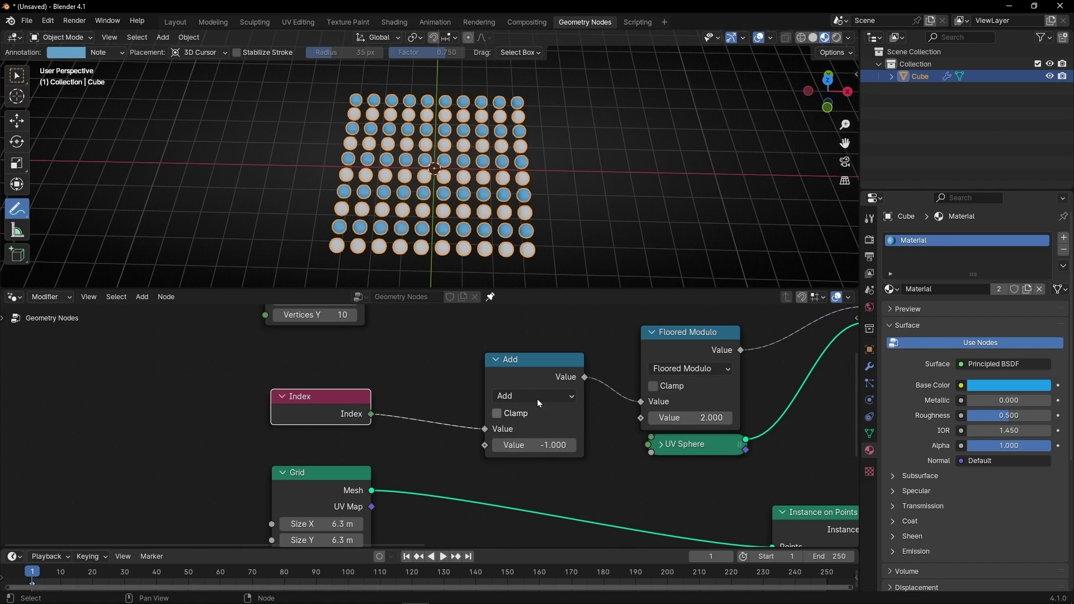
- Switch the math node's operation to Subtract and set its second value to 1
left_click(519, 403)
left_click(526, 234)
left_click(537, 445)
type("1")
key("Return")
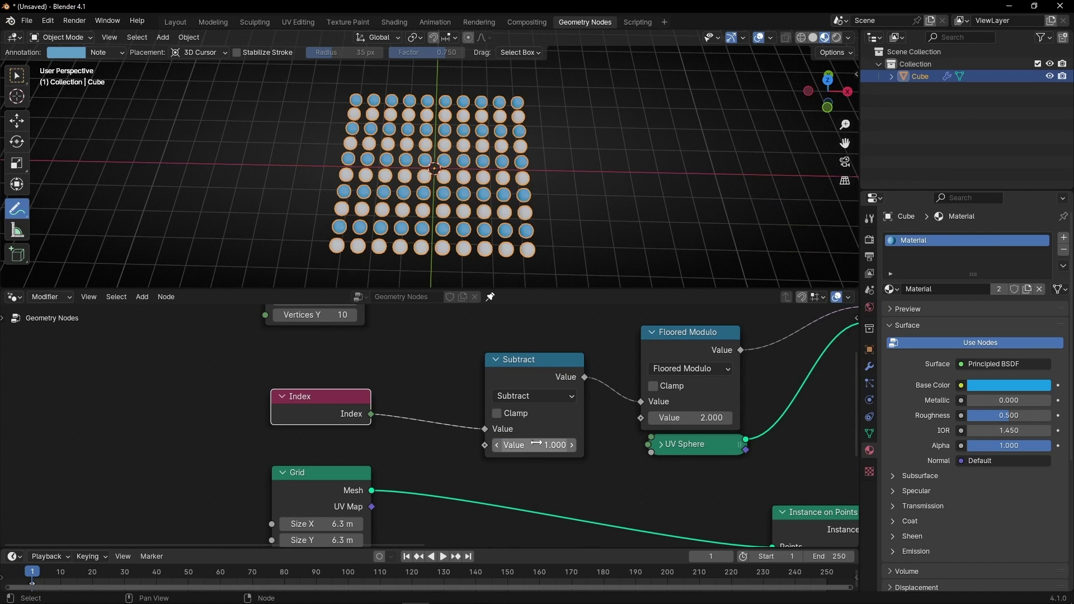
- Disconnect the original Set Material node from Join Geometry and undo the disconnection
scroll(733, 424, "down", 1)
middle_click_drag(737, 423, 460, 424)
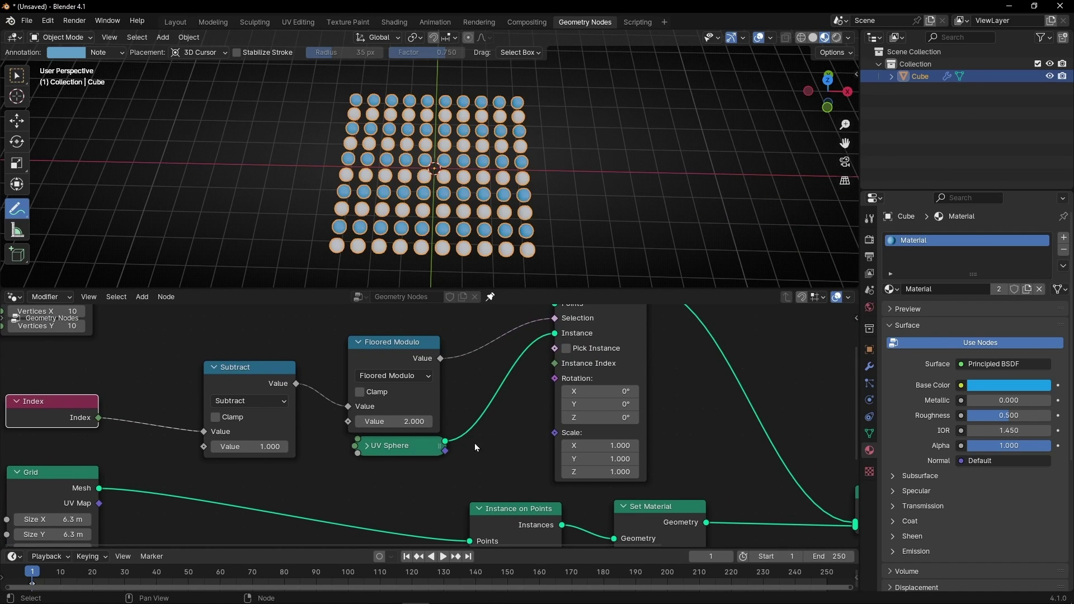
middle_click_drag(772, 461, 597, 392)
right_click_drag(564, 433, 520, 330, "ctrl")
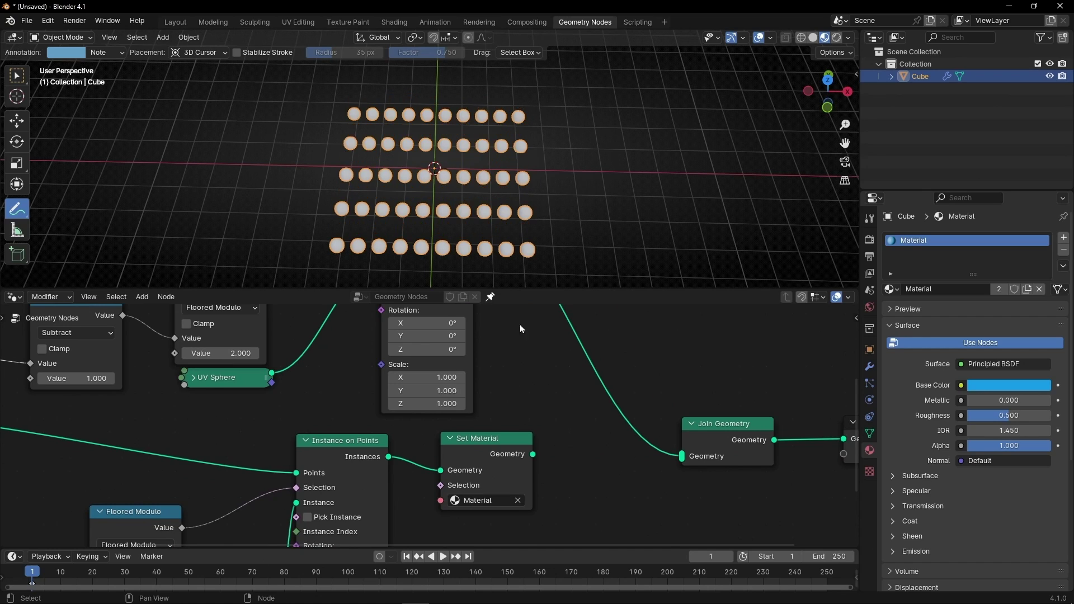
key("ctrl+z")
- Duplicate the Set Material node and insert the copy between the upper Instance on Points and Join Geometry
scroll(574, 376, "right", 3)
scroll(574, 377, "up", 3)
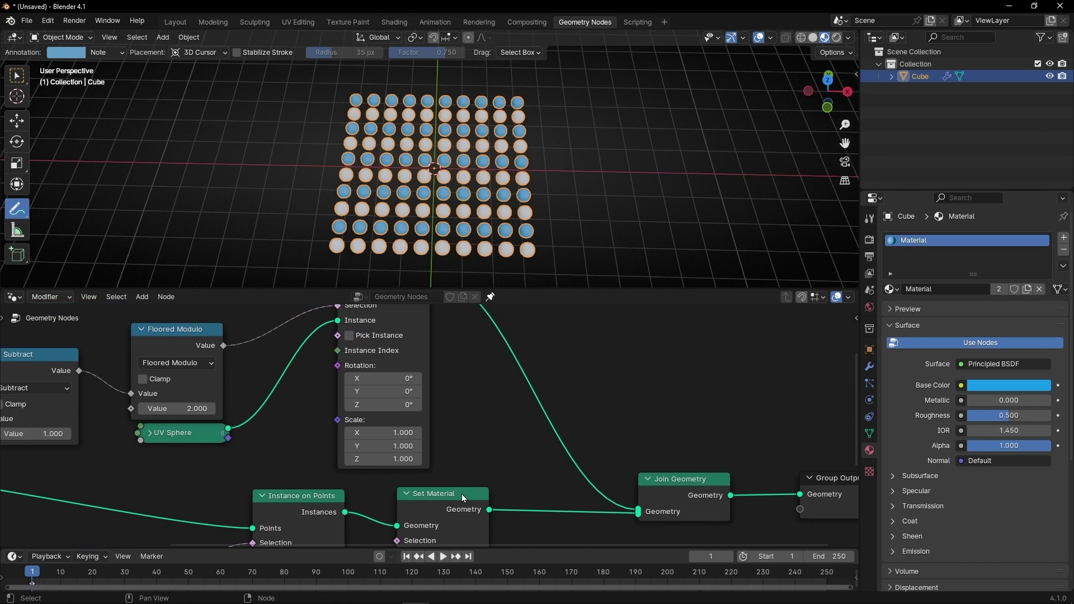
left_click(465, 499)
key("shift+d")
left_click(557, 350)
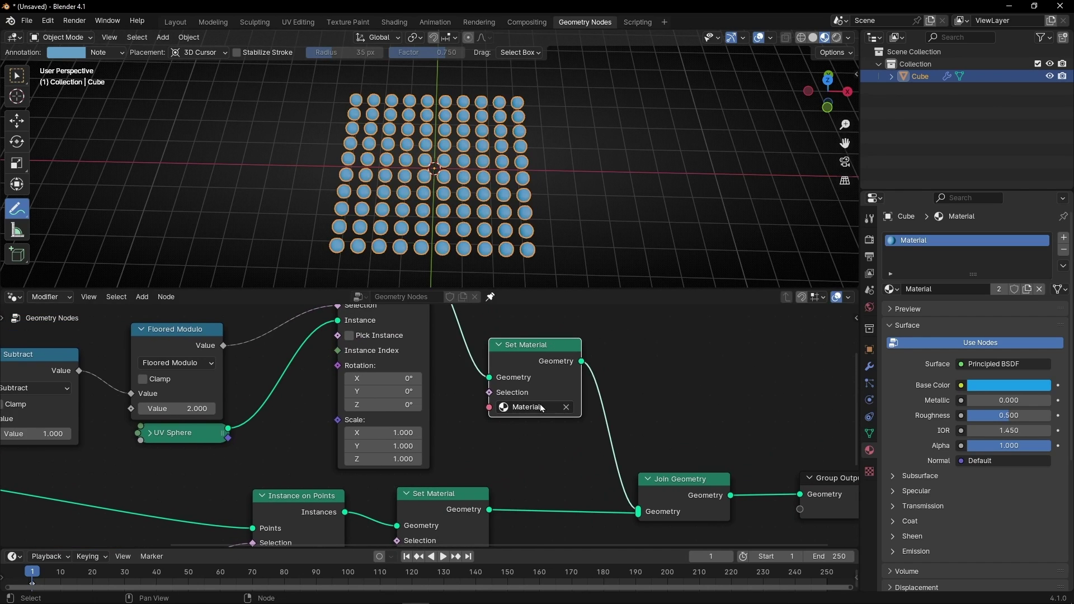
- Add a second material with a yellow base colour and assign it in the duplicated Set Material node
left_click(1061, 240)
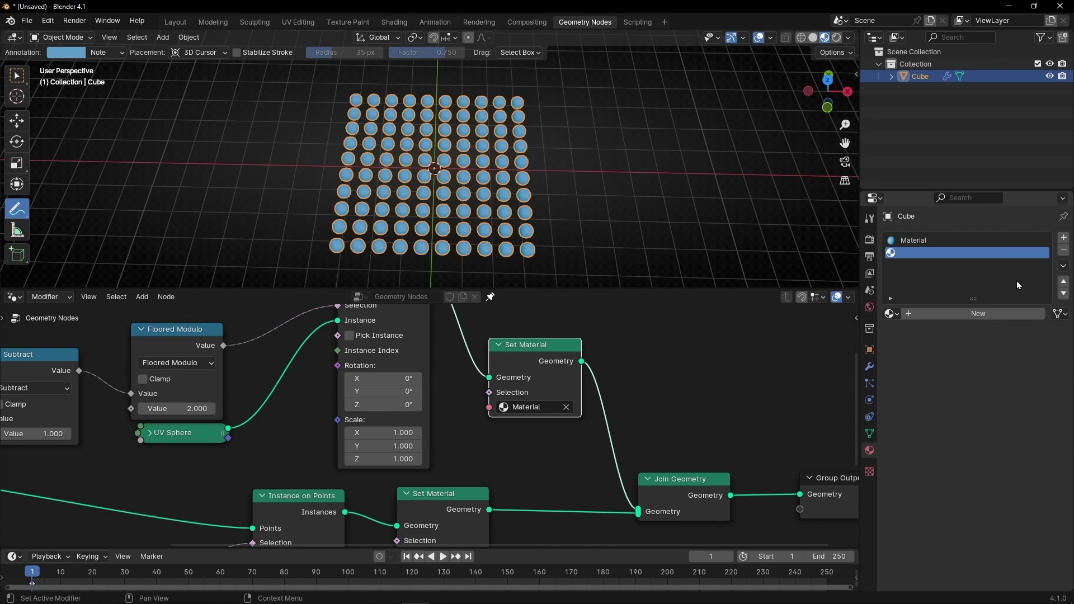
left_click(976, 314)
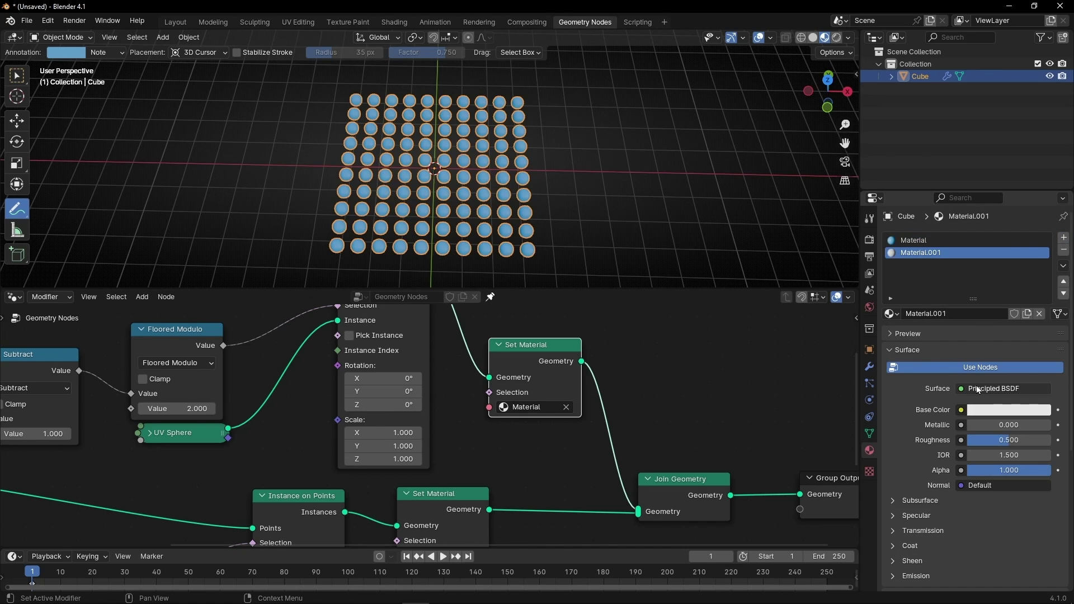
left_click(992, 410)
left_click(1011, 281)
left_click(528, 407)
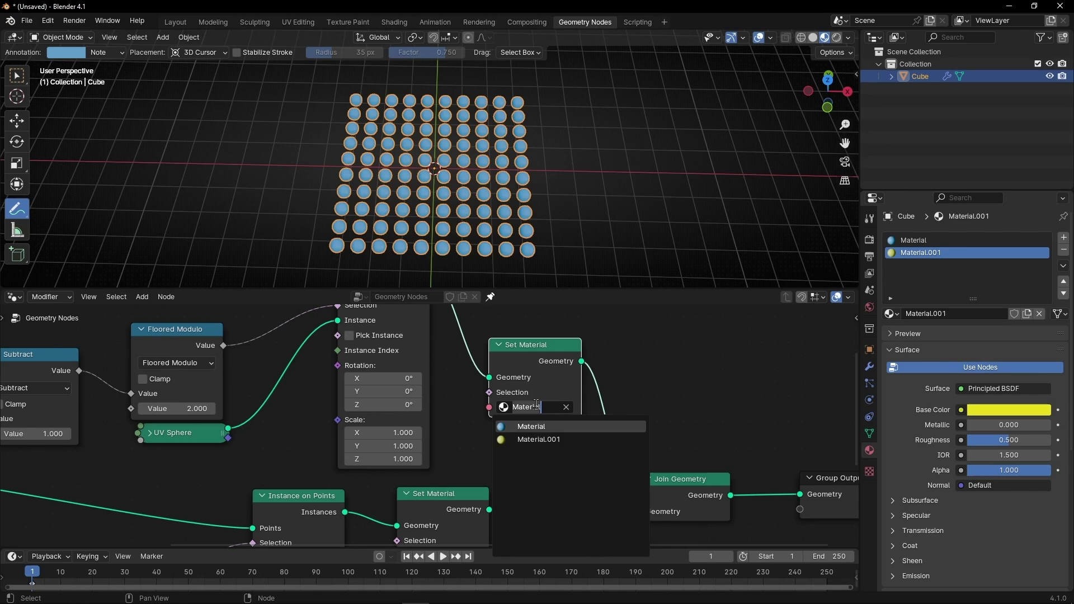
left_click(523, 439)
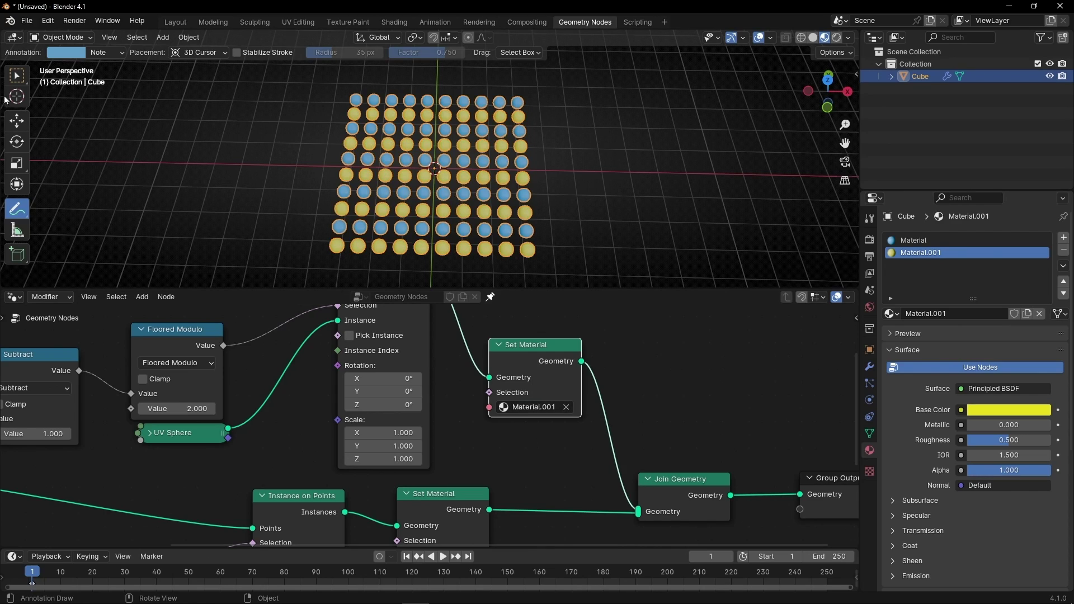
- Switch to the Select tool, deselect the object and look closer at the alternating rows of spheres
left_click(17, 77)
left_click(539, 193)
scroll(560, 192, "up", 4)
middle_click_drag(560, 192, 478, 199)
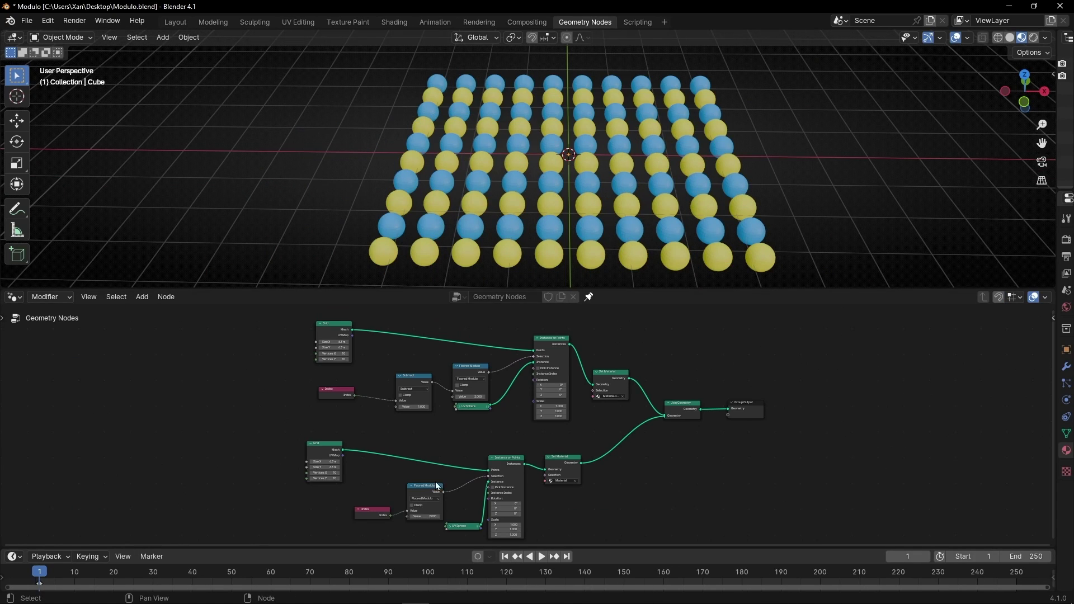
- Move the Group Output node away and insert a Transform Geometry node between it and Join Geometry
scroll(744, 463, "down", 1)
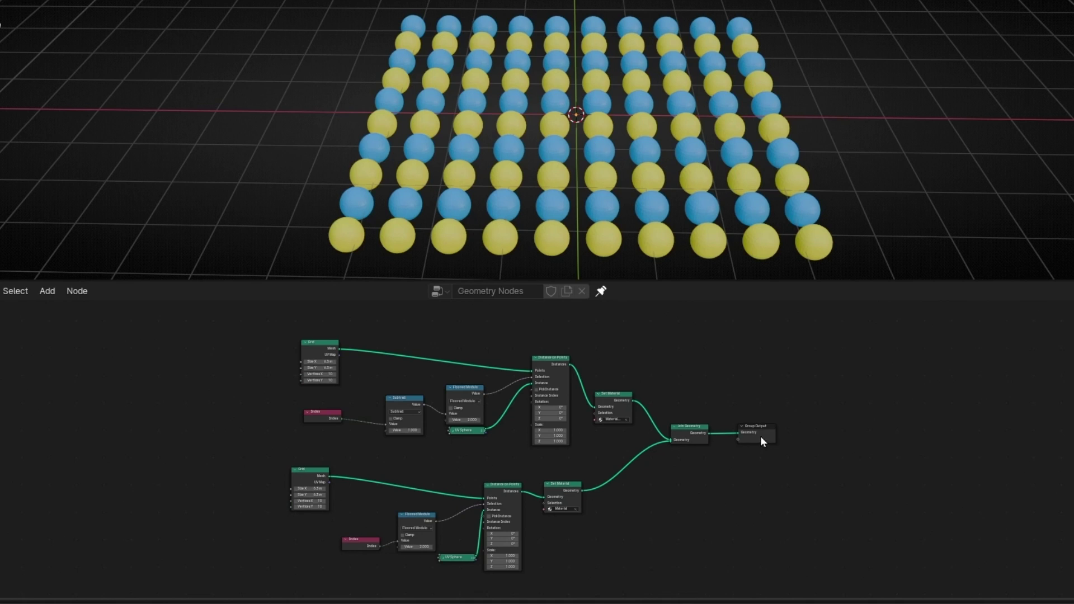
left_click_drag(760, 435, 970, 425)
key("shift+a")
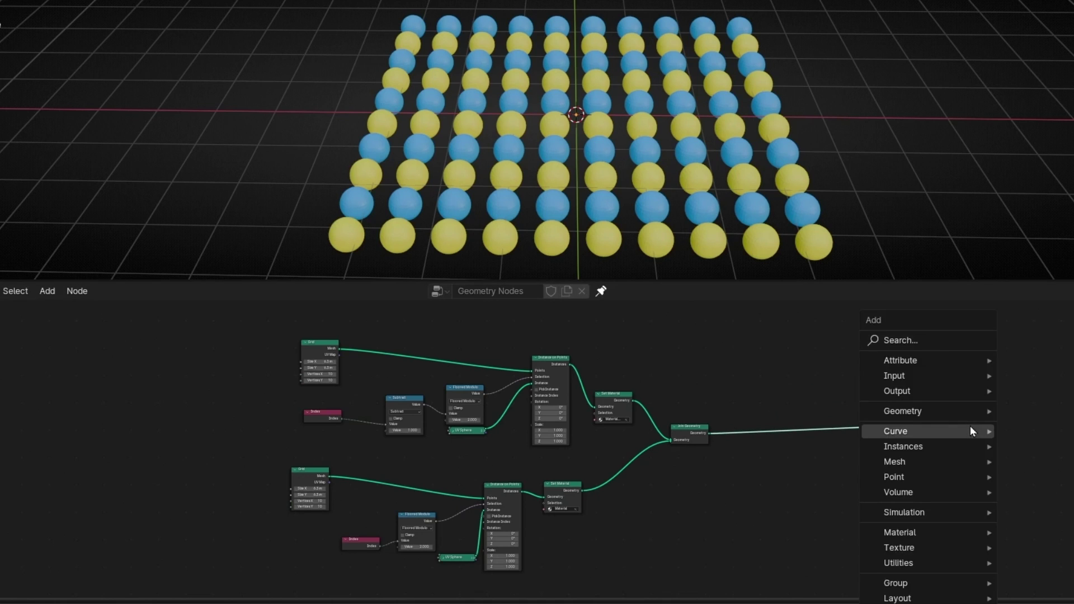
type("trans")
key("Return")
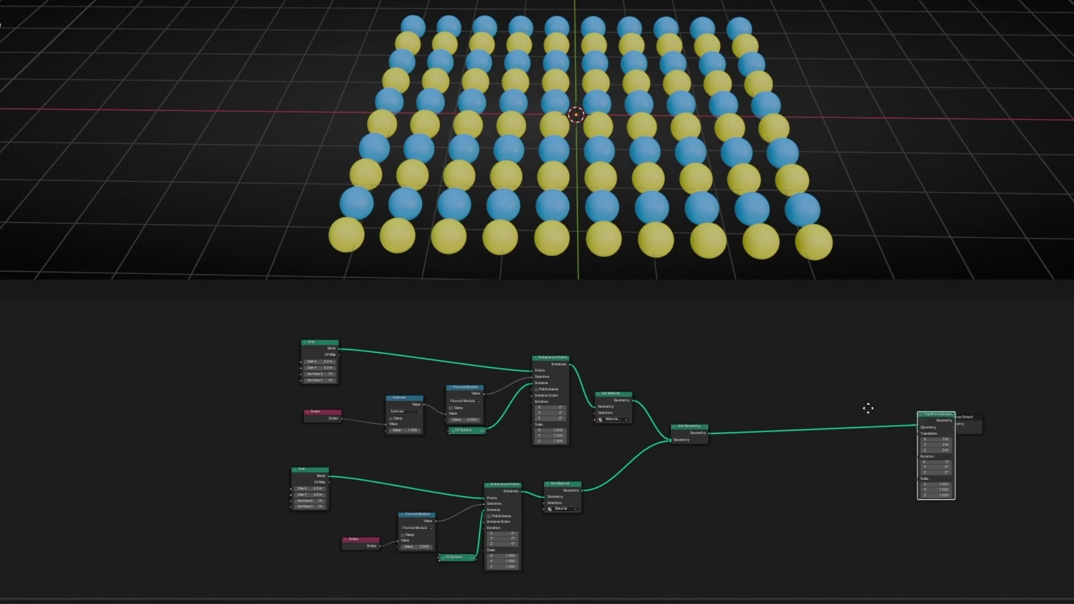
left_click(765, 457)
- Undo a trial X rotation in Transform Geometry and shift the spheres along negative X, clear of the origin
left_click_drag(762, 453, 756, 453)
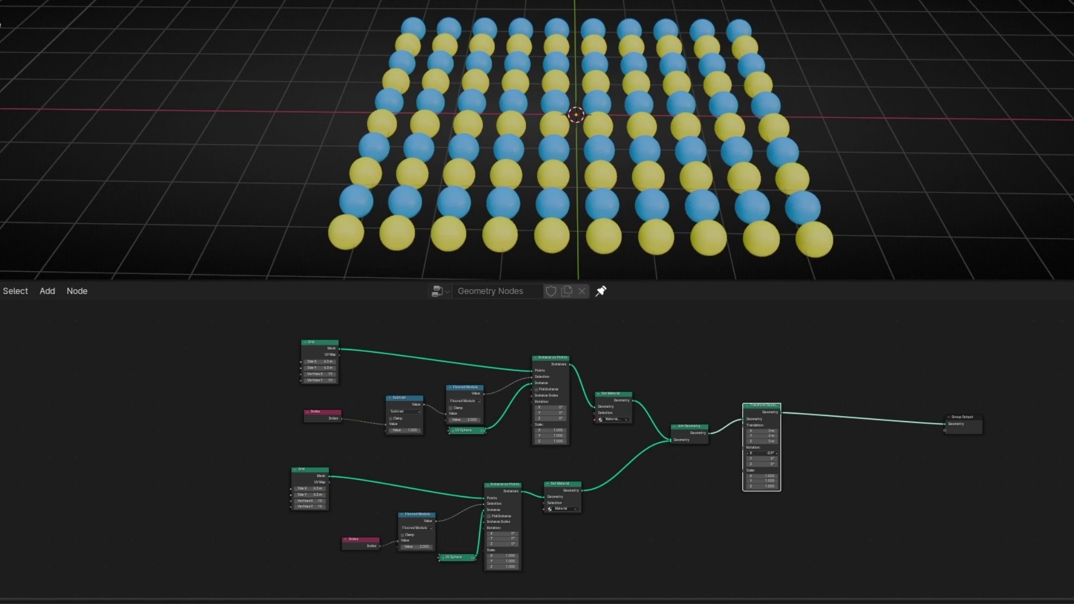
key("ctrl+z")
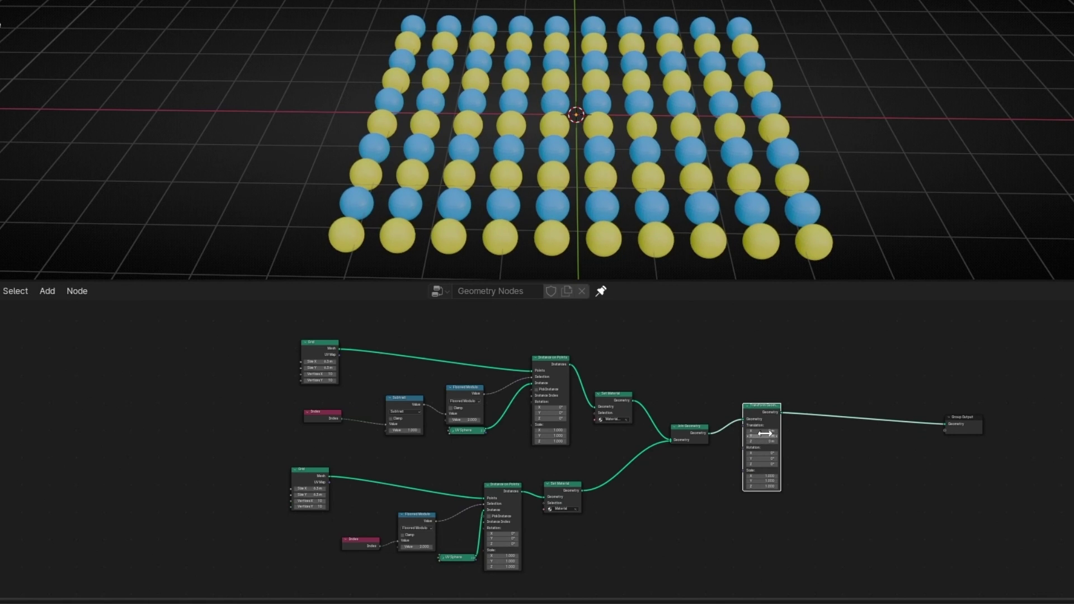
left_click_drag(765, 432, 674, 432)
middle_click_drag(514, 123, 259, 115)
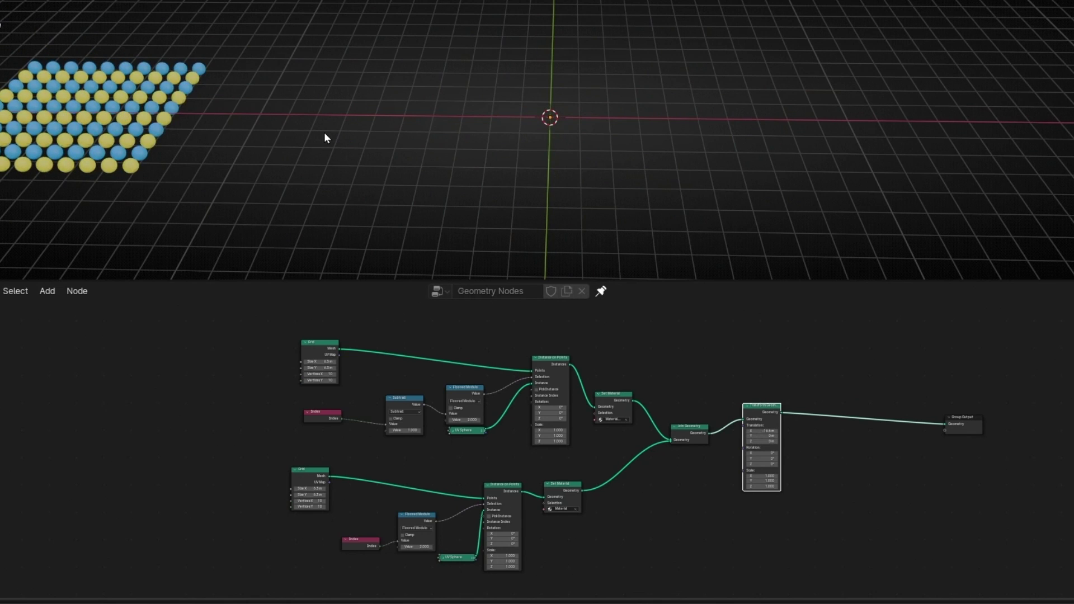
scroll(316, 130, "up", 4)
- Move the Group Output node to the free space above the node chain
middle_click_drag(957, 541, 708, 603)
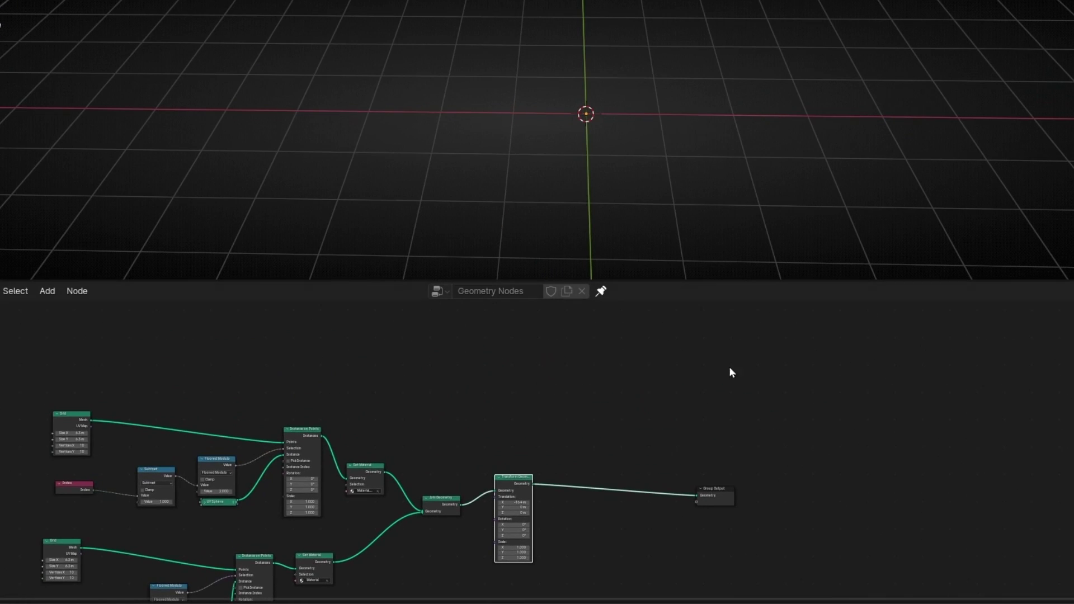
left_click_drag(719, 493, 699, 354)
scroll(526, 351, "up", 5)
middle_click_drag(512, 350, 495, 503)
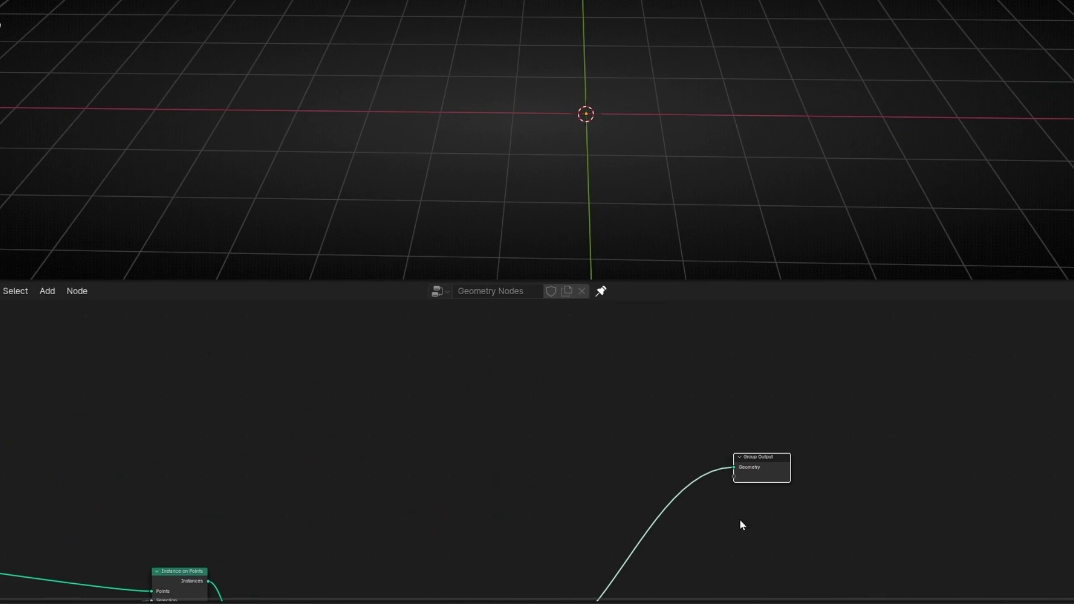
- Add a Curve Line node in the free space beside the repositioned Group Output node
left_click_drag(757, 460, 749, 449)
scroll(598, 401, "up", 3)
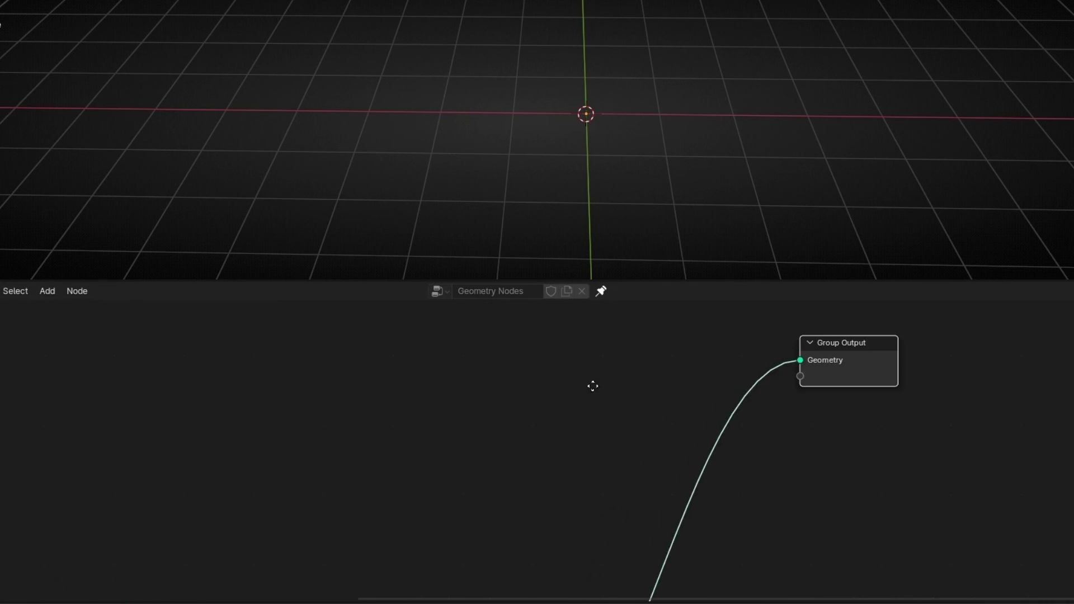
middle_click_drag(592, 384, 602, 458)
key("shift+a")
type("cur")
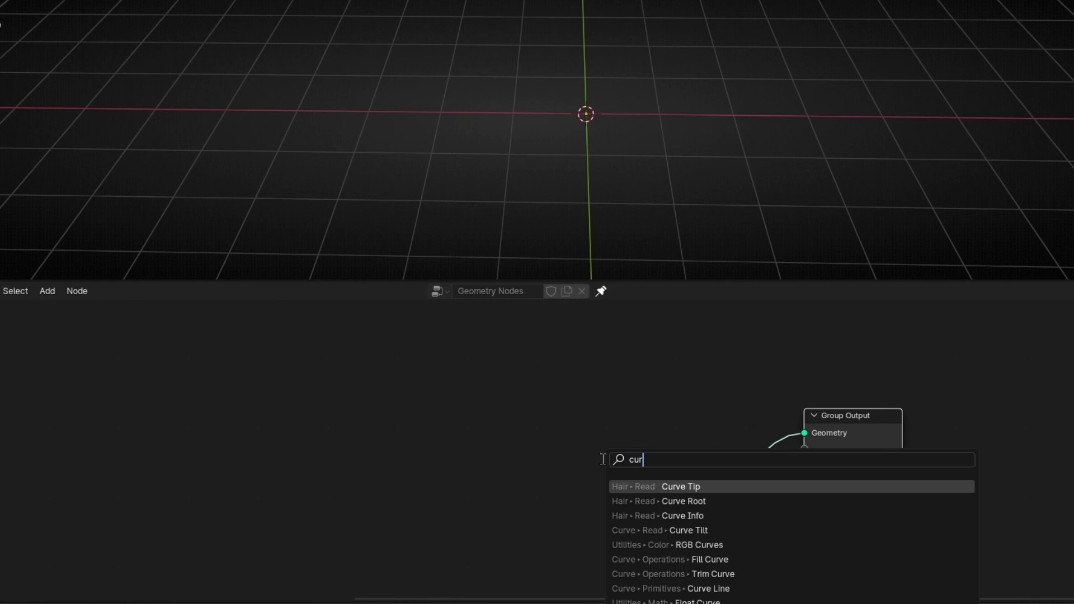
type("ve li")
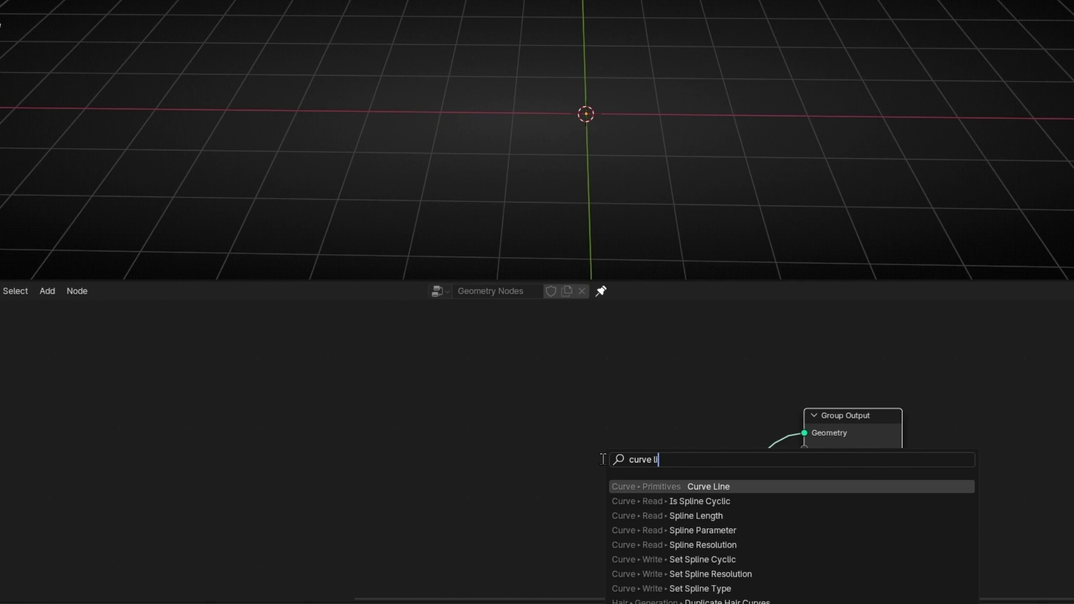
key("Return")
left_click(276, 363)
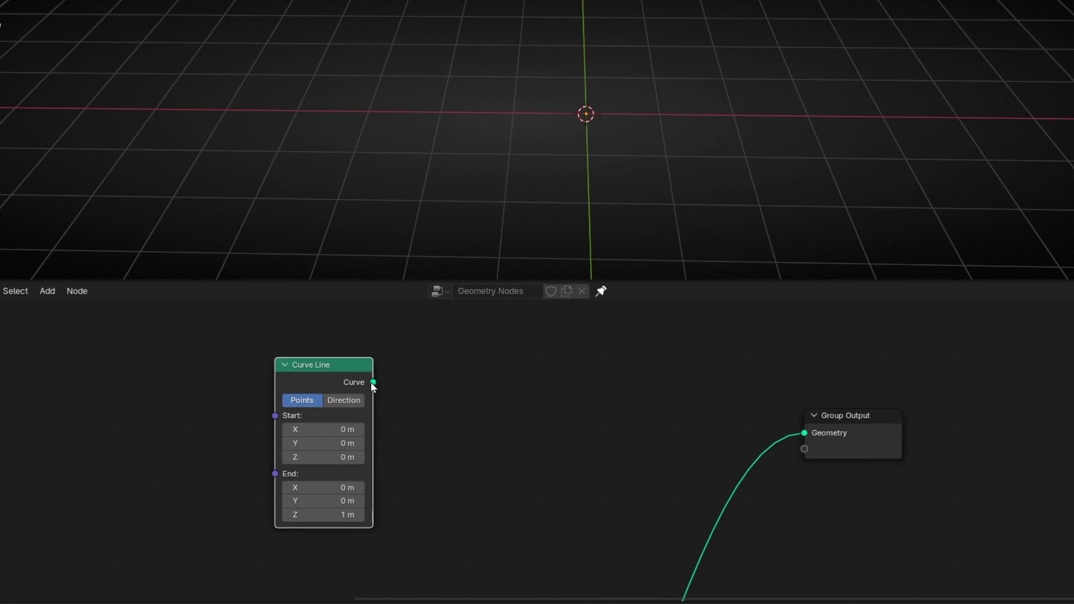
- Insert a Join Geometry node before the Group Output and connect the Curve Line's curve to it
key("shift+a")
type("join")
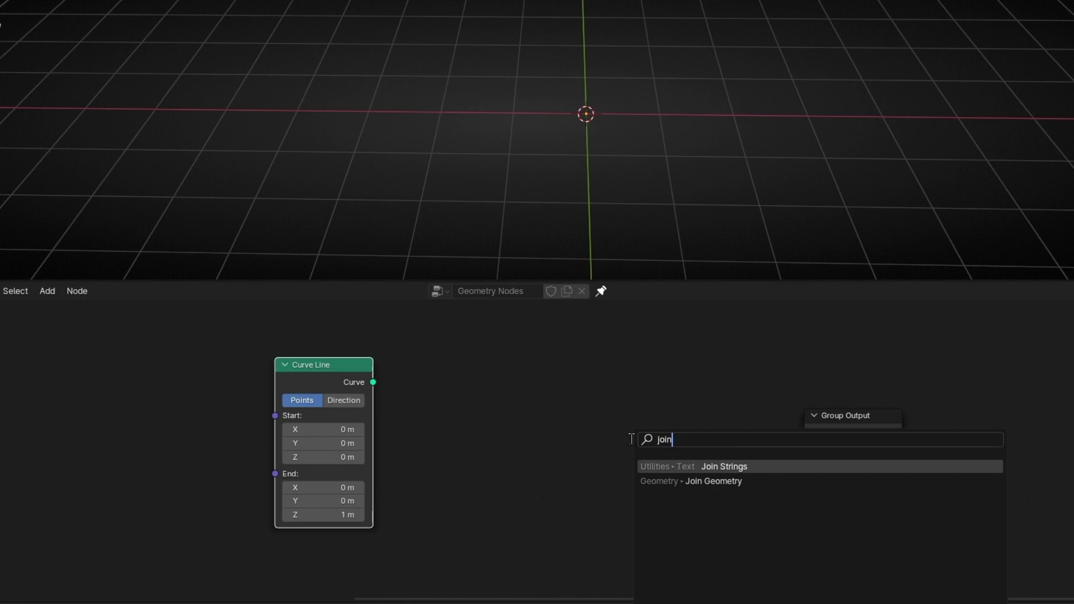
key("Down")
key("Return")
left_click(652, 456)
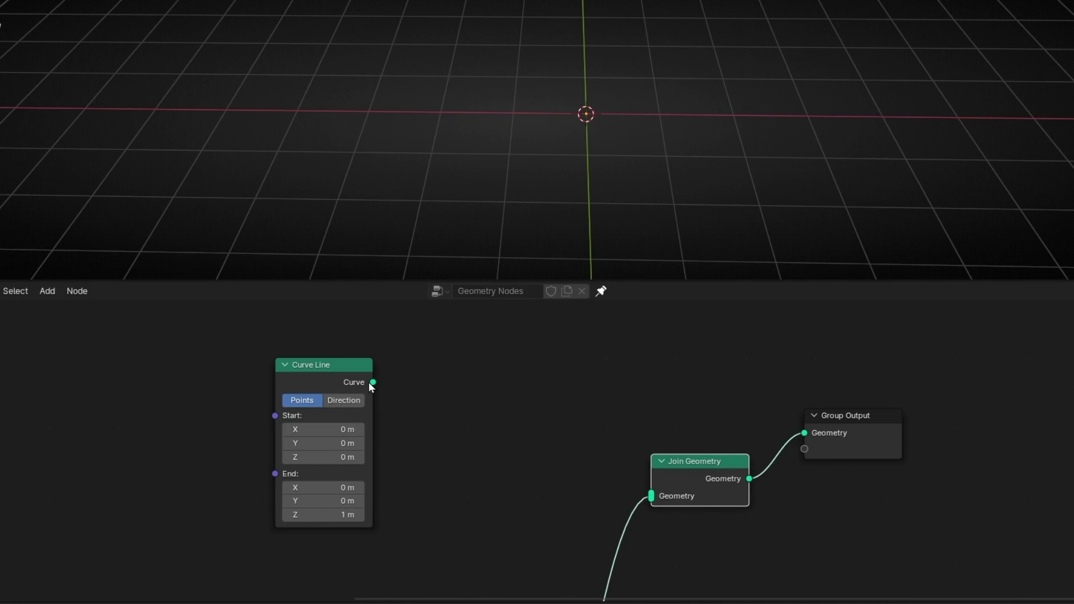
left_click_drag(372, 383, 641, 484)
left_click_drag(320, 375, 283, 415)
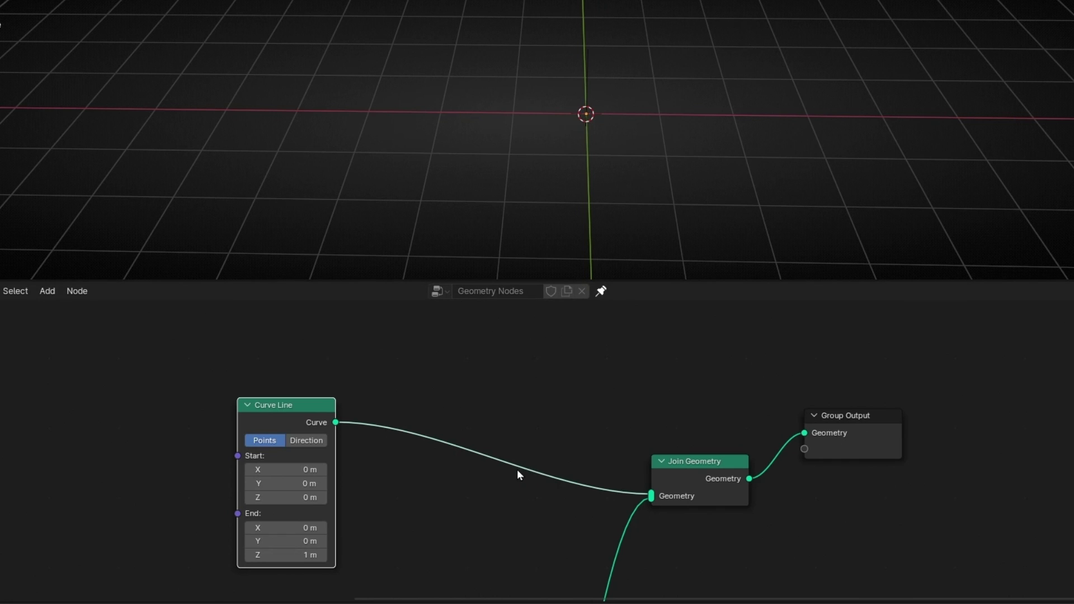
- Insert a Resample Curve node between Curve Line and Join Geometry, and space the two curve nodes out
key("shift+a")
type("resam")
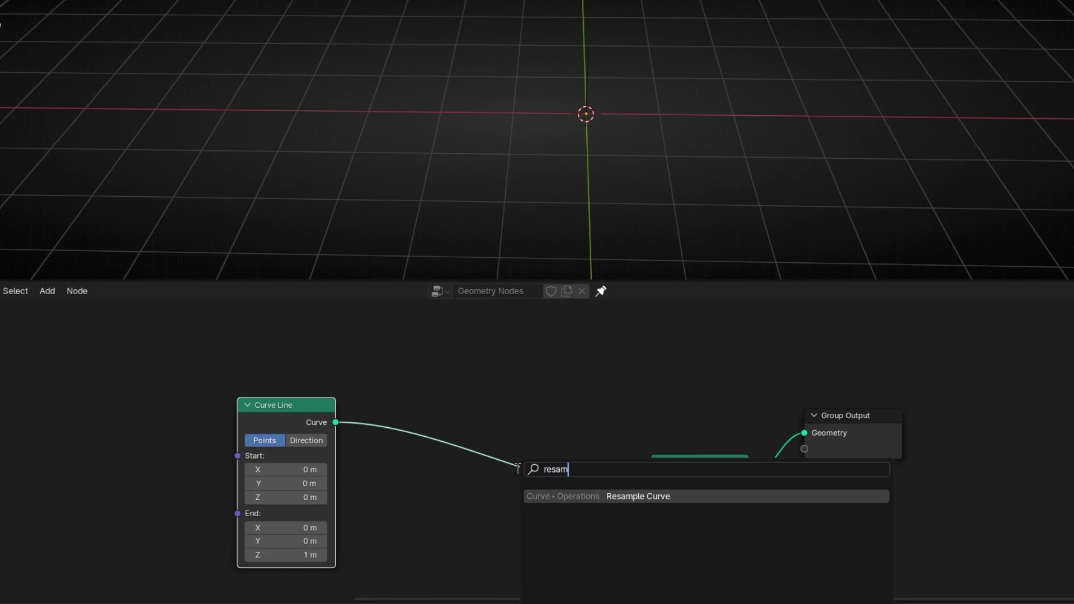
key("Return")
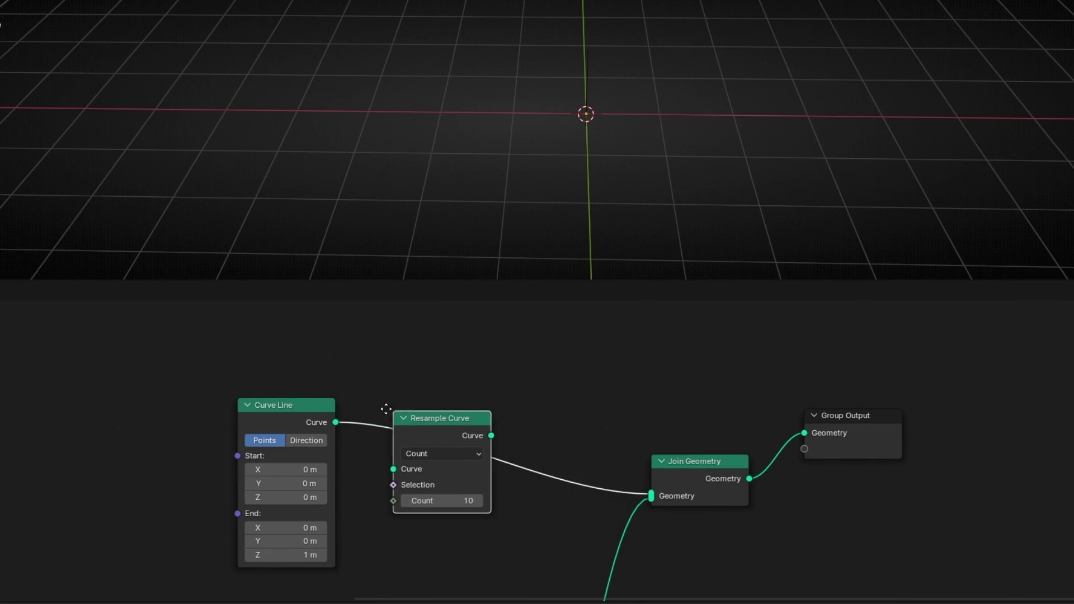
left_click(382, 406)
left_click_drag(303, 405, 160, 384)
left_click_drag(390, 424, 280, 424)
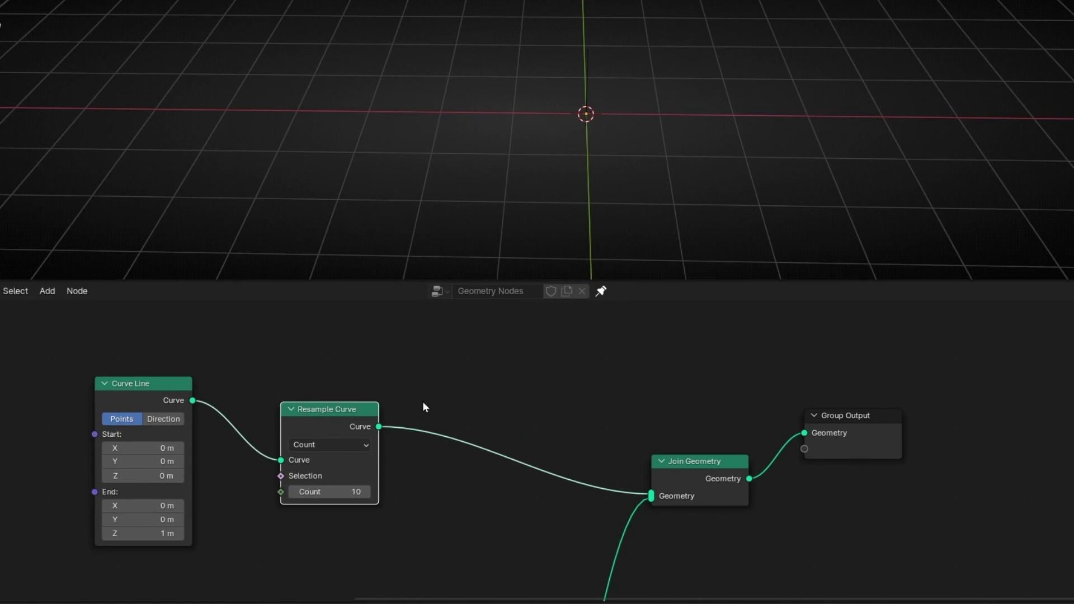
- Insert an Instance on Points node after Resample Curve and connect a Cube mesh as its instance
key("shift+a")
type("inst")
key("Return")
left_click(481, 404)
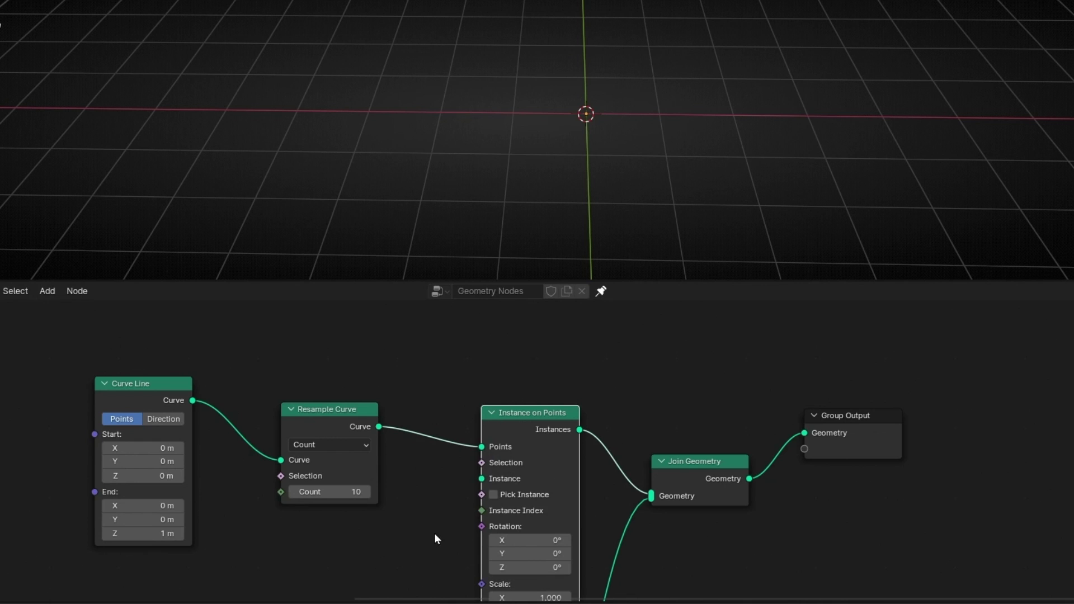
left_click_drag(482, 478, 453, 510)
type("cube")
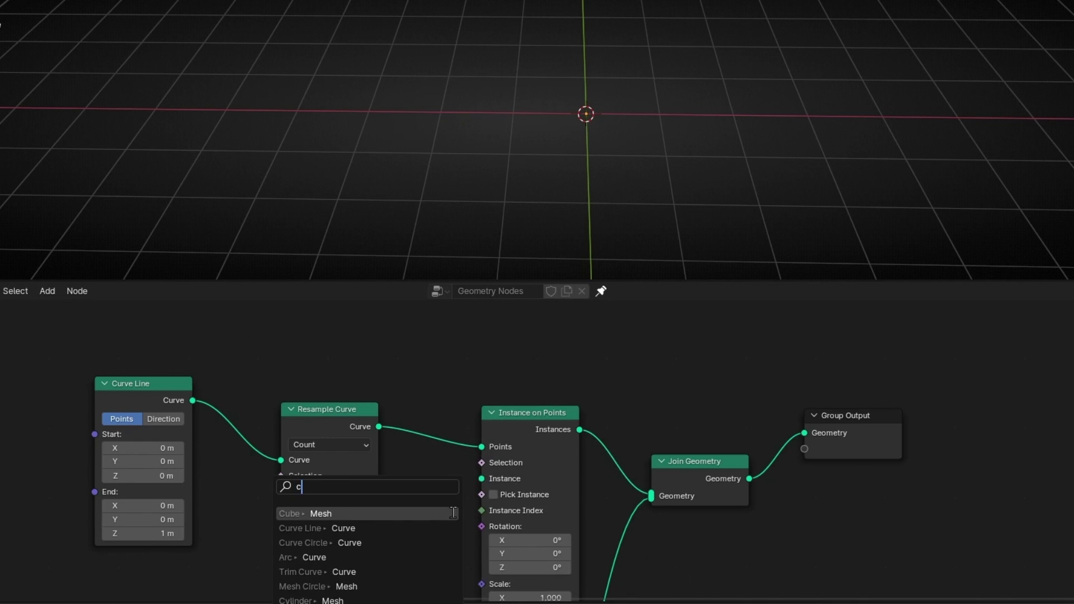
key("Return")
left_click(453, 512)
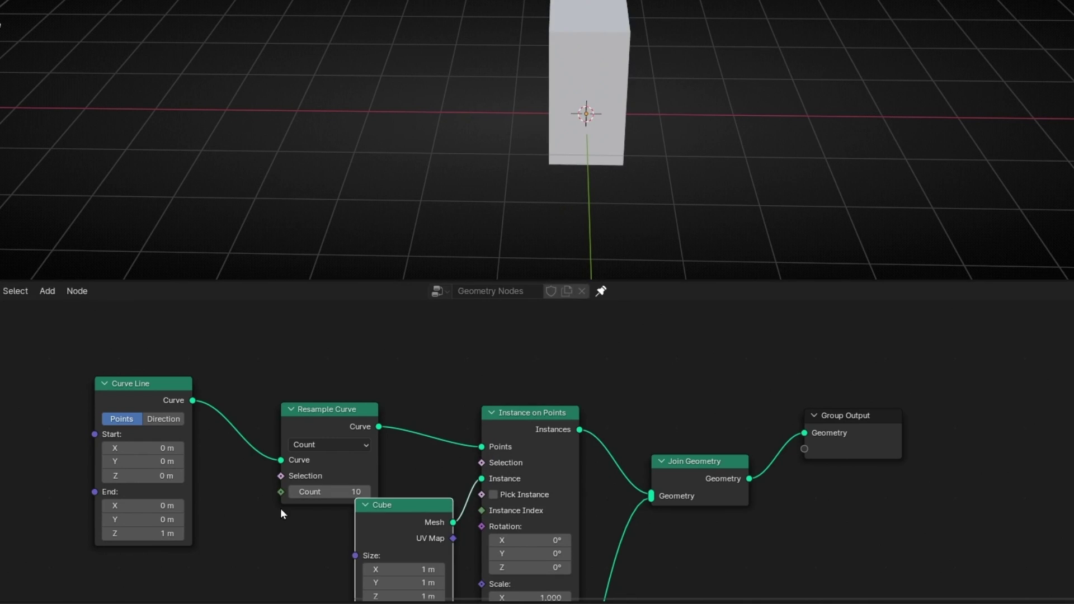
- Lay the Curve Line along the X axis with start X -3 m, end X 3 m and end Z 0 m
middle_click_drag(280, 507, 427, 466)
mouse_move(566, 182)
middle_mouse_down()
mouse_move(686, 170)
mouse_move(576, 177)
middle_mouse_up()
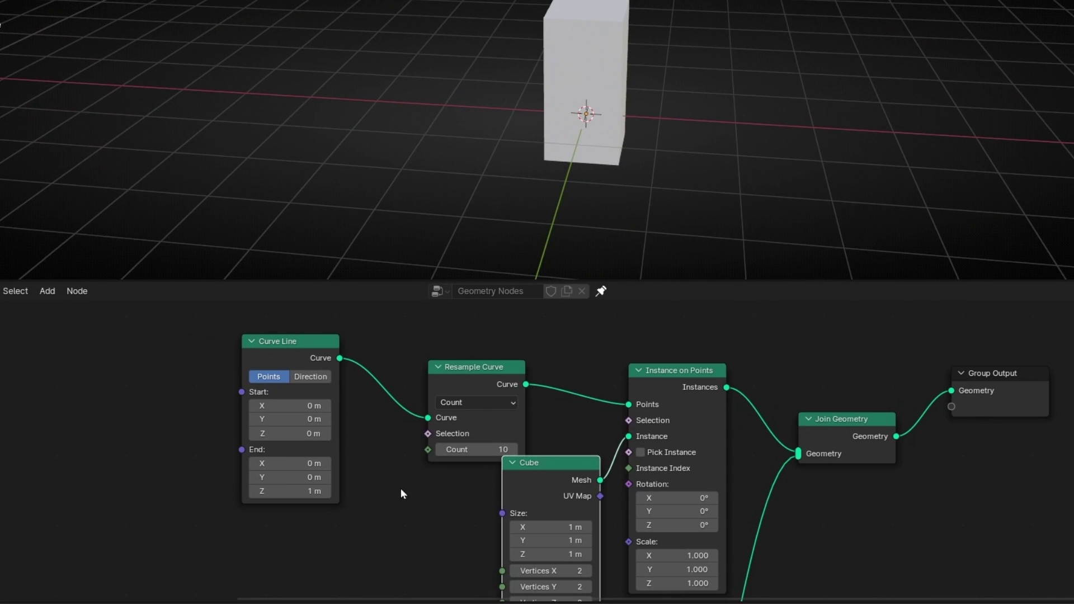
middle_click_drag(411, 548, 503, 546)
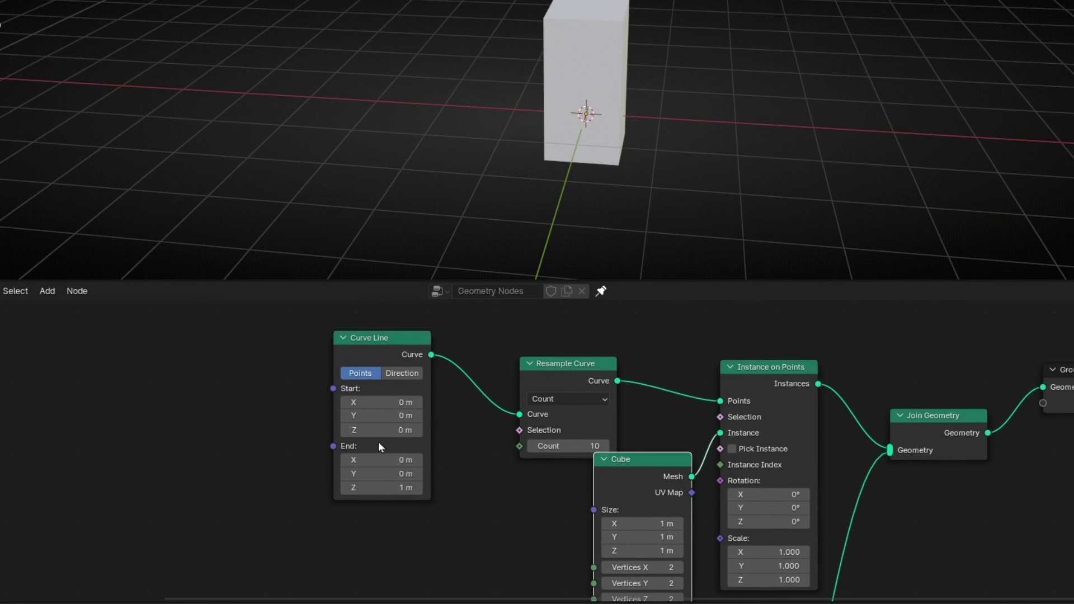
left_click(380, 486)
type("0")
key("Return")
left_click(397, 403)
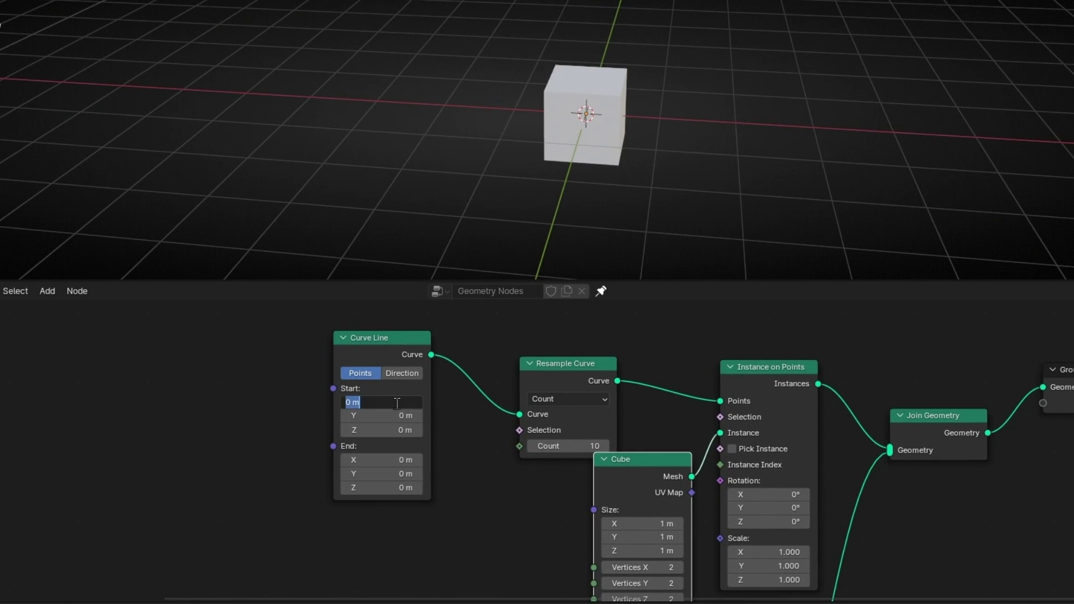
key("Return")
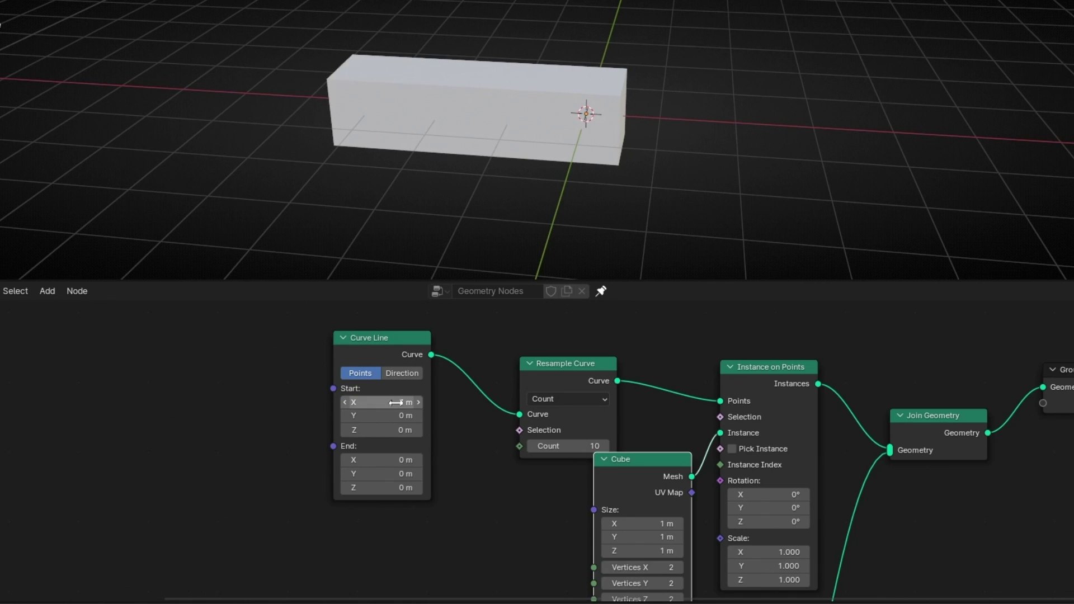
left_click(399, 459)
type("3")
key("Return")
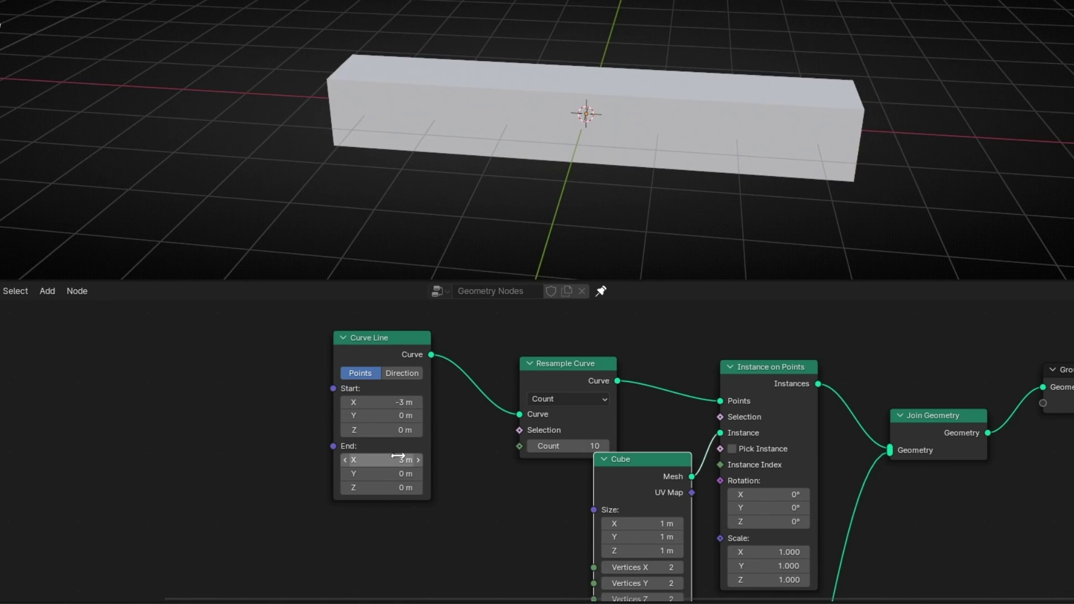
- Move the Resample Curve node closer to the Curve Line and set its count to 6
left_click_drag(554, 382, 506, 349)
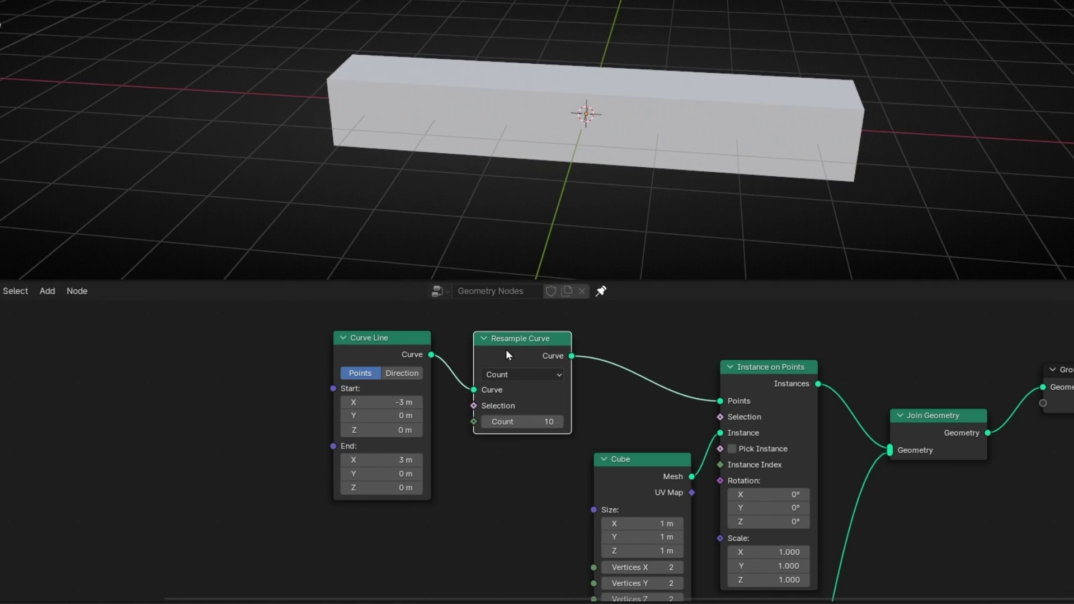
left_click(513, 420)
type("6")
key("Return")
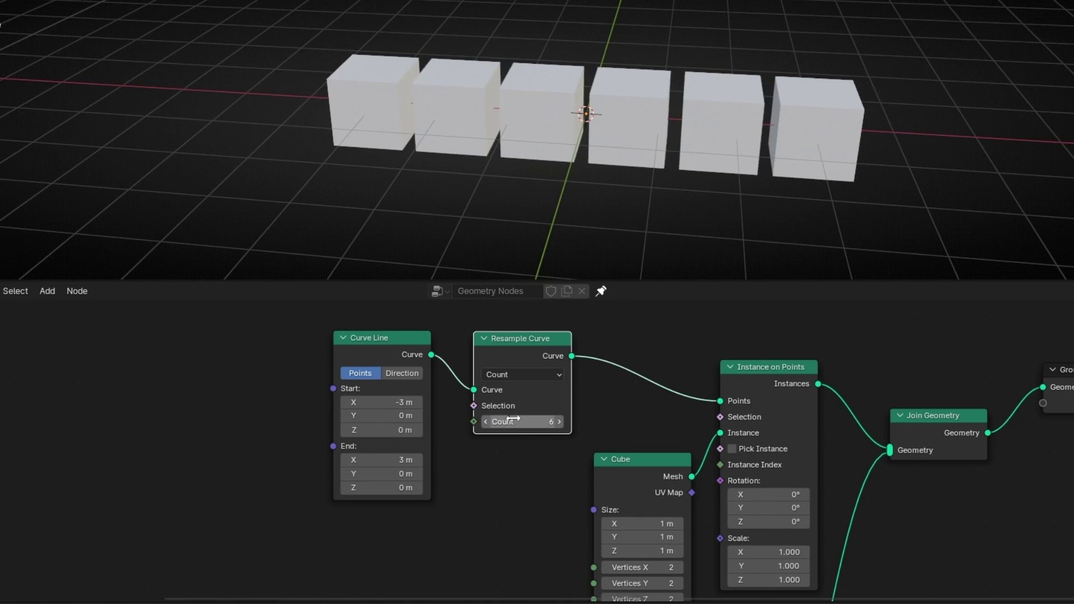
- Thin the cubes into pillars by setting the Cube node's X and Y size to 0.1 m
scroll(555, 534, "up", 3)
middle_click_drag(555, 534, 369, 457)
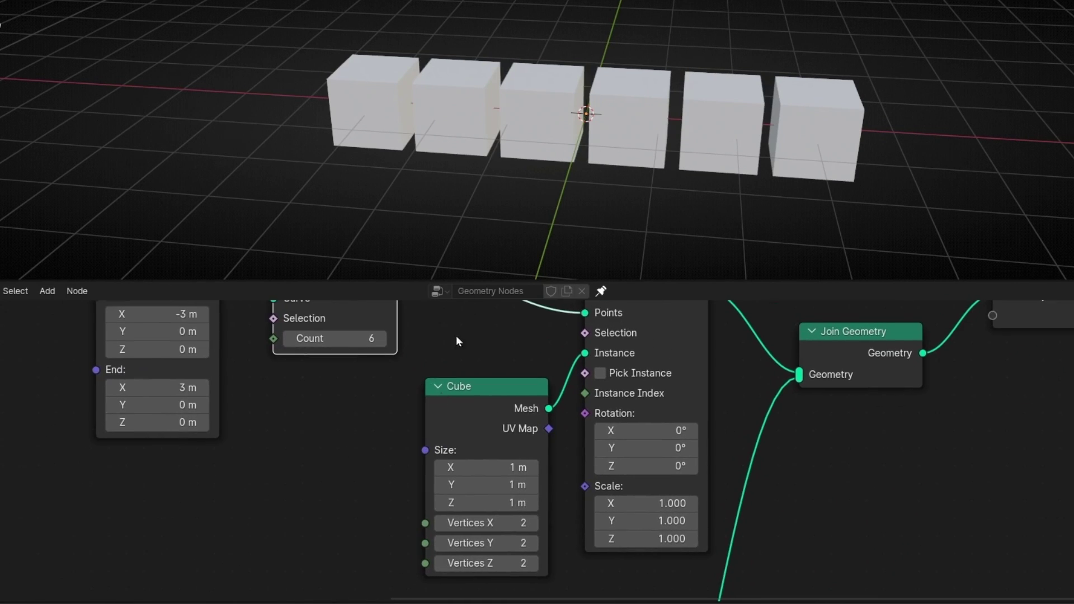
middle_click_drag(470, 211, 529, 191)
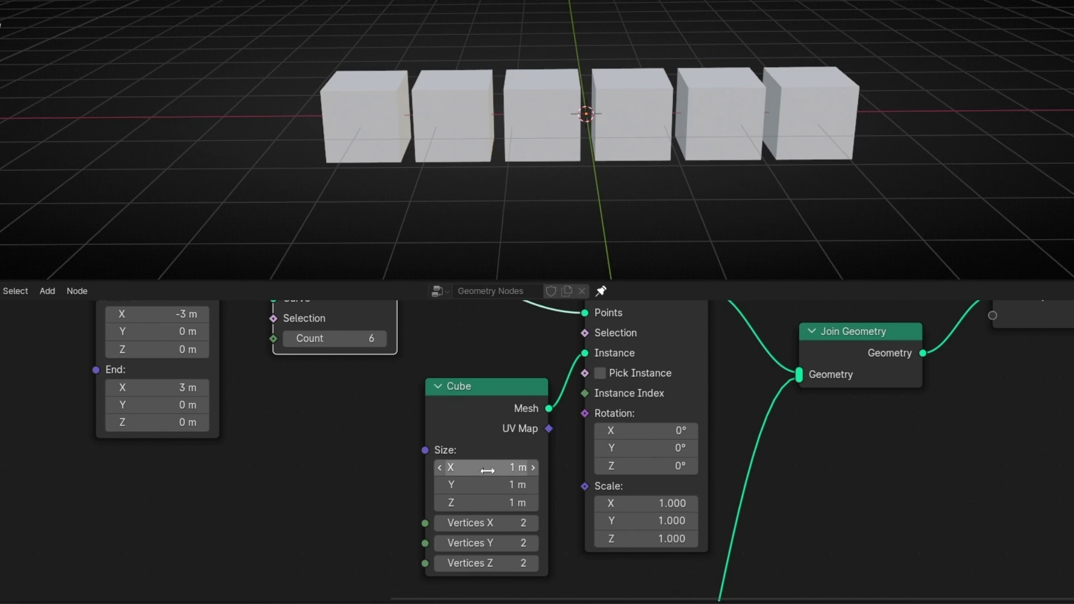
left_click_drag(488, 470, 434, 471)
left_click(531, 468)
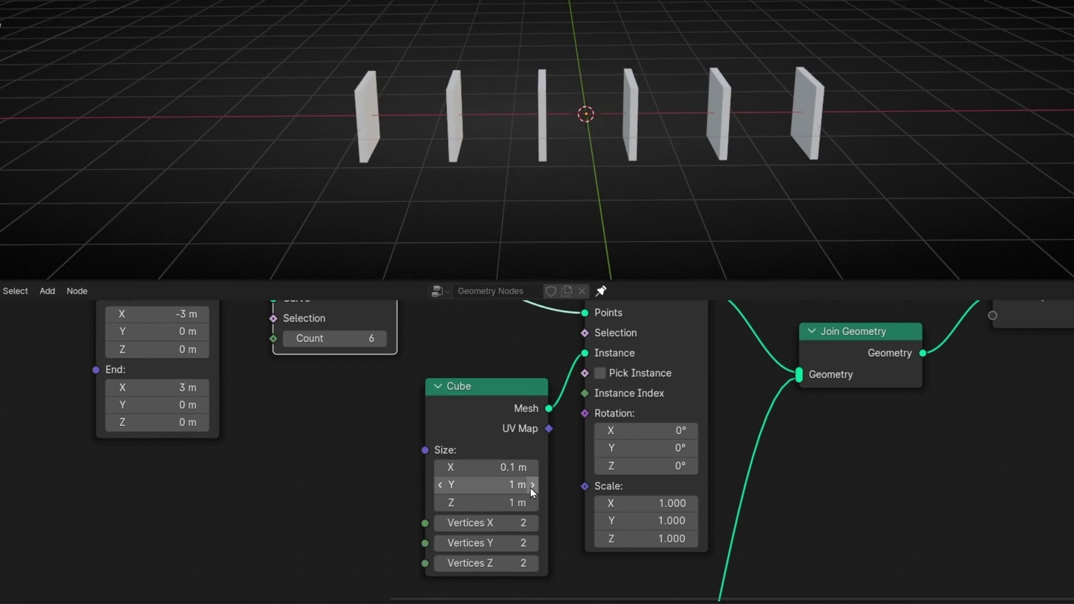
left_click(532, 485)
left_click(531, 485)
left_click_drag(531, 488, 481, 487)
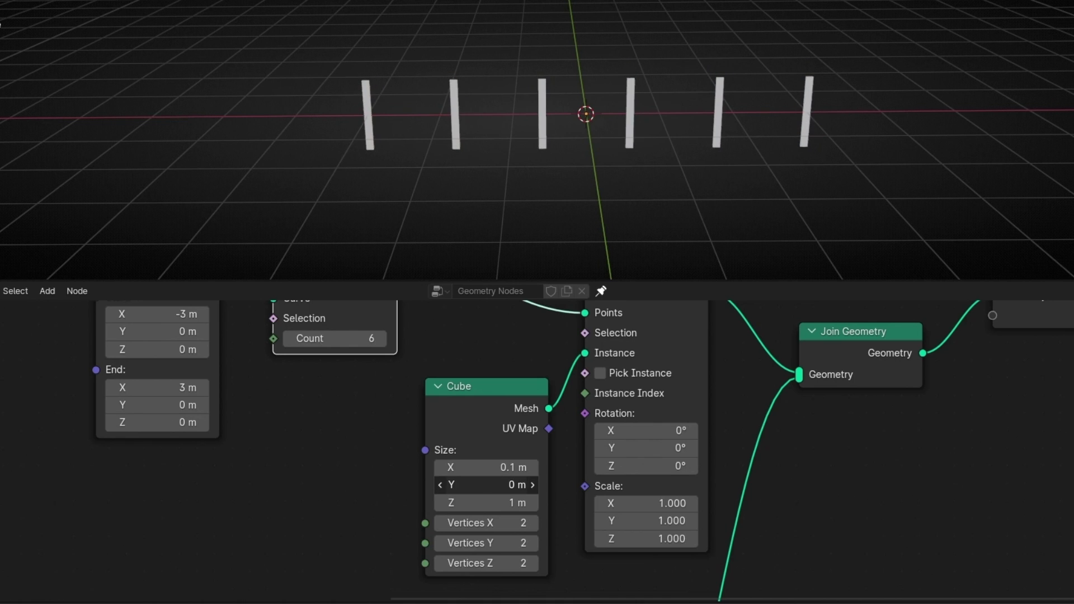
scroll(496, 194, "up", 5)
middle_click_drag(444, 199, 475, 196)
left_click(532, 484)
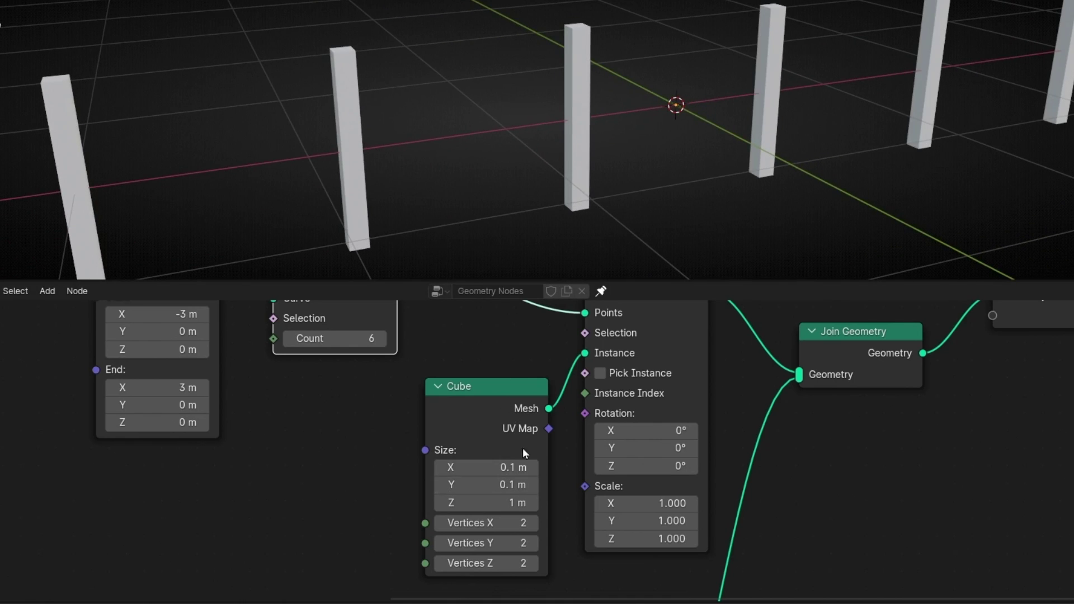
- Sketch an upward and a downward annotation arrow beside two neighbouring pillars and undo them
middle_click_drag(427, 277, 431, 254)
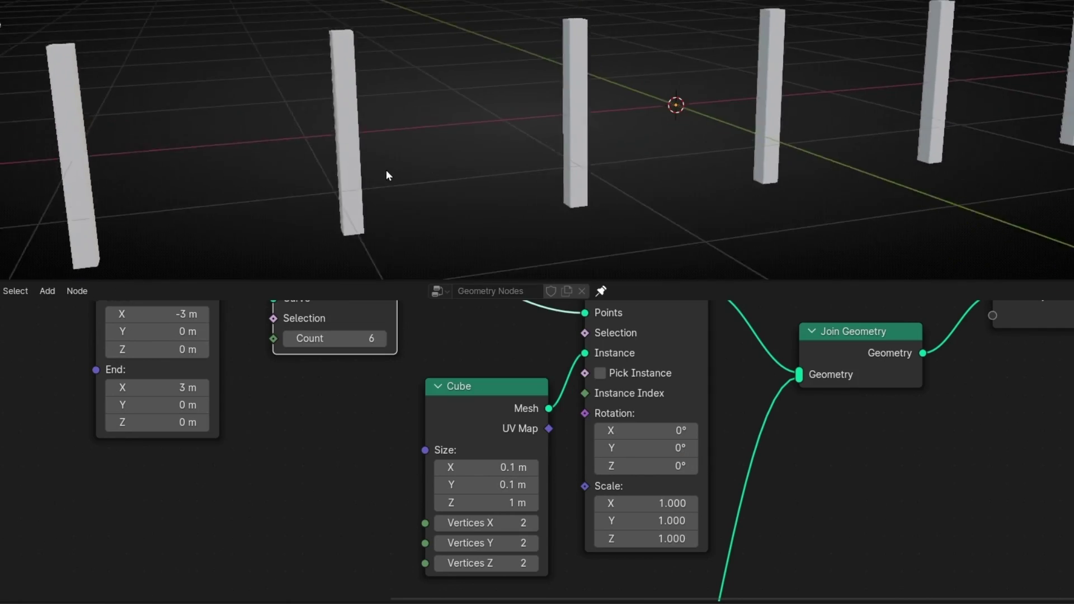
middle_click_drag(389, 175, 263, 175)
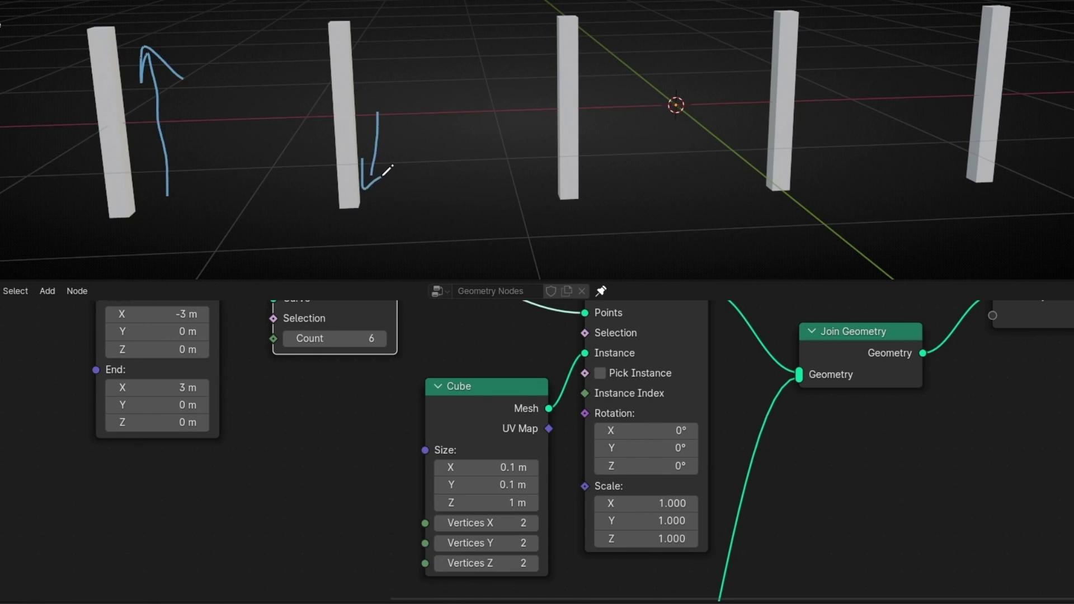
key("ctrl+z")
key("ctrl+z")
key("ctrl+z")
key("ctrl+z")
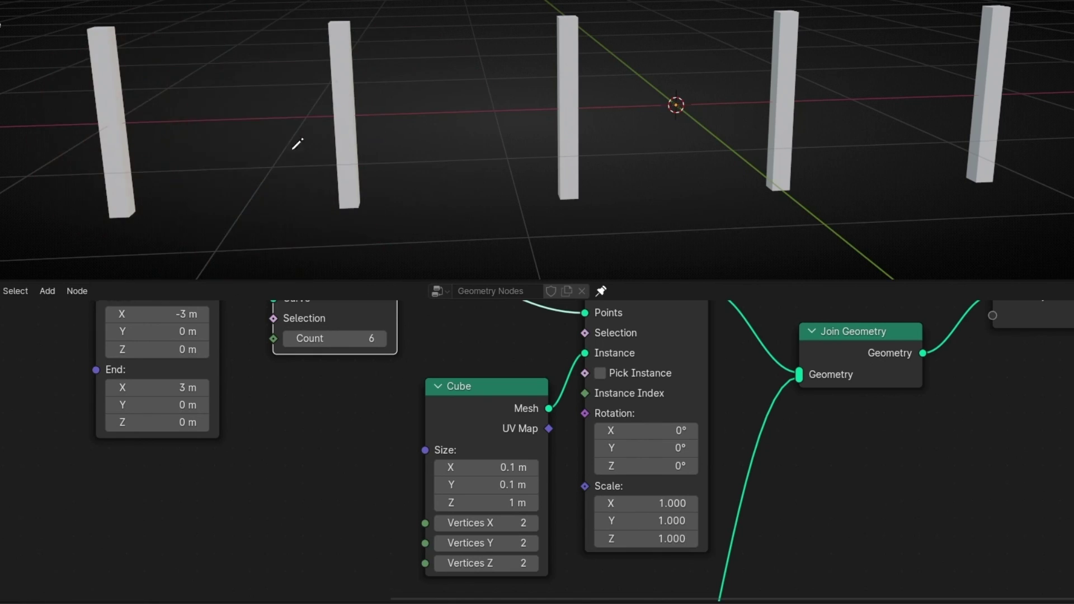
- View the pillar row from its end and sketch annotation strokes along the first pillar and across the second
mouse_move(292, 148)
middle_mouse_down()
mouse_move(328, 135)
mouse_move(464, 177)
middle_mouse_up()
scroll(329, 135, "down", 4)
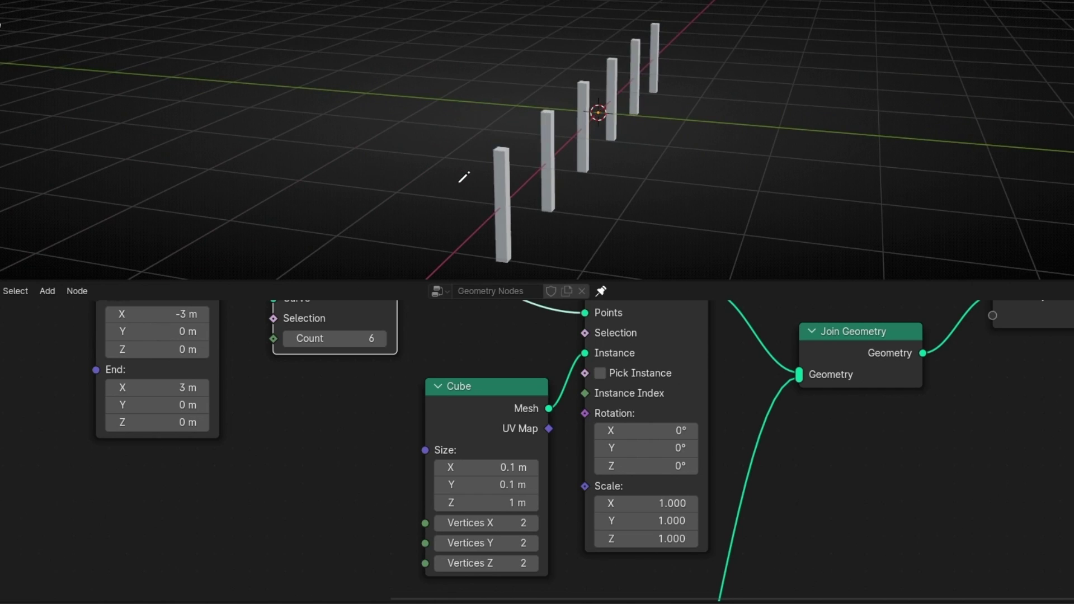
left_click_drag(502, 208, 485, 117)
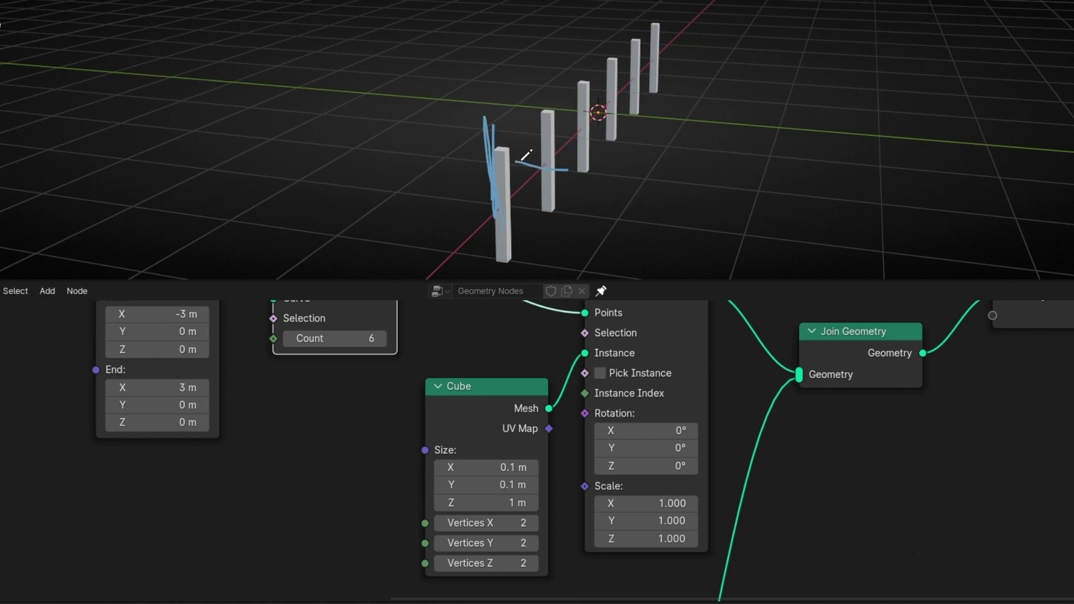
left_click_drag(582, 107, 629, 134)
mouse_move(620, 189)
middle_mouse_down()
mouse_move(507, 190)
mouse_move(522, 185)
middle_mouse_up()
- Set the Resample Curve count to 10 to get more pillars along the line
left_click(383, 339)
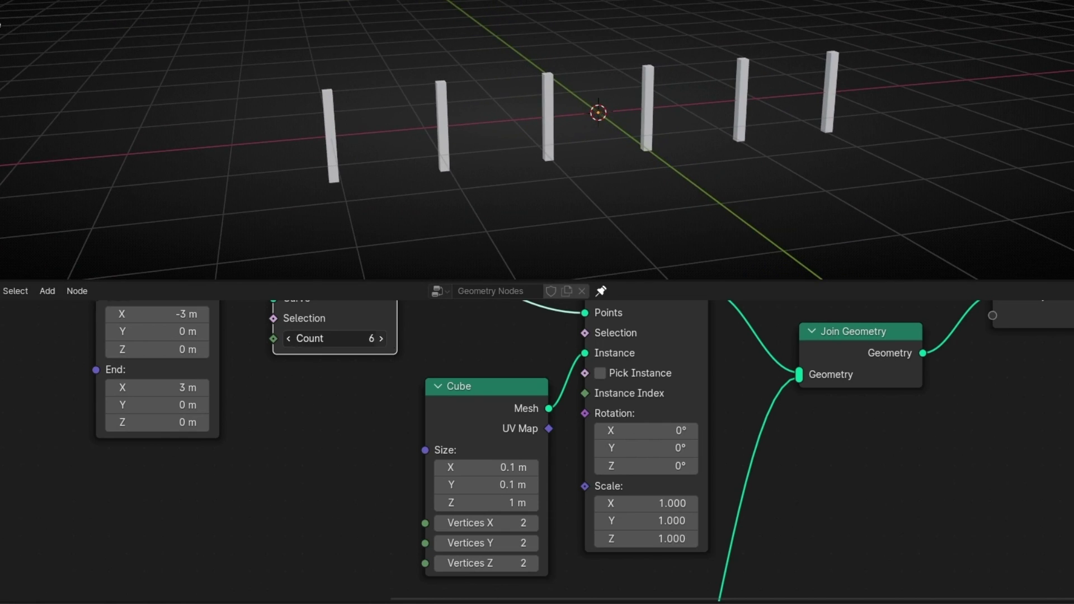
left_click(384, 339)
left_click(383, 339)
left_click(384, 339)
left_click(384, 339)
left_click(383, 339)
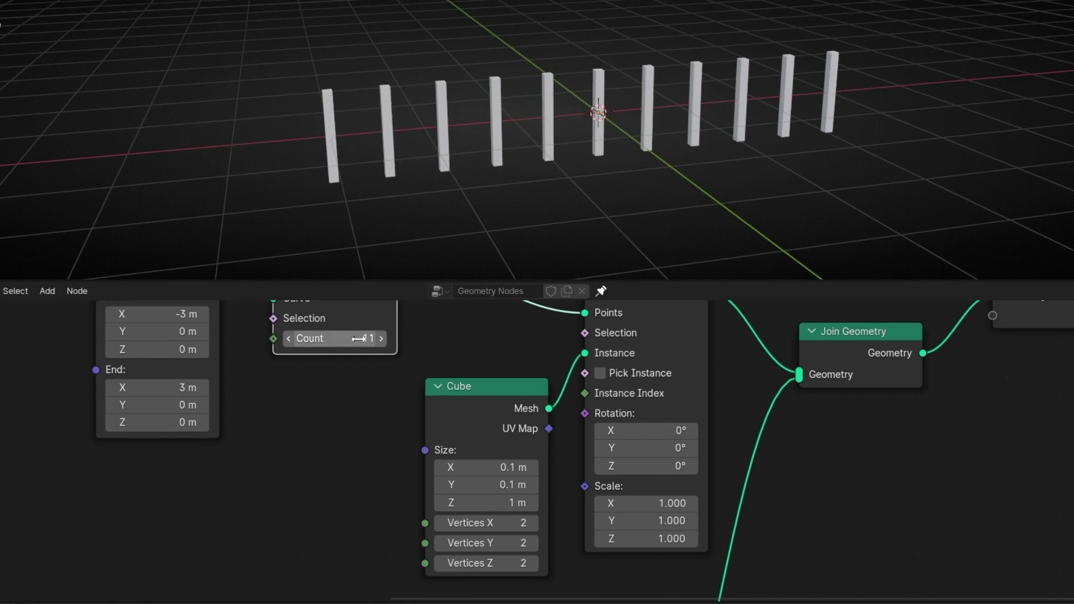
left_click(291, 339)
- Move the Join Geometry and Group Output nodes away from Instance on Points to make room for more nodes
middle_click_drag(709, 463, 588, 530)
scroll(589, 529, "down", 9)
left_click_drag(749, 530, 539, 381)
key("g")
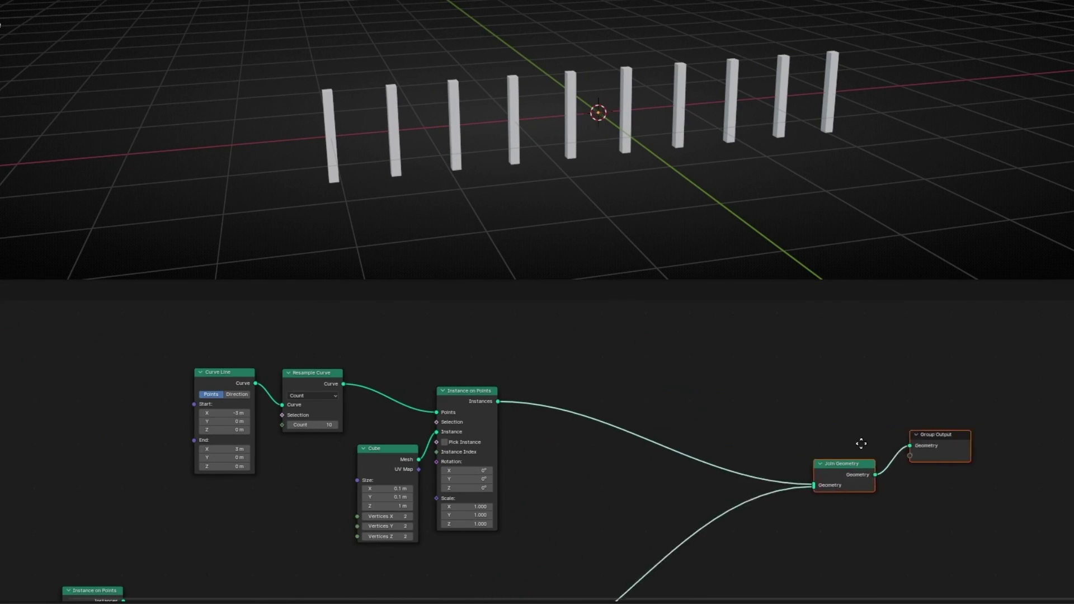
left_click(942, 463)
- Move the Curve Line, Resample Curve, Cube and Instance on Points nodes up together, away from the lower node chain
left_click_drag(84, 340, 539, 527)
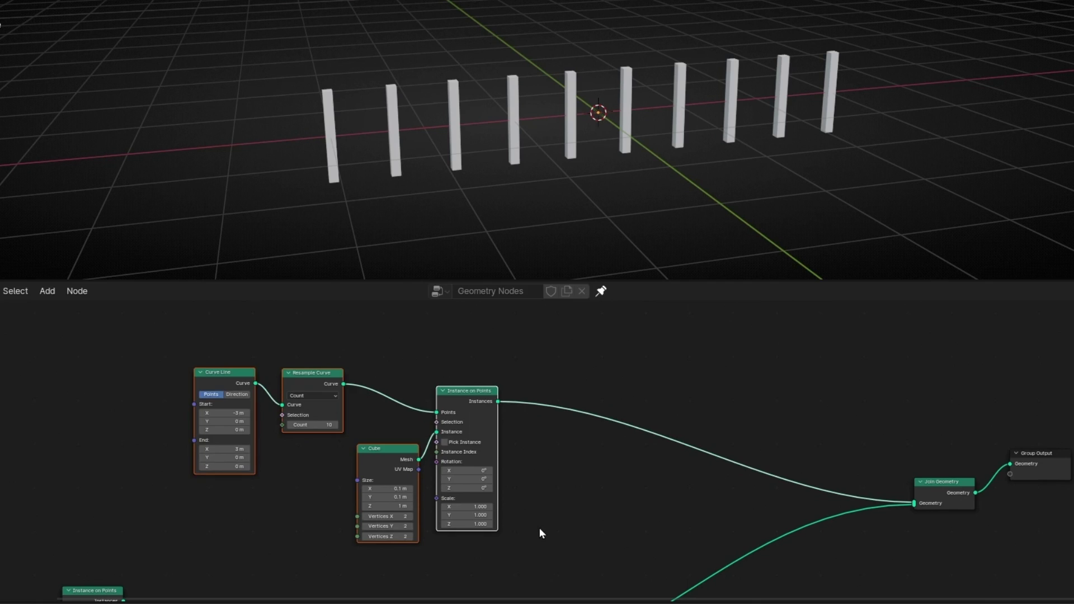
key("g")
left_click(532, 466)
scroll(545, 448, "up", 3)
middle_click_drag(578, 426, 563, 511)
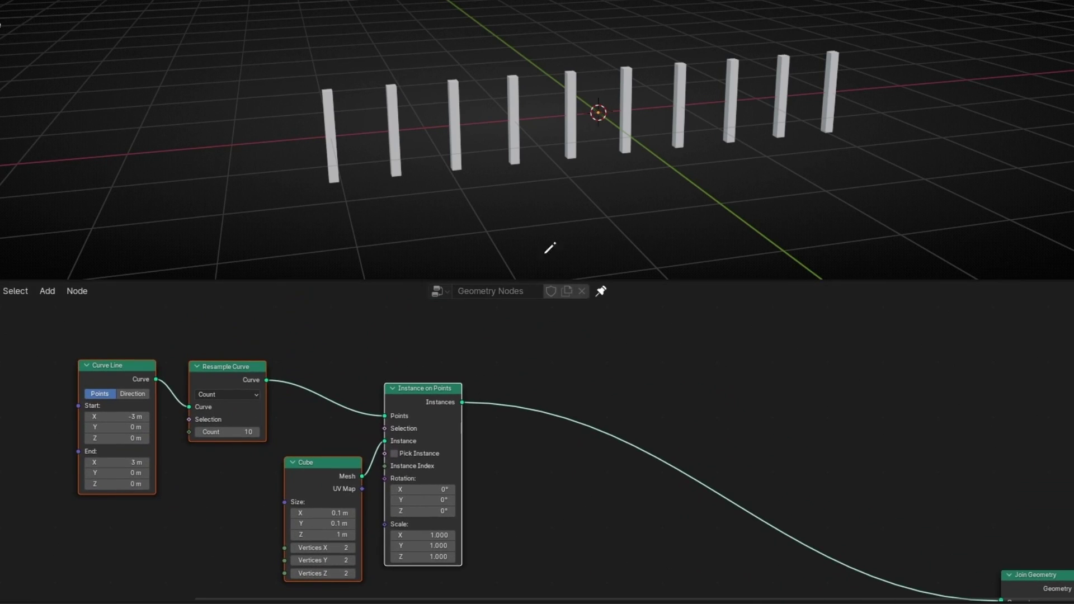
- Add a Rotate Instances node between Instance on Points and the Join Geometry node
scroll(662, 404, "up", 1)
key("shift+a")
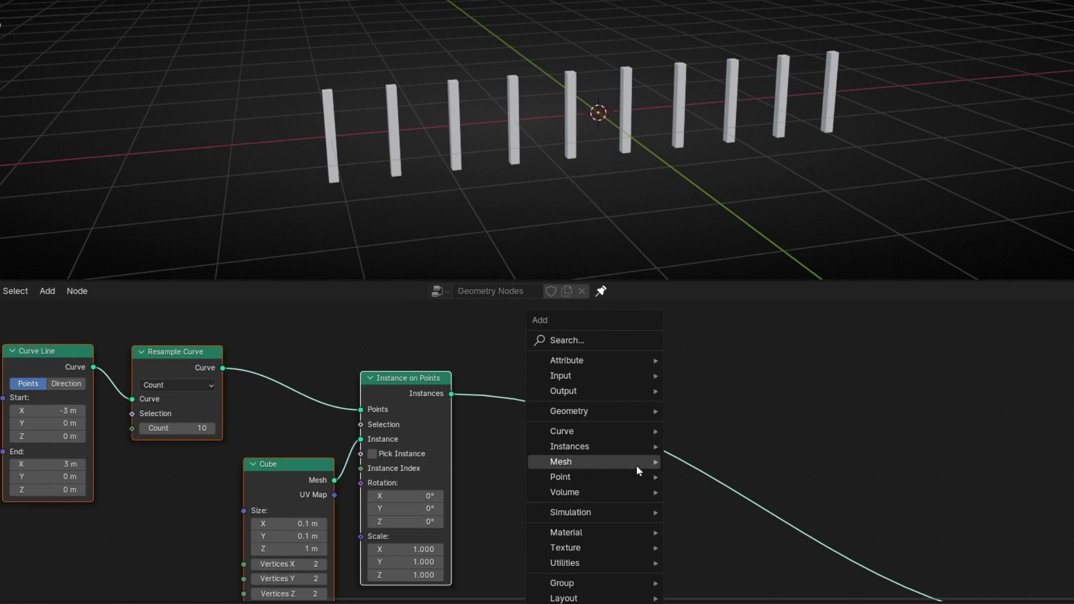
type("roa")
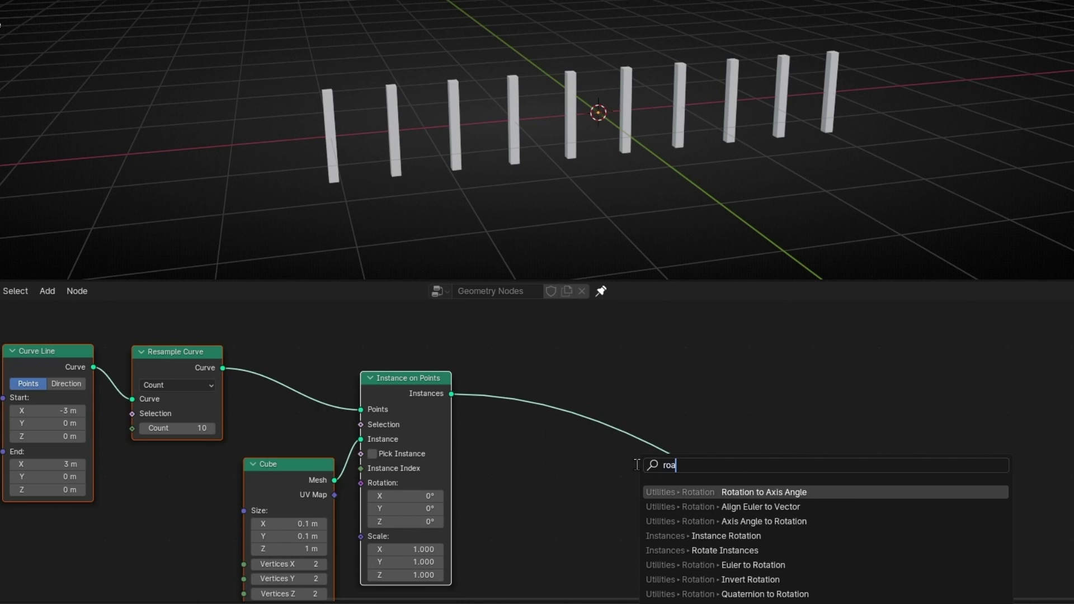
type("te")
key("Return")
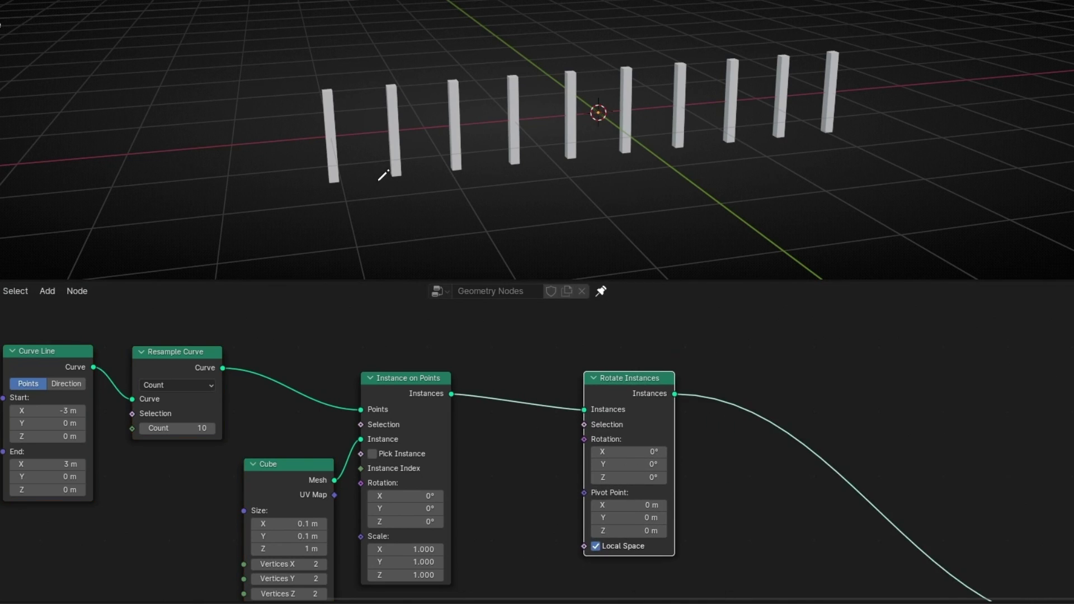
- Set the X rotation of the Rotate Instances node to 90° so the pillars tip sideways across the line
middle_click_drag(384, 176, 453, 230)
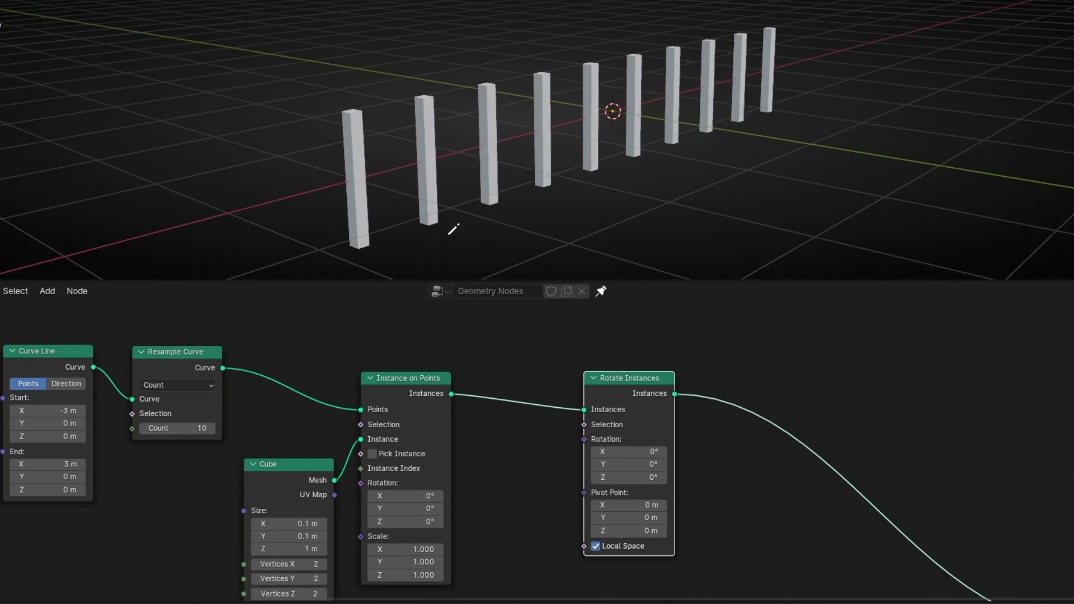
left_click_drag(643, 451, 694, 452)
left_click(644, 452)
type("90")
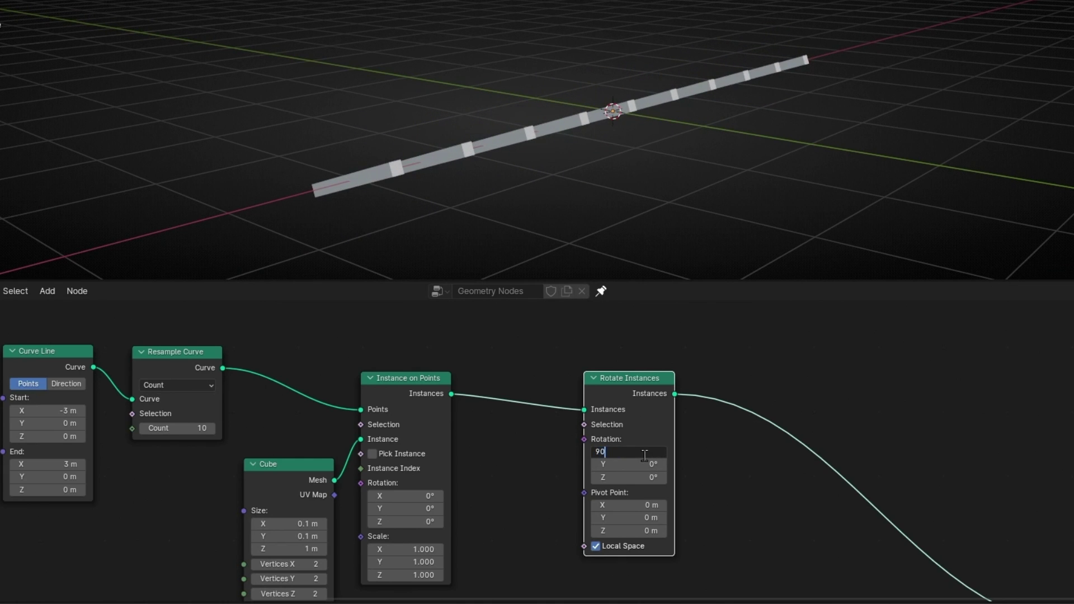
key("Return")
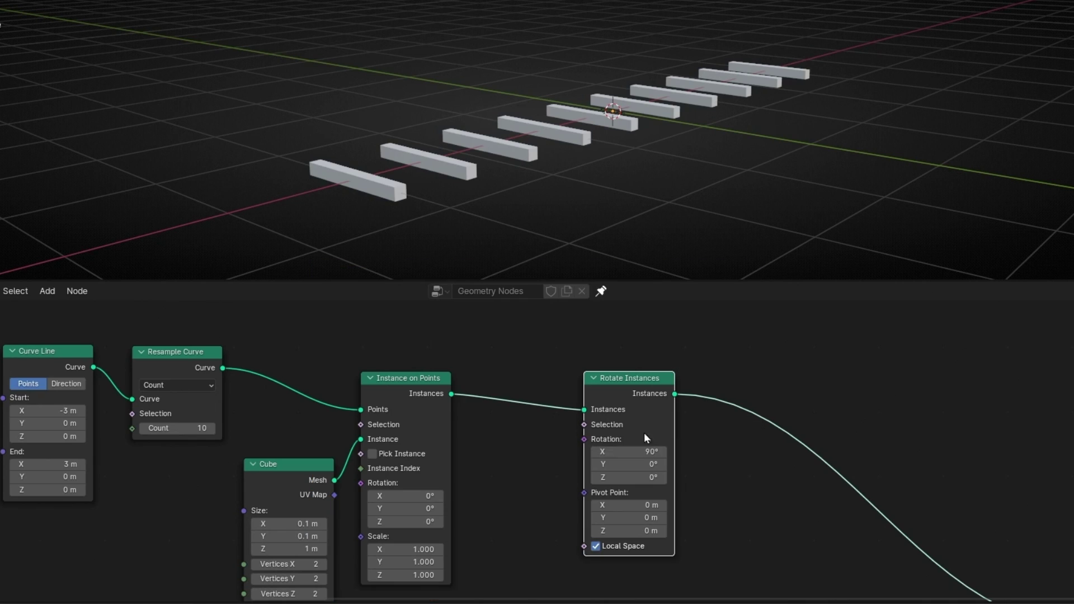
- Move Rotate Instances further from Instance on Points and feed its Selection input from a new Index node
left_click_drag(639, 408, 588, 484)
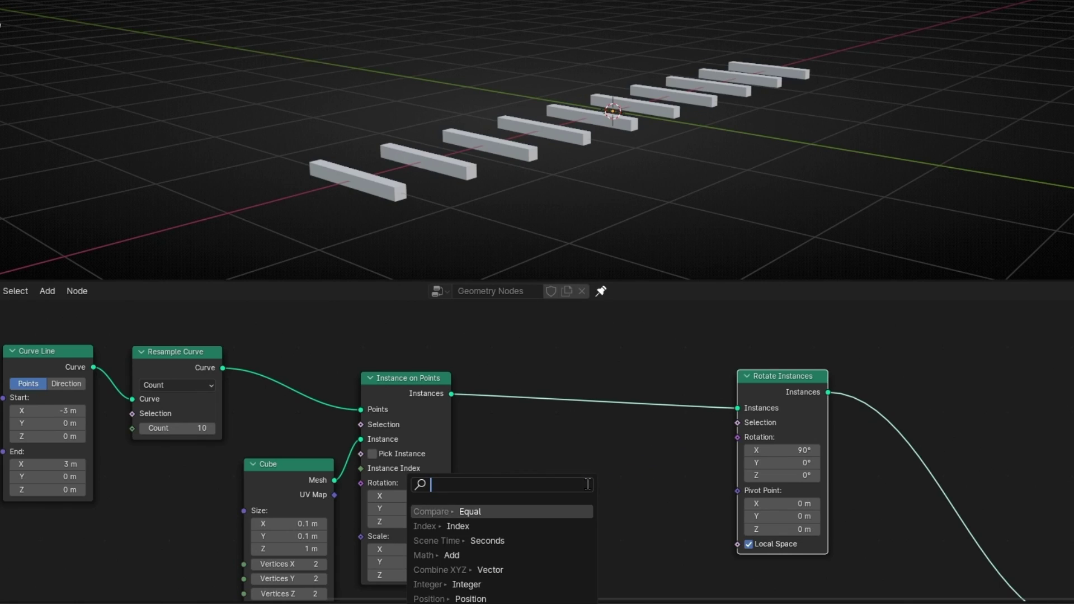
type("index")
key("Return")
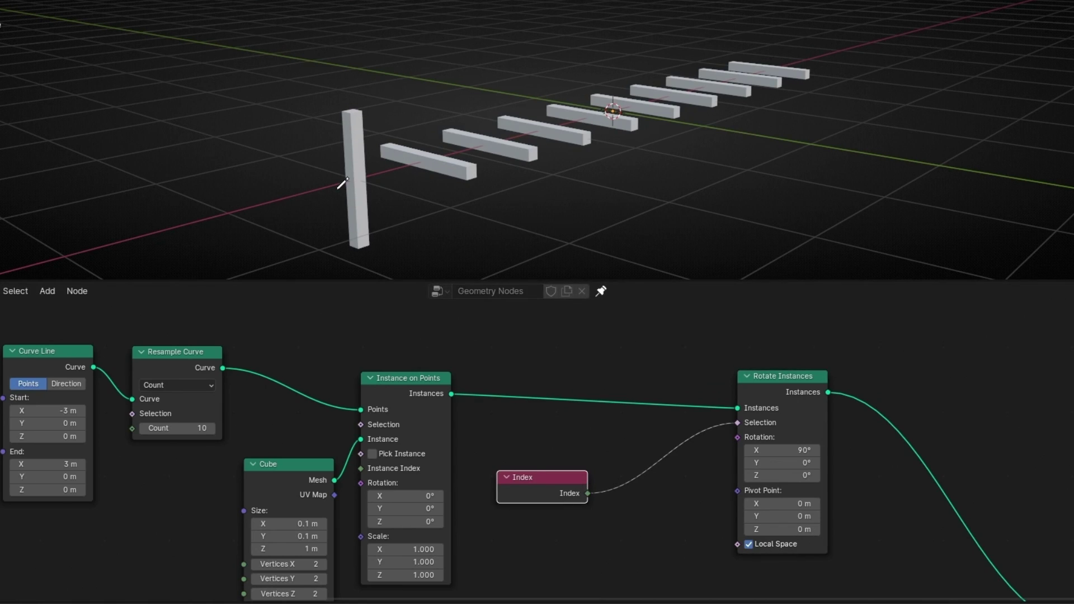
key("shift+a")
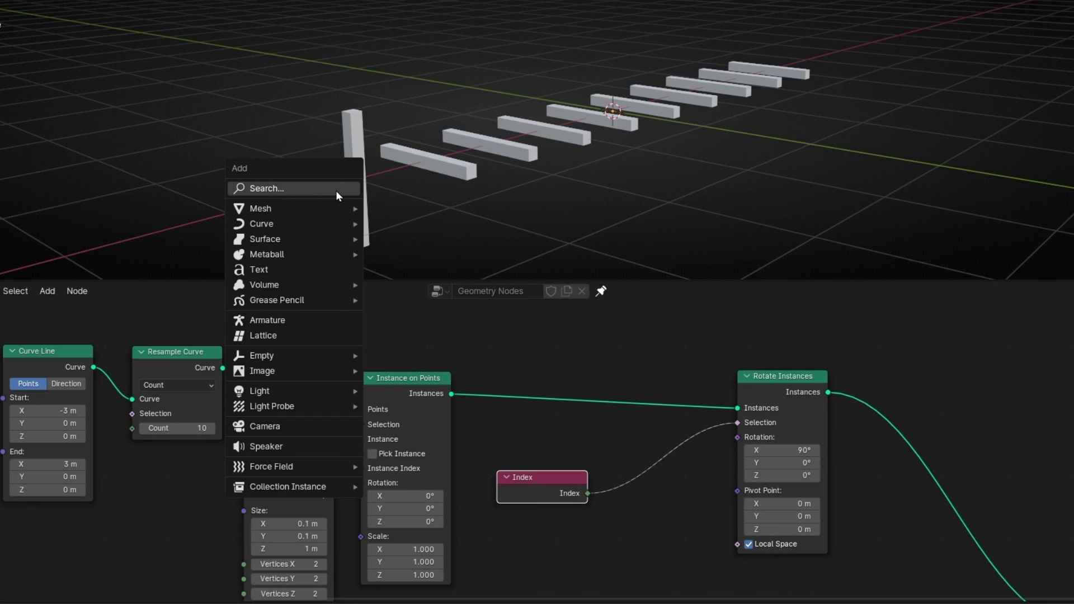
type("math")
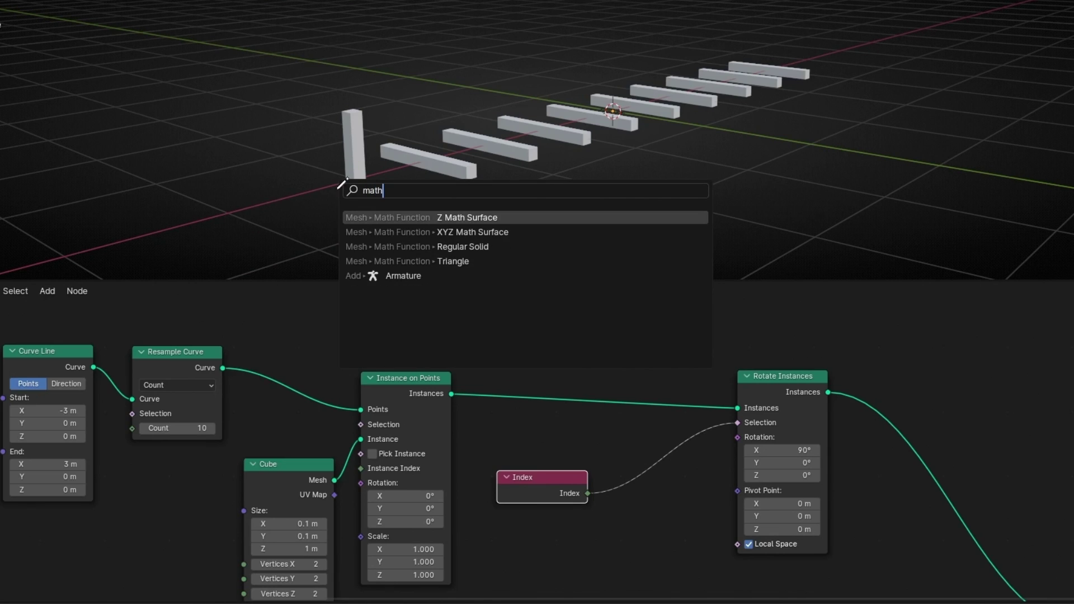
key("Escape")
- Insert a Math node between Index and the Rotate Instances Selection input and set its operation to Floored Modulo
key("shift+a")
type("math")
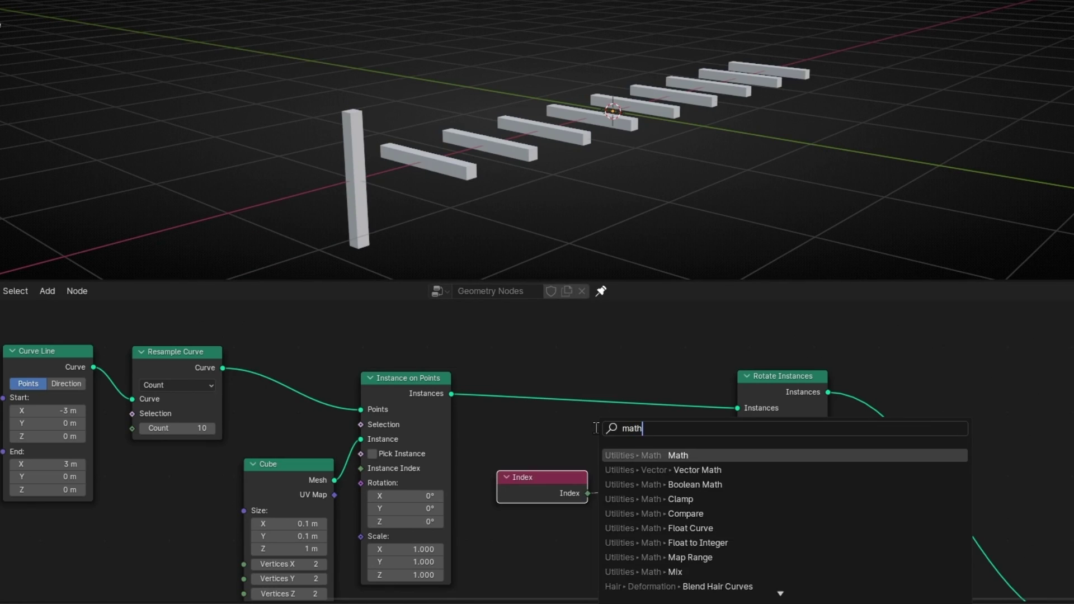
key("Return")
left_click(639, 429)
left_click(672, 467)
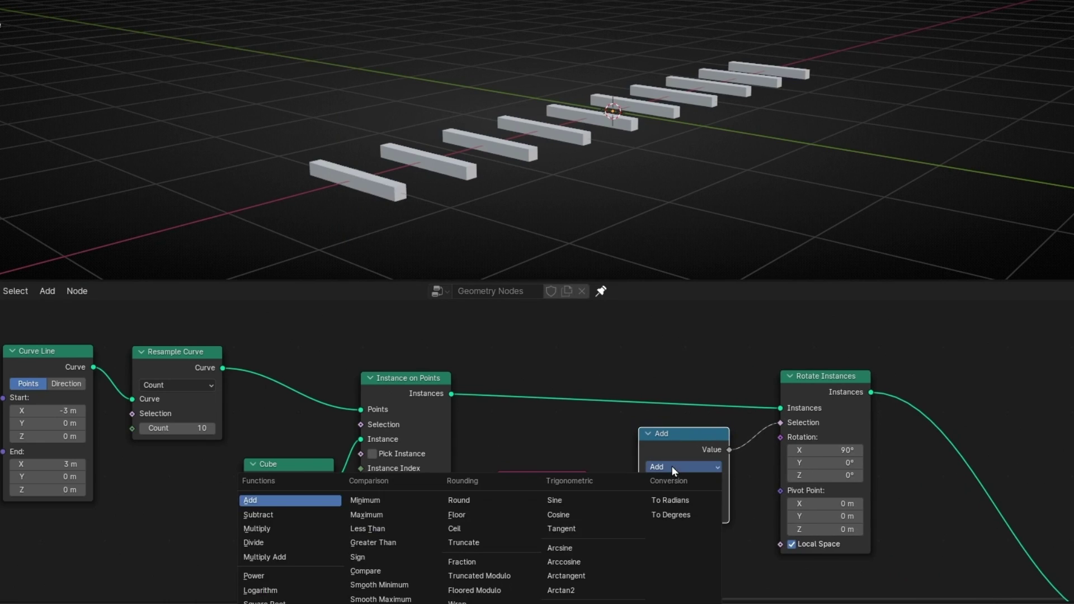
left_click(503, 589)
scroll(768, 534, "up", 2)
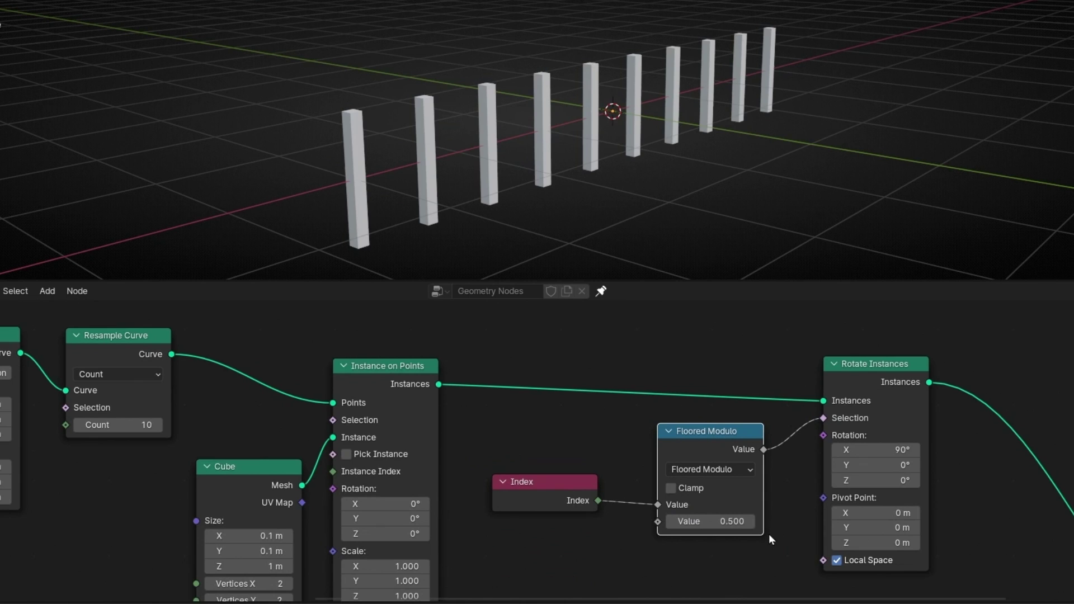
- Set the Floored Modulo value to 2 so that every second pillar is rotated
middle_click_drag(763, 532, 625, 521)
left_click(573, 508)
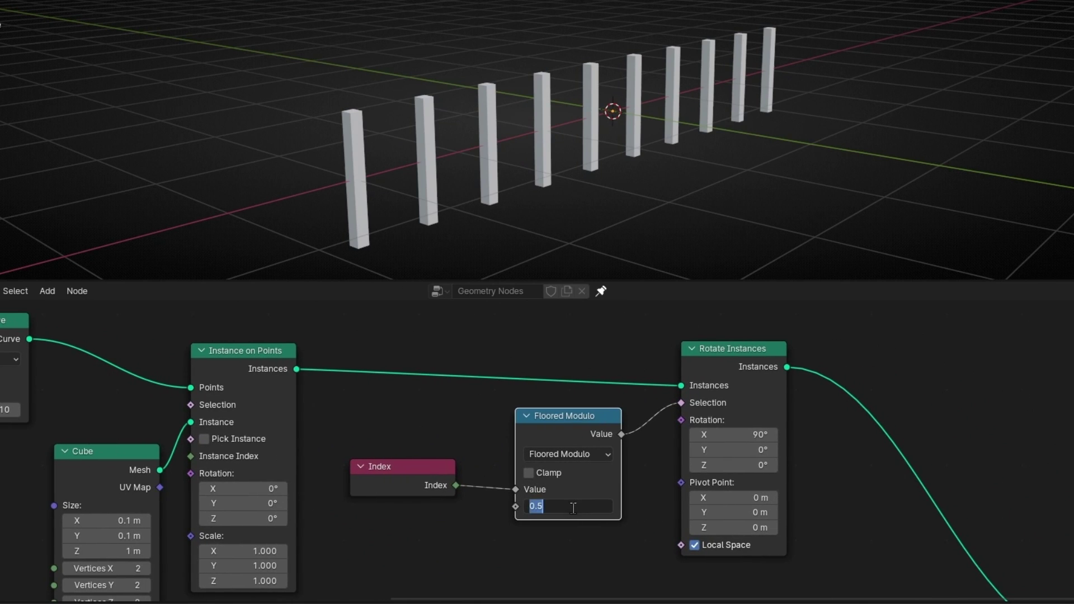
key("Return")
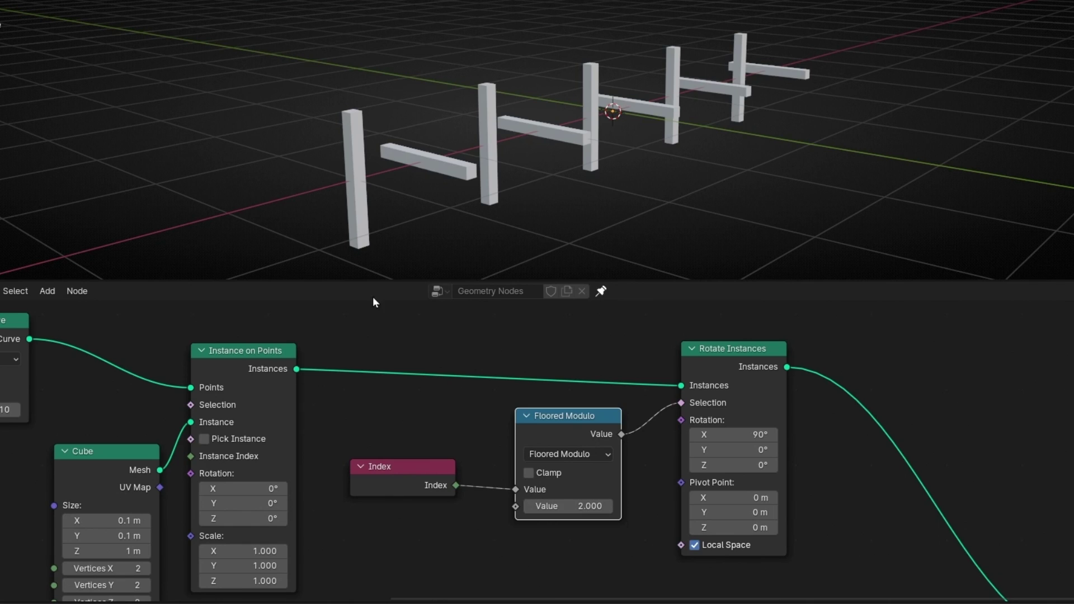
- Annotate the first six pillars with alternating 0 and 1 marks, 0 above upright ones and 1 above rotated ones
scroll(381, 200, "up", 2)
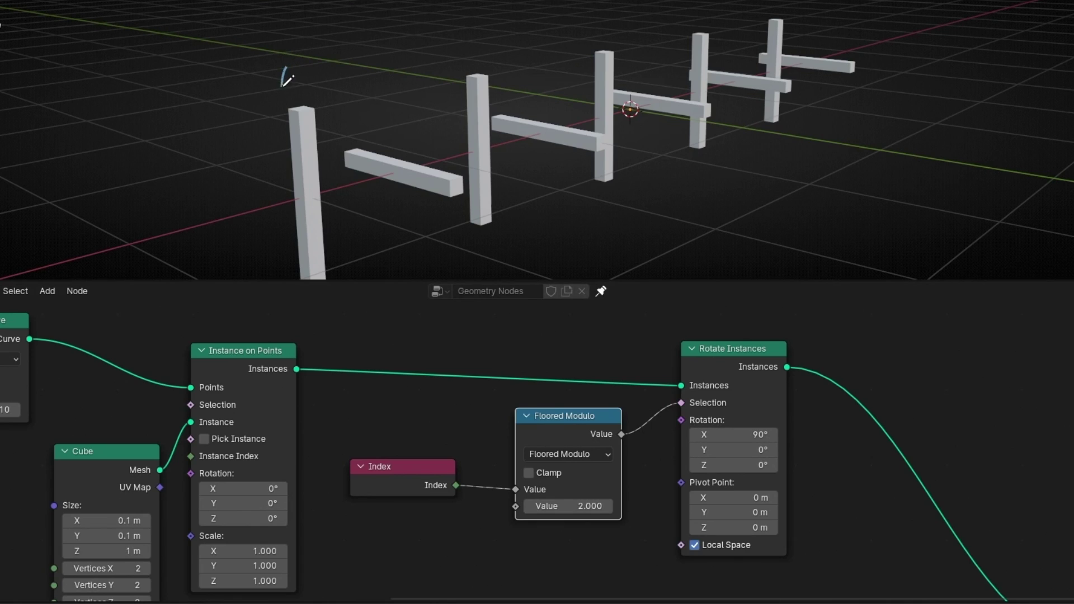
left_click_drag(287, 82, 297, 95)
left_click_drag(371, 116, 392, 102)
left_click_drag(475, 32, 477, 27)
left_click_drag(527, 106, 547, 91)
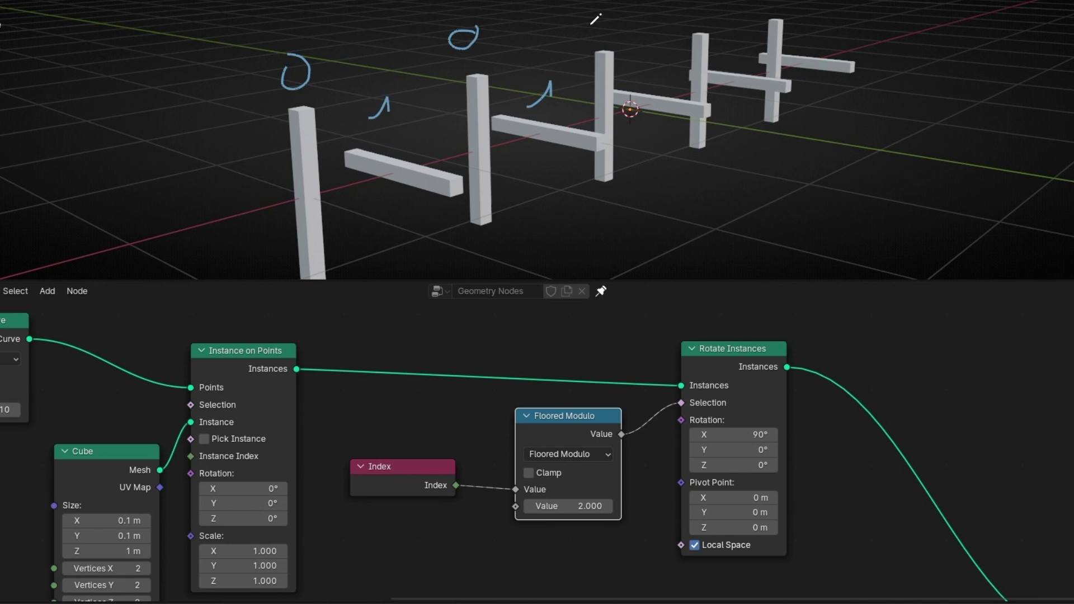
left_click_drag(591, 24, 599, 13)
left_click_drag(654, 40, 651, 79)
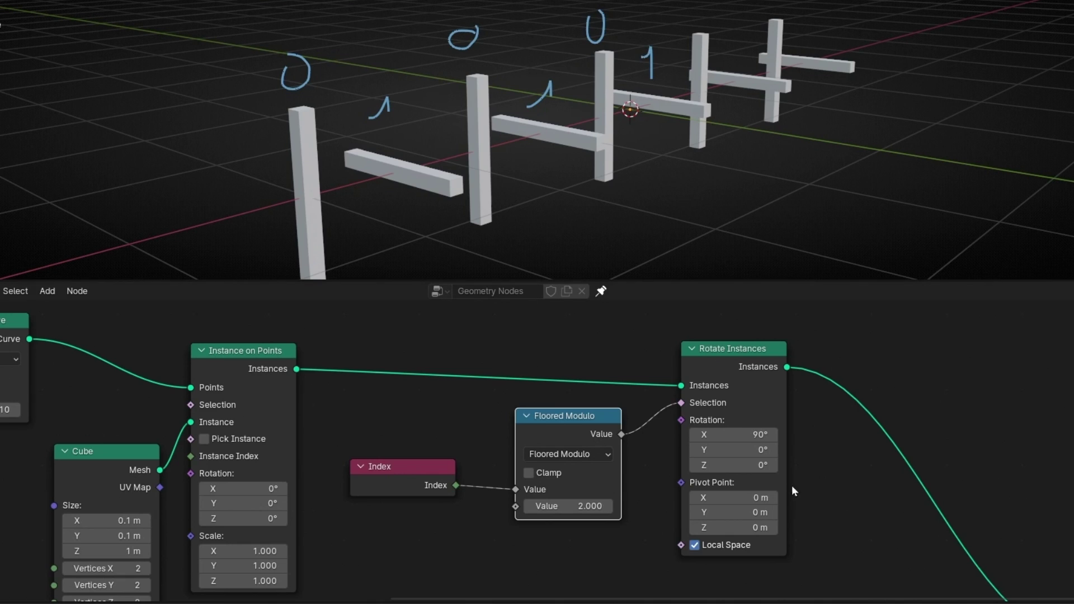
- Erase the 0 and 1 annotation marks above the pillars and view the whole row again
mouse_move(732, 435)
left_mouse_down()
mouse_move(761, 435)
mouse_move(715, 435)
mouse_move(760, 434)
mouse_move(736, 435)
left_mouse_up()
right_click(737, 435)
right_click_drag(652, 62, 80, 138)
scroll(516, 203, "up", 1)
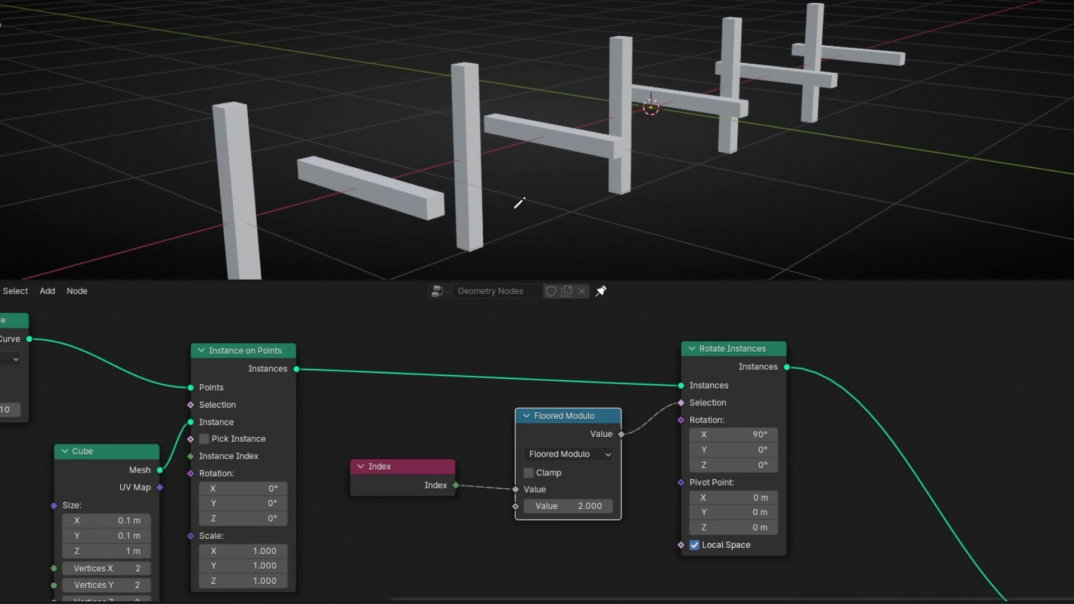
scroll(517, 202, "down", 2)
mouse_move(516, 202)
middle_mouse_down()
mouse_move(378, 203)
mouse_move(525, 204)
mouse_move(355, 172)
middle_mouse_up()
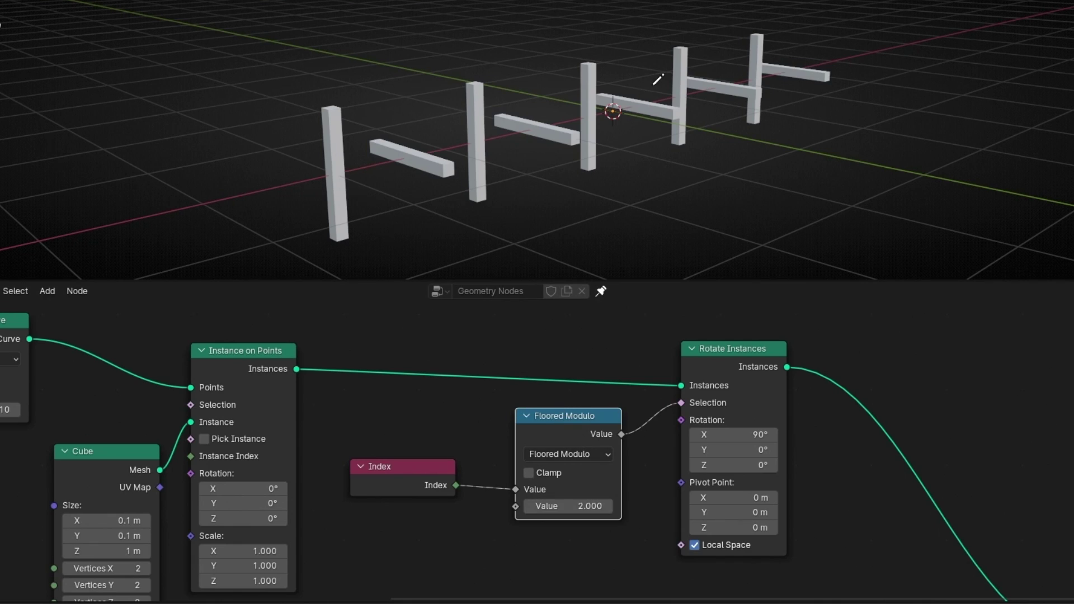
- Try a Floored Modulo value of 3 and inspect the resulting pillar pattern
left_click(580, 505)
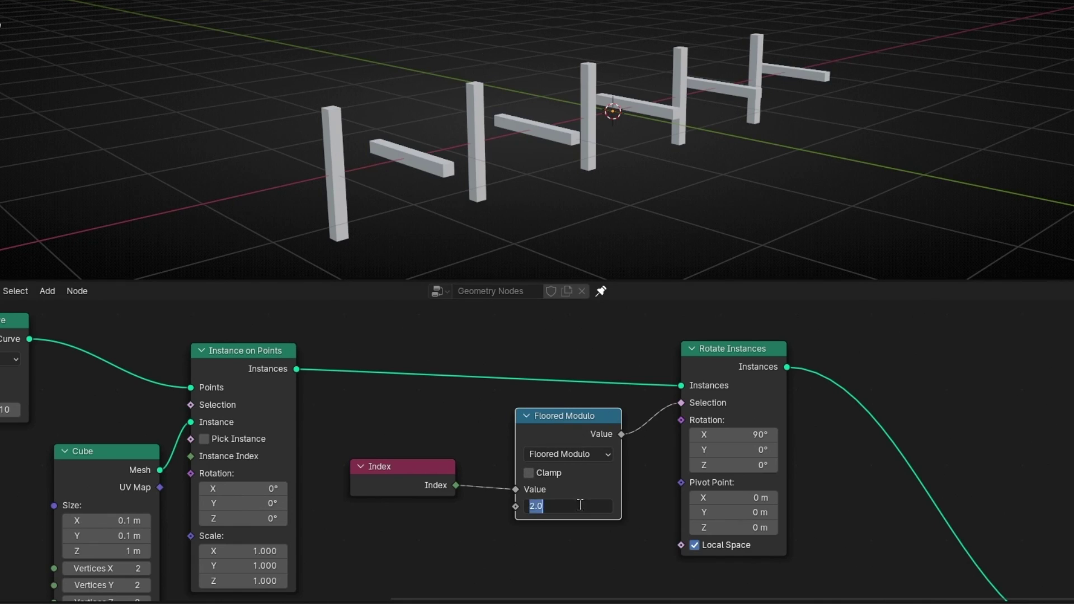
key("Return")
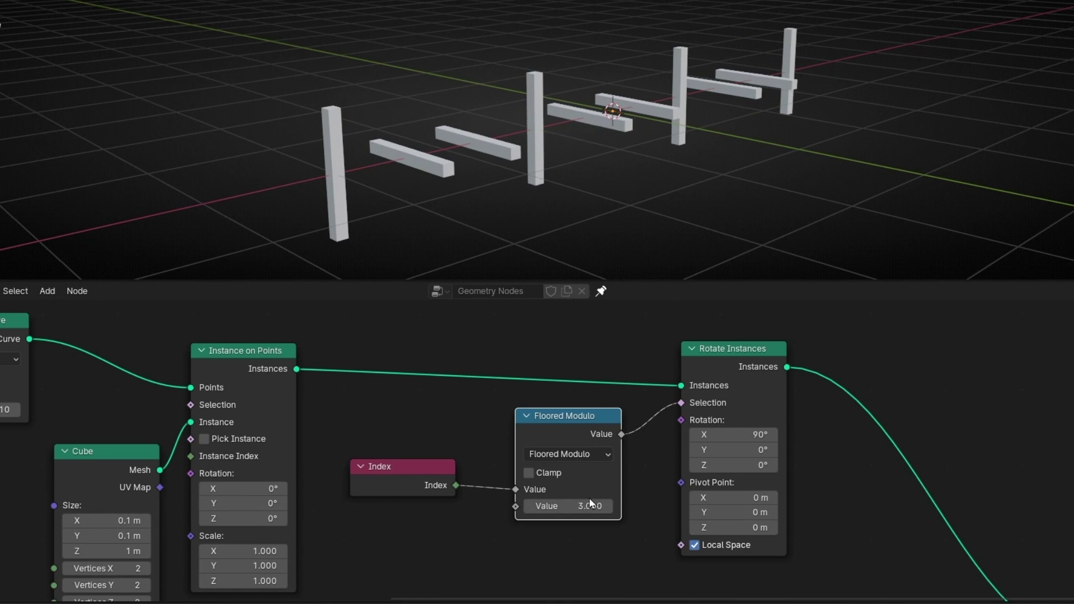
mouse_move(678, 208)
middle_mouse_down()
mouse_move(549, 208)
mouse_move(695, 204)
middle_mouse_up()
- Set the Floored Modulo value back to 2
left_click(566, 506)
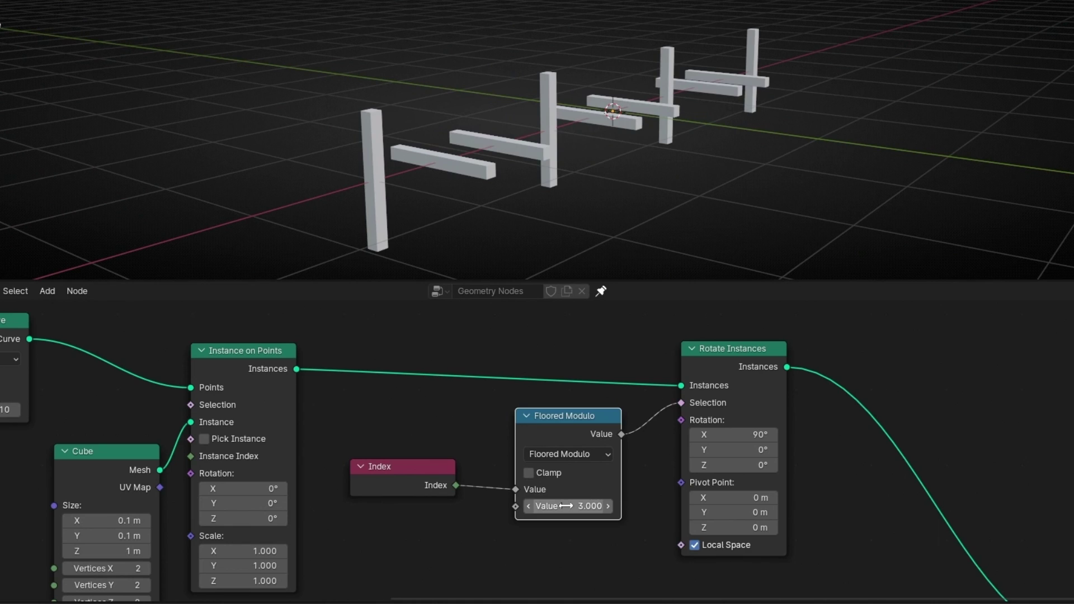
type("2")
key("Return")
- Try shortening the pillar row with a Curve Line End X of -1.2 m, and undo the change
middle_click_drag(77, 420, 550, 437)
left_click_drag(314, 473, 255, 473)
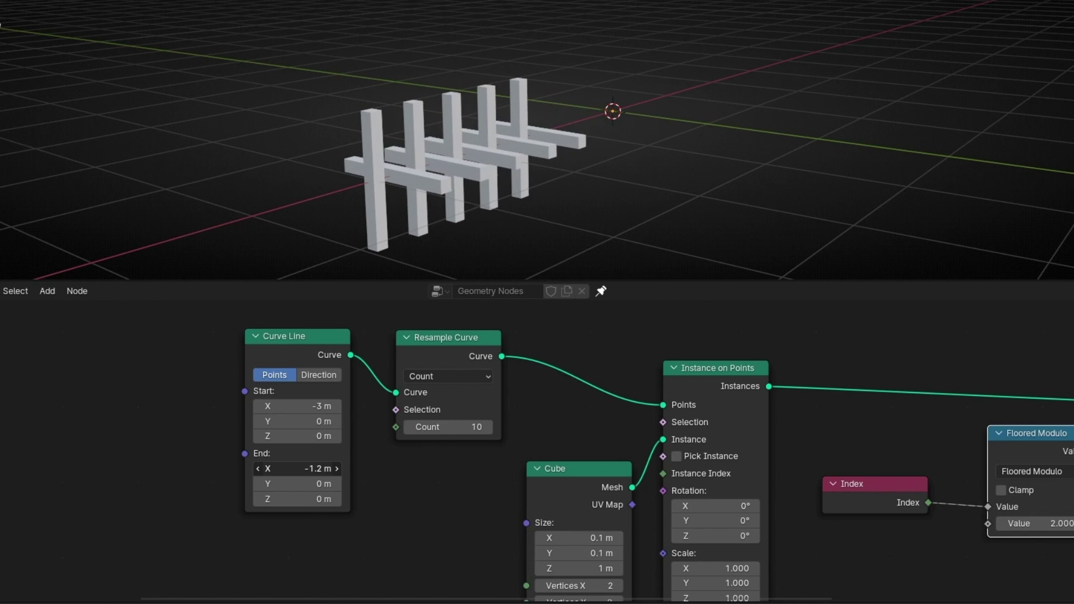
middle_click_drag(588, 199, 596, 221)
key("ctrl+z")
- Examine the sphere grid beside the pillar row, along with the sphere node chain below the pillar nodes
scroll(489, 187, "down", 7)
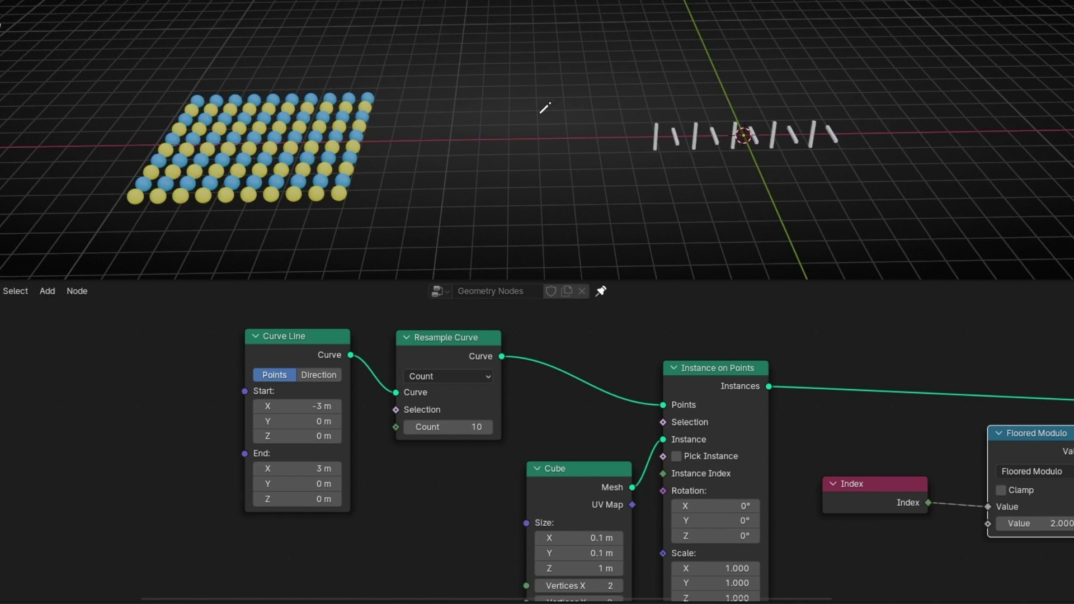
scroll(540, 462, "down", 6)
middle_click_drag(566, 495, 555, 361)
scroll(565, 386, "down", 4)
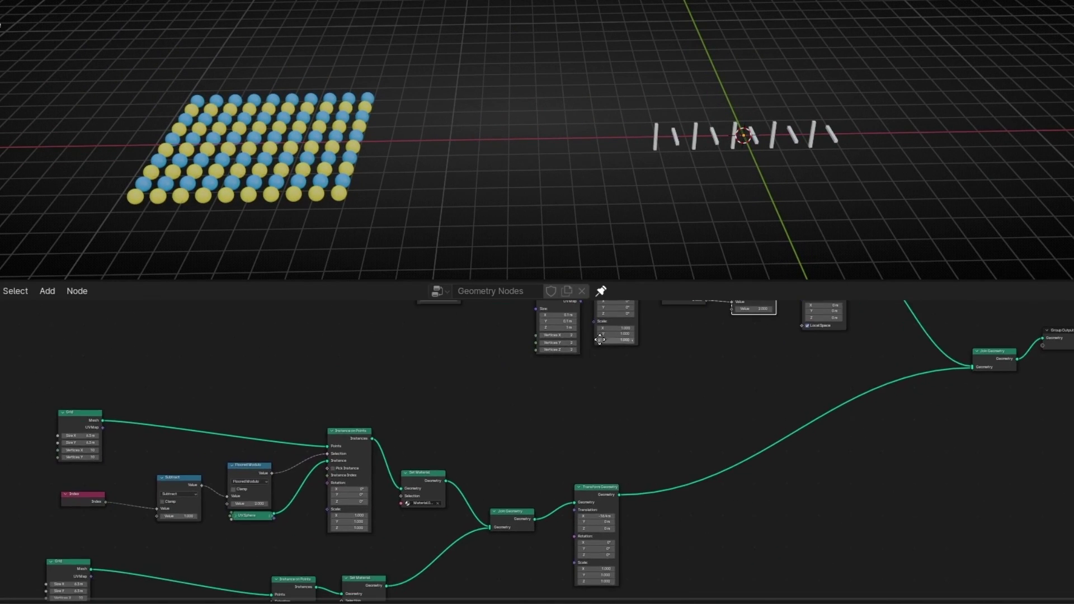